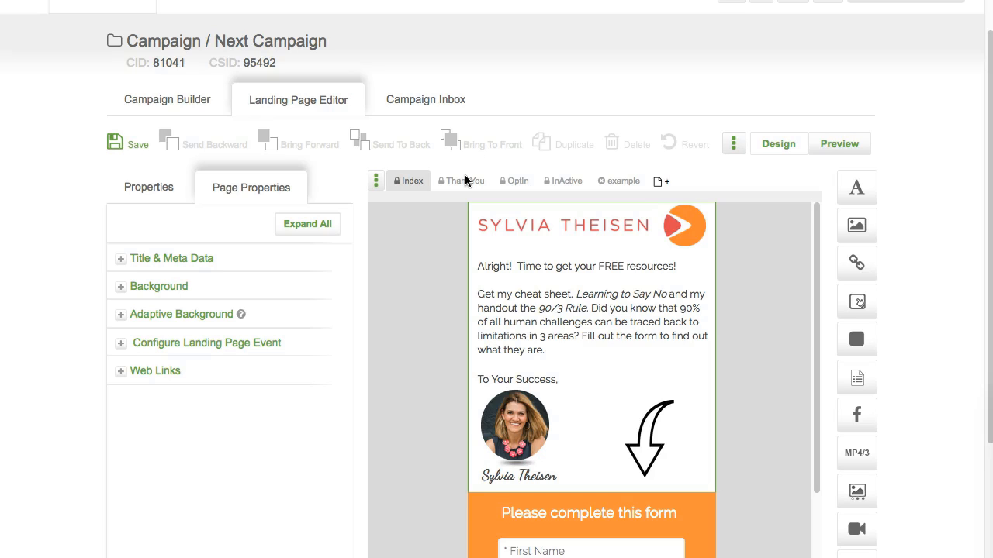
Step: Review the campaign's ThankYou page, then open the main navigation menu
click(468, 180)
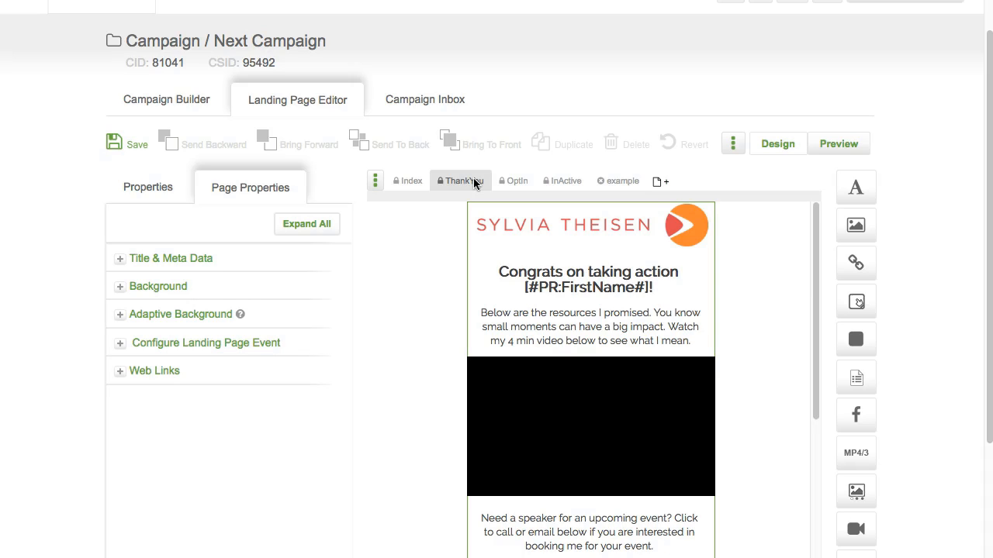
click(26, 23)
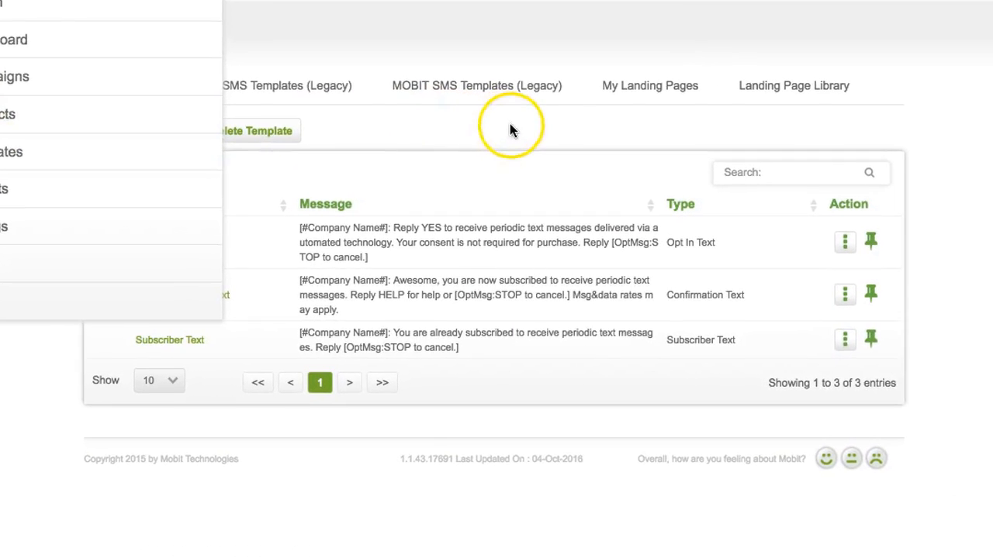
Step: Add the Baby Show Signup template from the Landing Page Library and view My Landing Pages
click(511, 125)
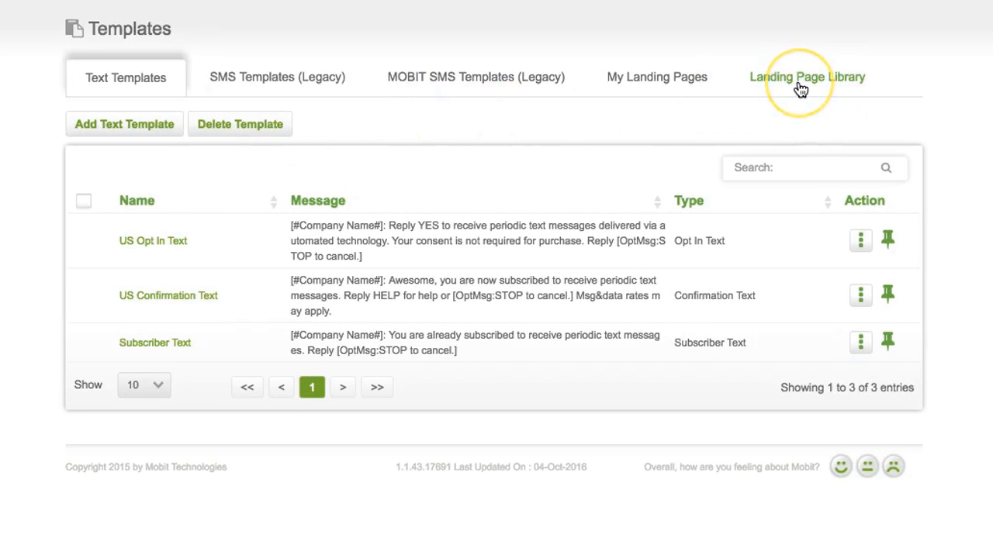
click(799, 83)
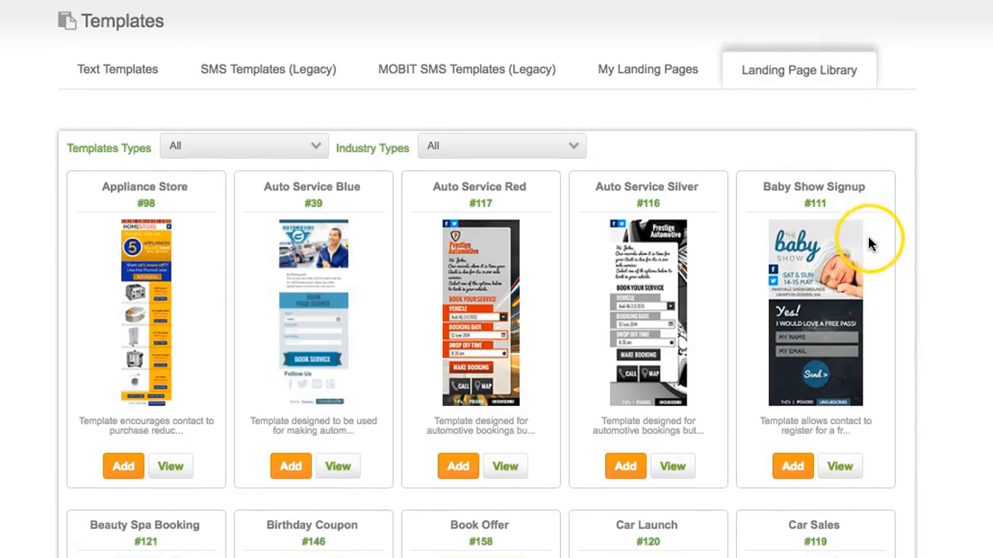
scroll(868, 244, down, 12)
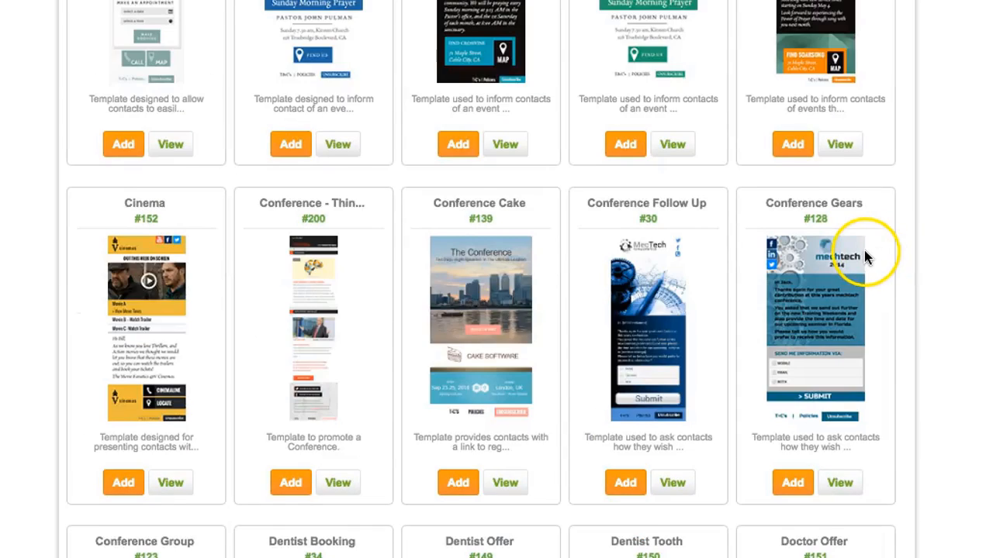
scroll(861, 264, up, 10)
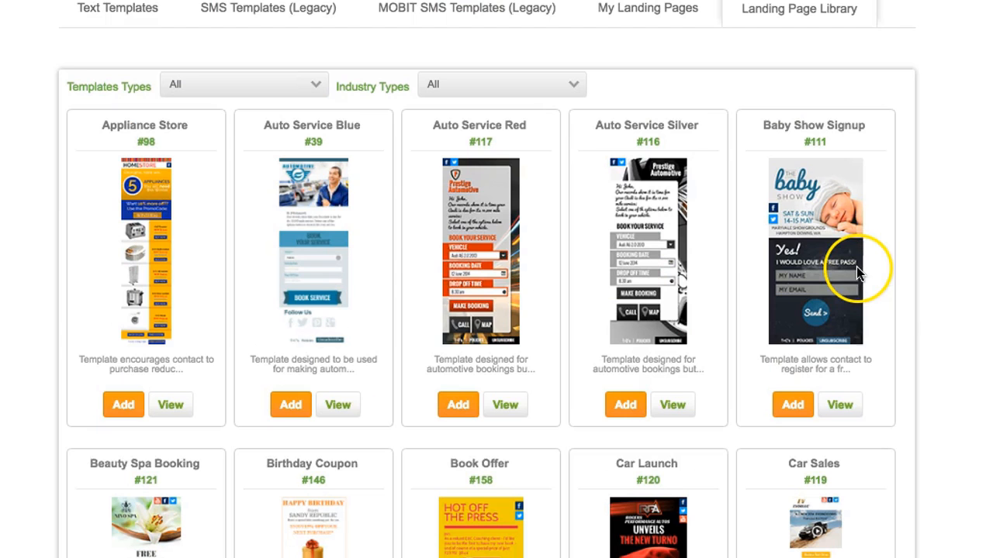
click(793, 405)
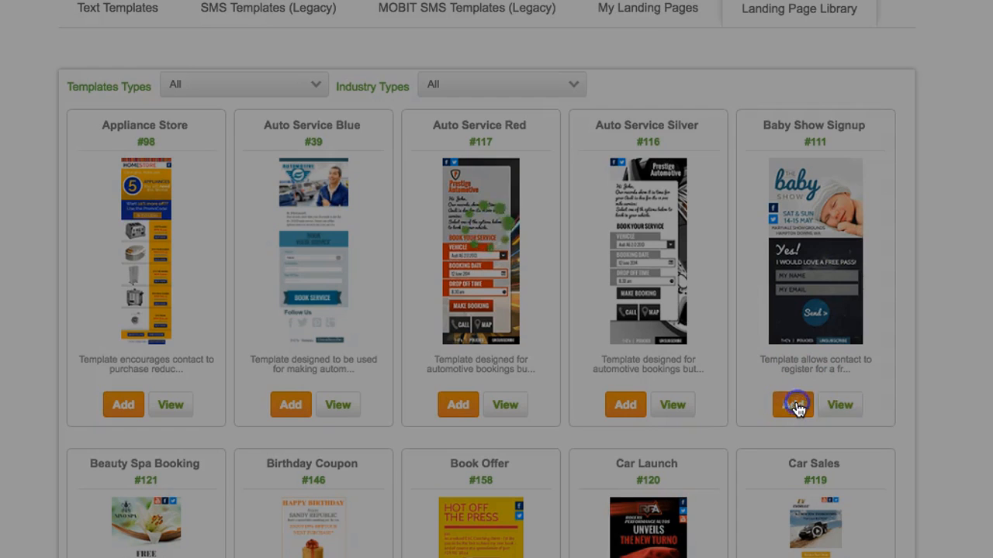
click(652, 16)
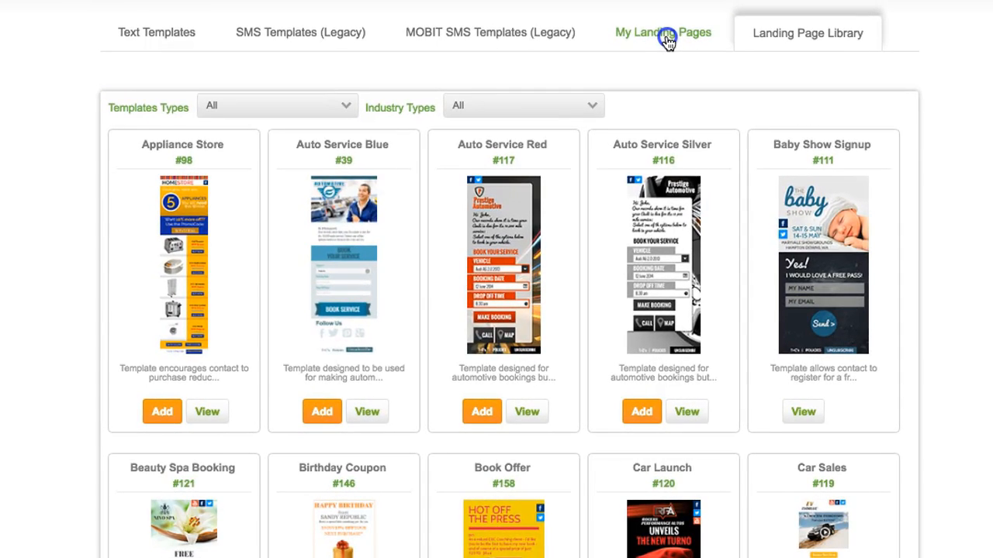
click(667, 40)
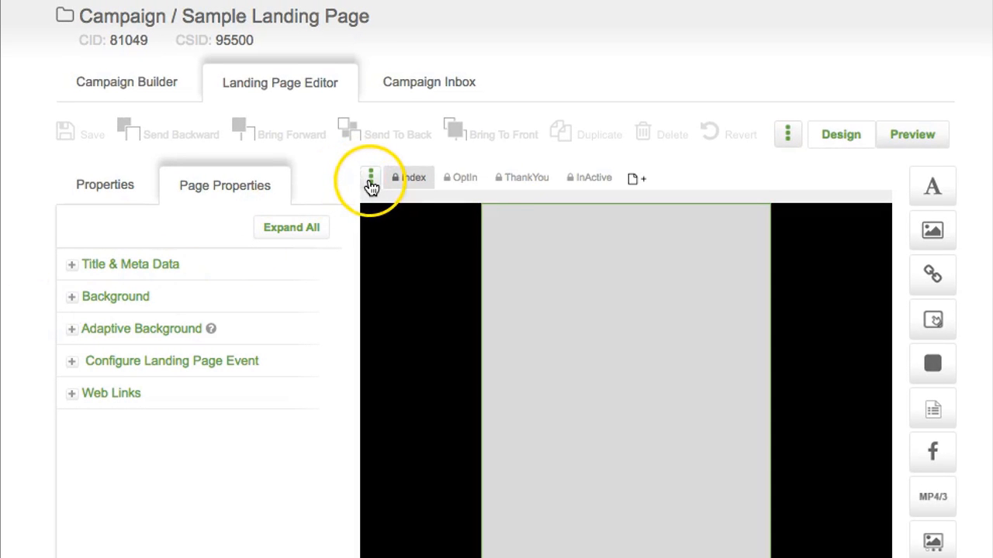
Step: Replace the Index page with the saved Baby Show landing page
click(370, 183)
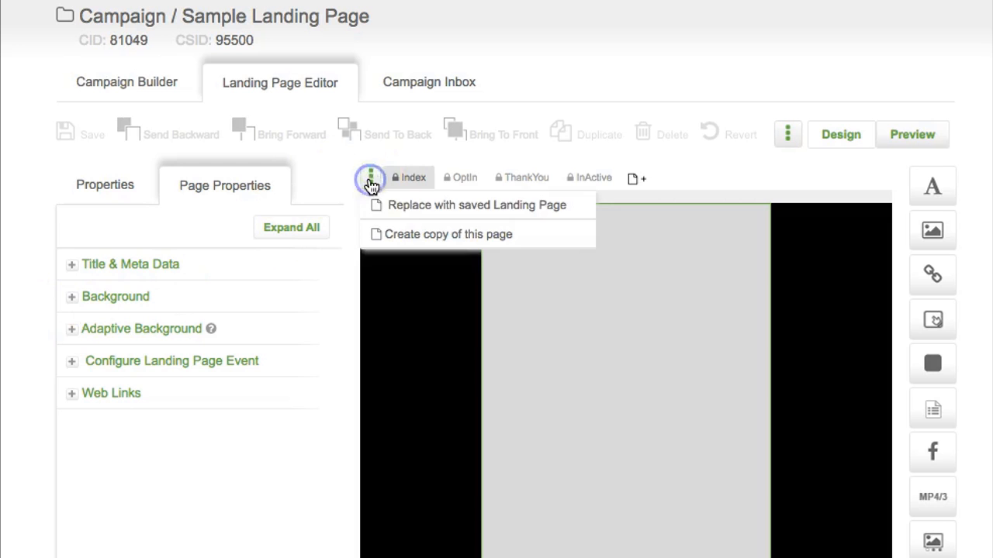
click(448, 208)
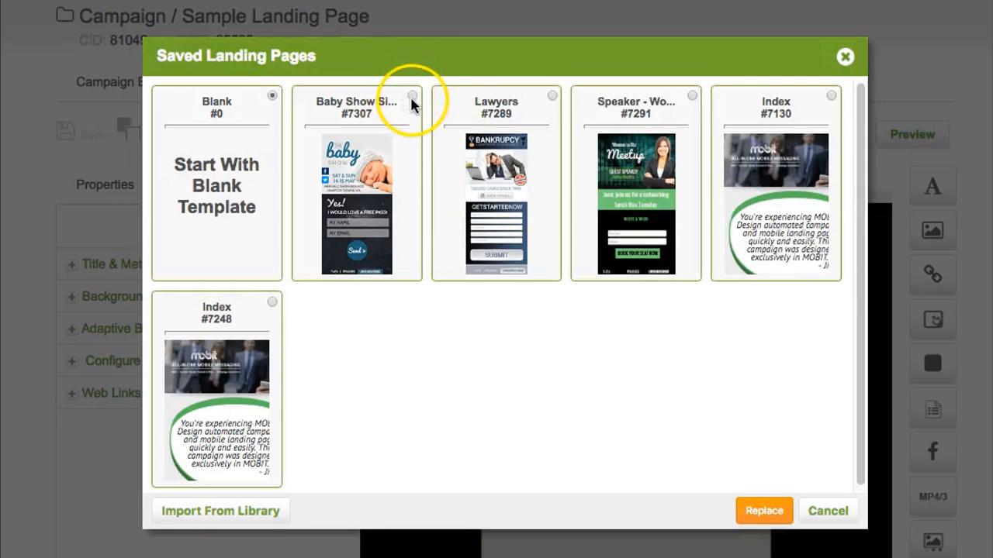
click(413, 98)
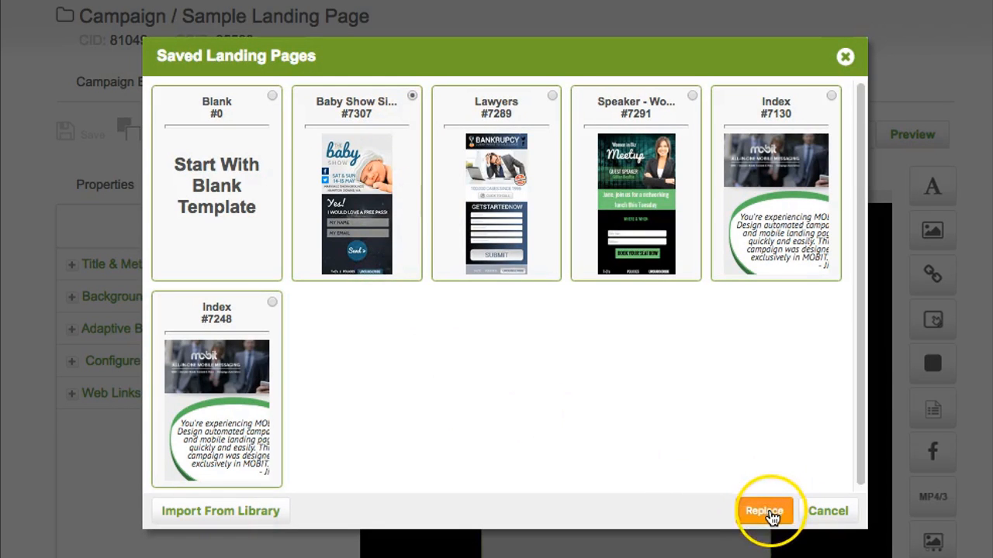
click(777, 509)
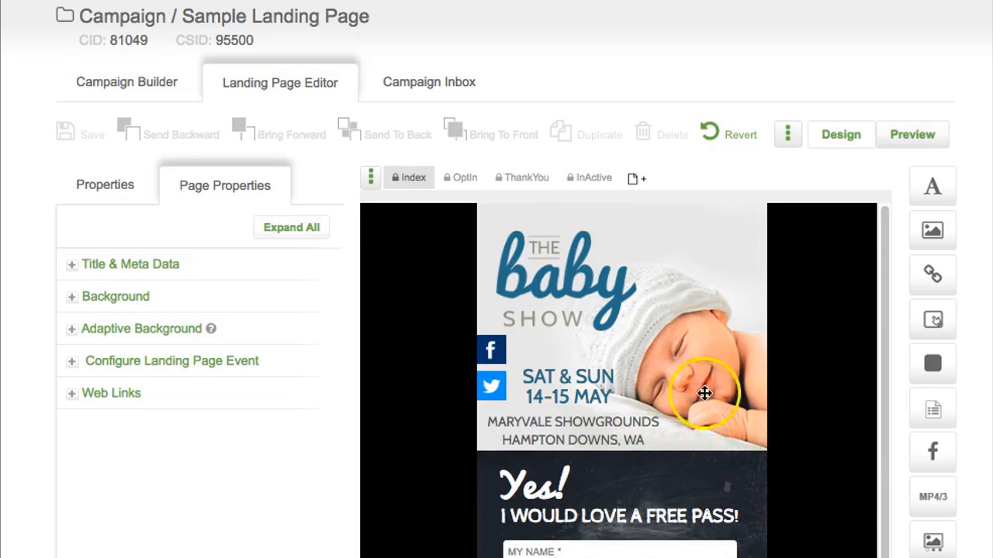
Step: Shift the baby photo sideways, then return to a blank Index page
mouse_move(706, 349)
mouse_down()
mouse_move(514, 317)
mouse_move(865, 421)
mouse_move(705, 303)
mouse_move(699, 336)
mouse_move(707, 348)
mouse_up()
click(707, 348)
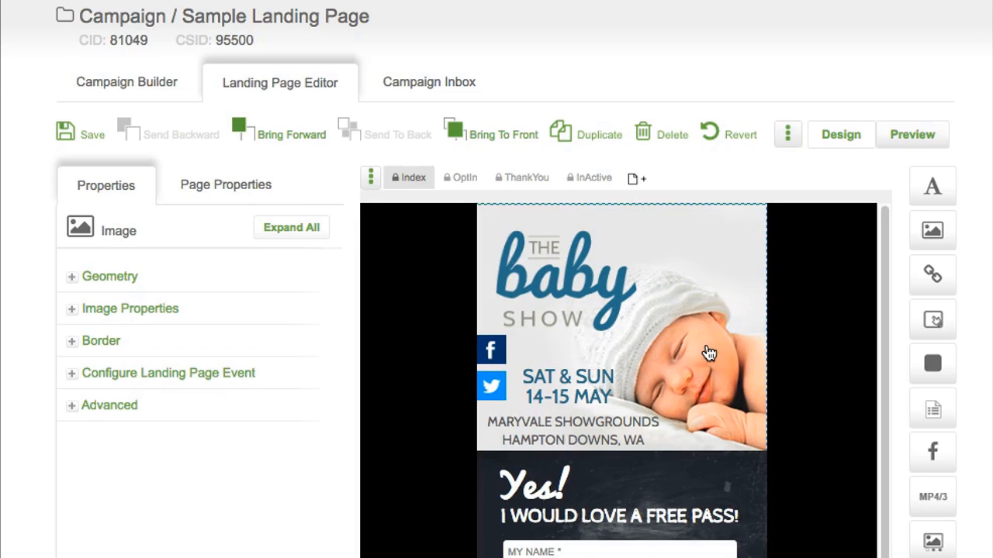
click(683, 337)
click(503, 380)
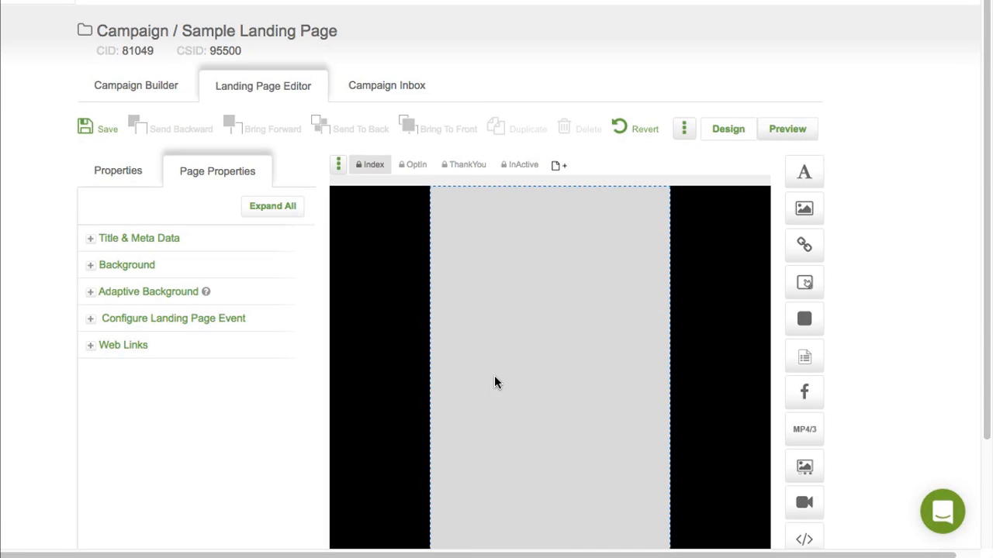
Step: Set the Index page background colour to #ffffff
click(522, 361)
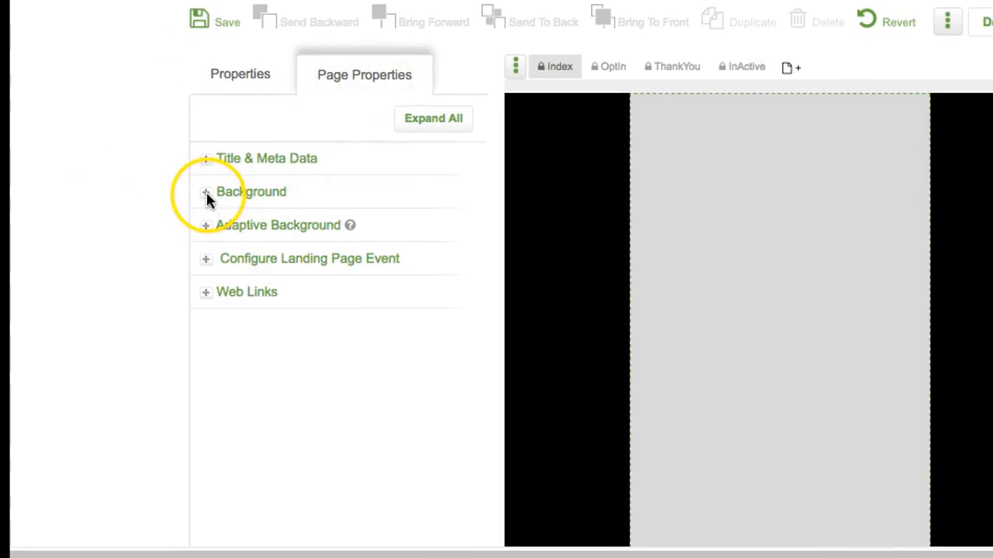
click(211, 190)
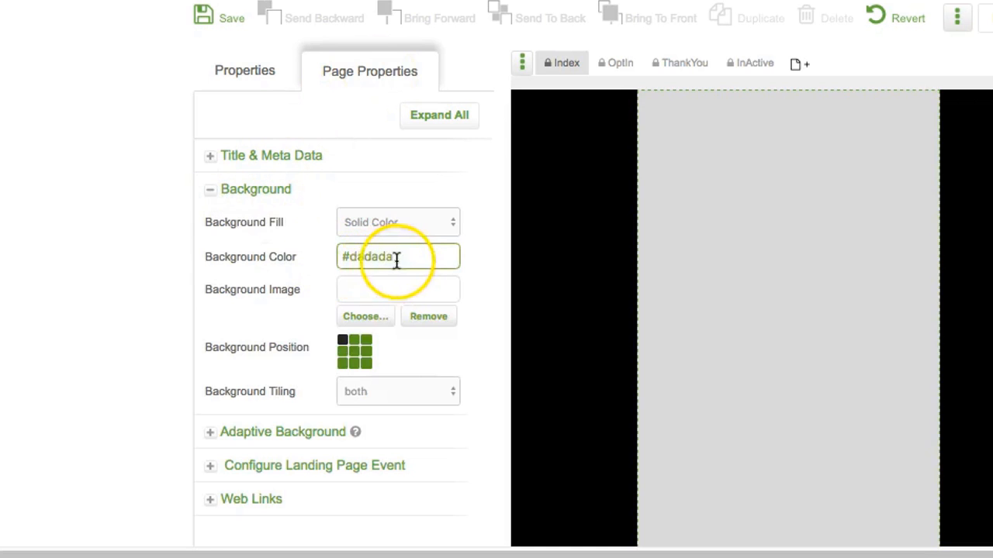
click(381, 258)
drag(381, 258, 315, 259)
text(#ffffff)
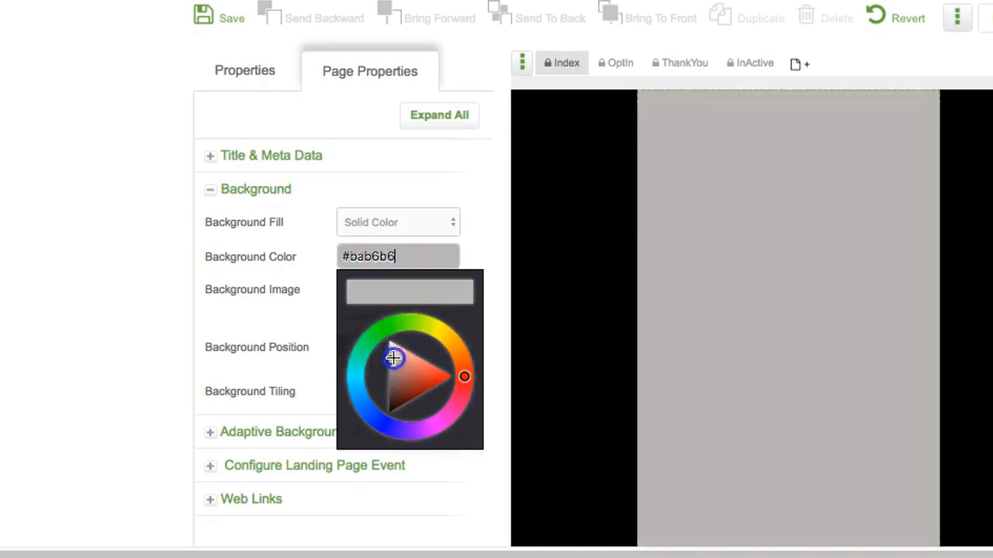
click(324, 259)
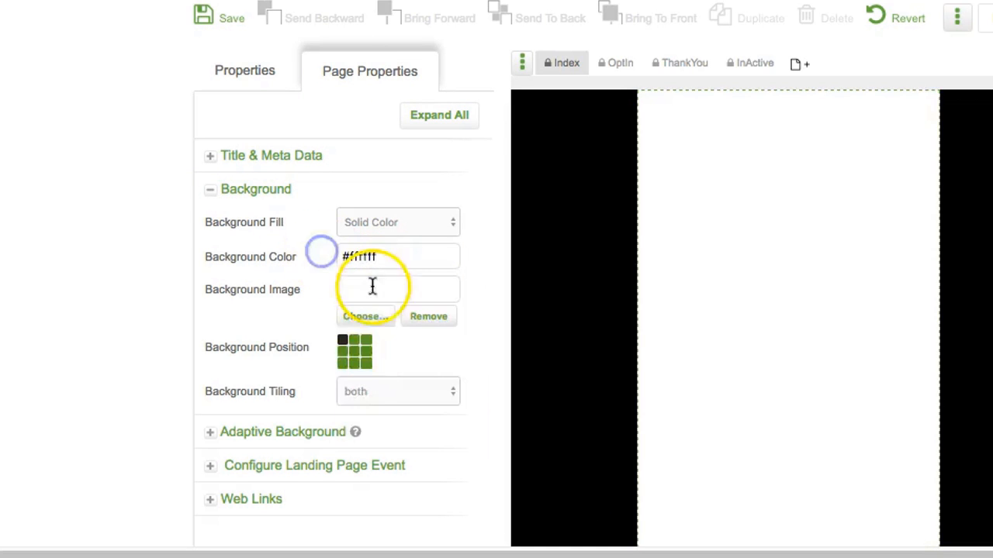
Step: Set the adaptive background colour to light grey #d3d3d3
click(211, 433)
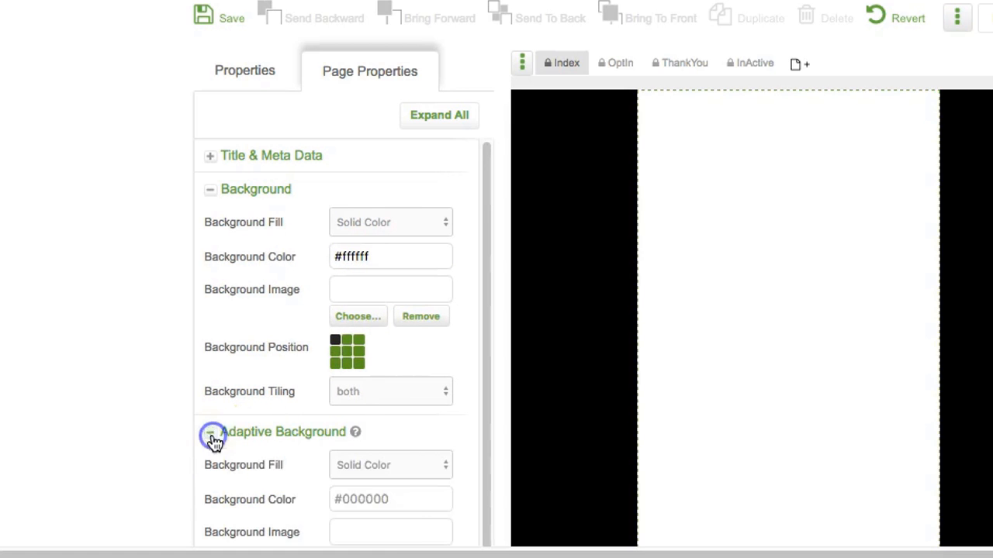
drag(396, 496, 301, 487)
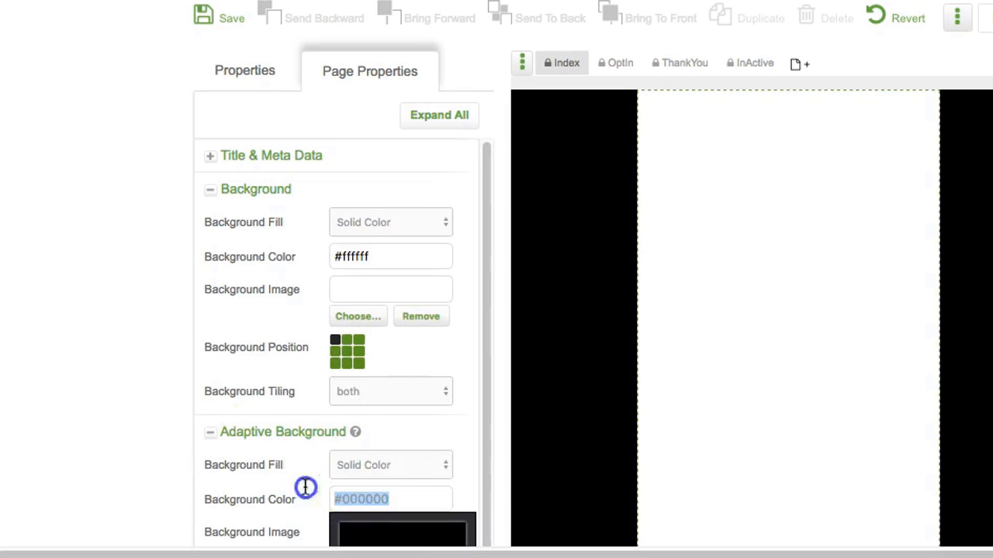
scroll(298, 445, down, 5)
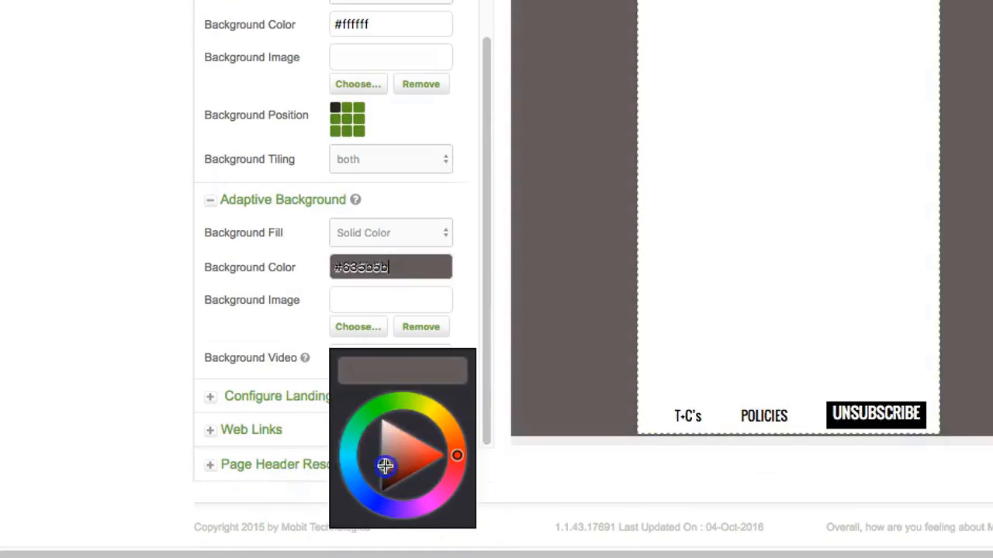
drag(384, 463, 386, 437)
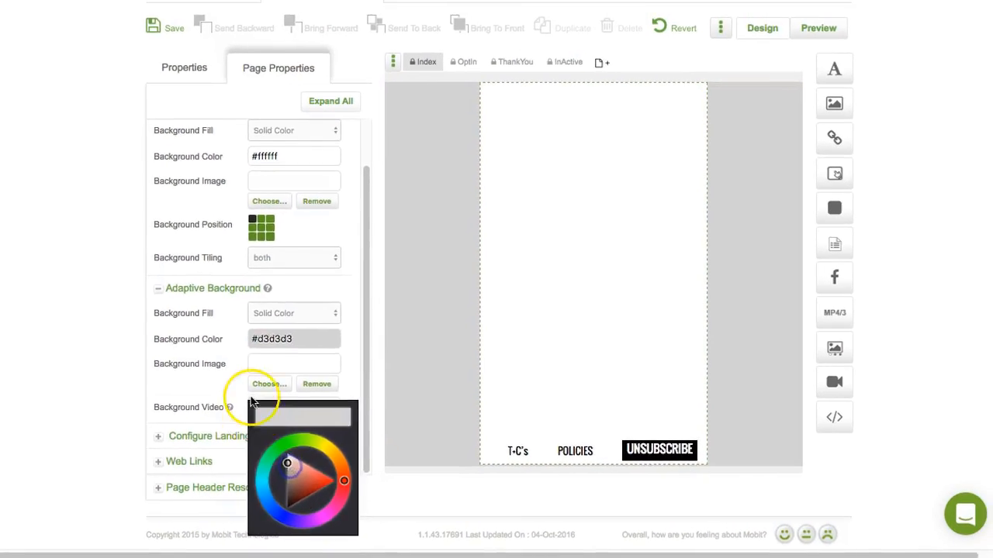
click(328, 347)
scroll(330, 326, up, 2)
click(274, 362)
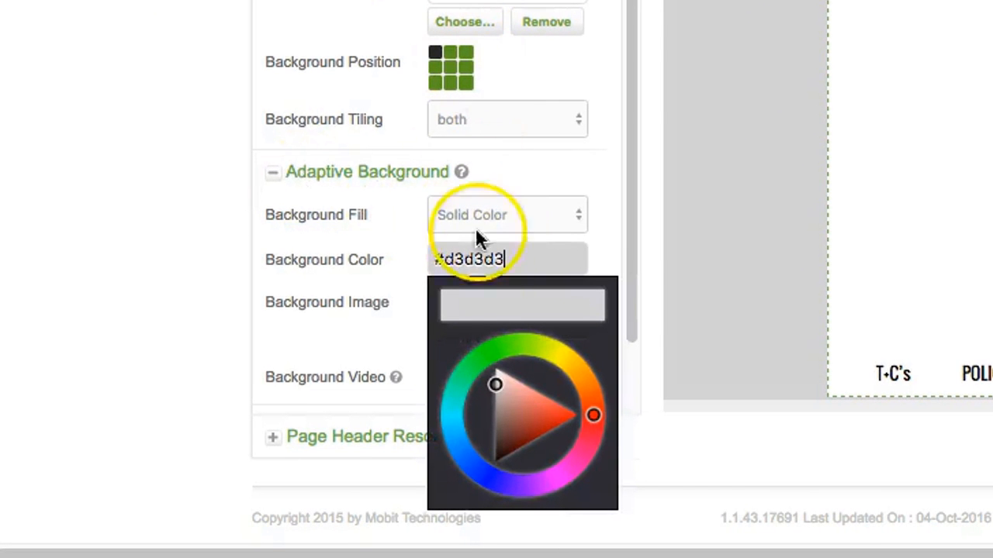
Step: Keep a solid colour fill for the adaptive background, with no video, and save the page
click(499, 221)
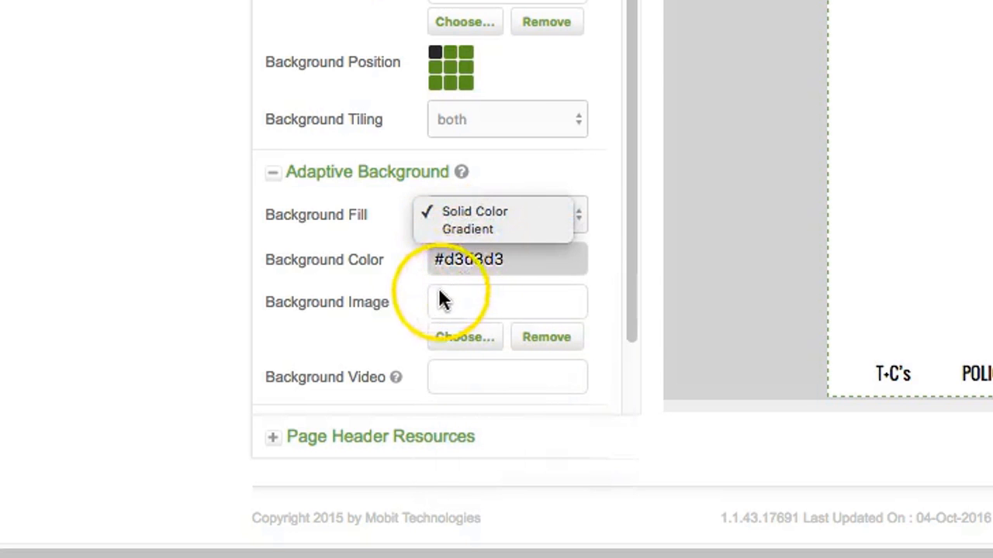
click(475, 303)
click(449, 376)
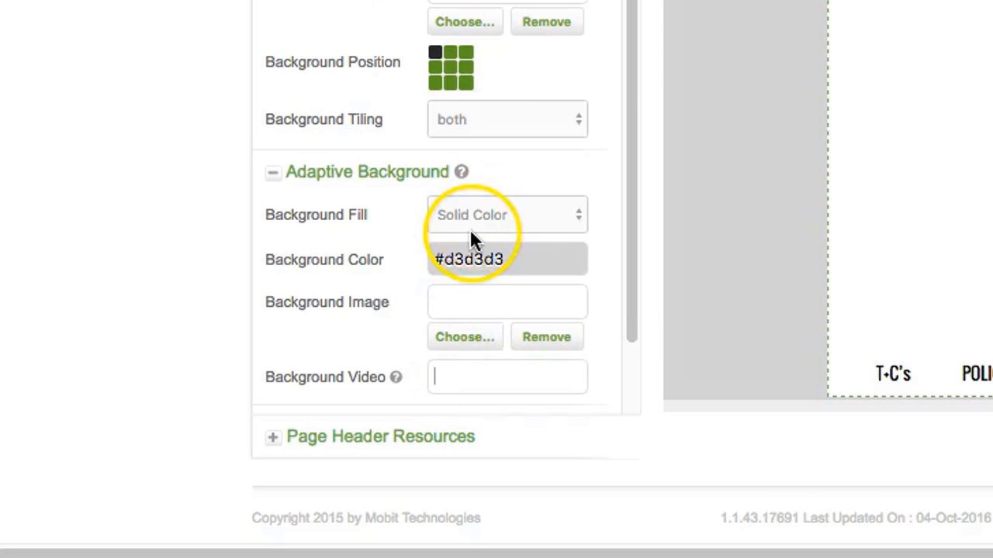
click(440, 306)
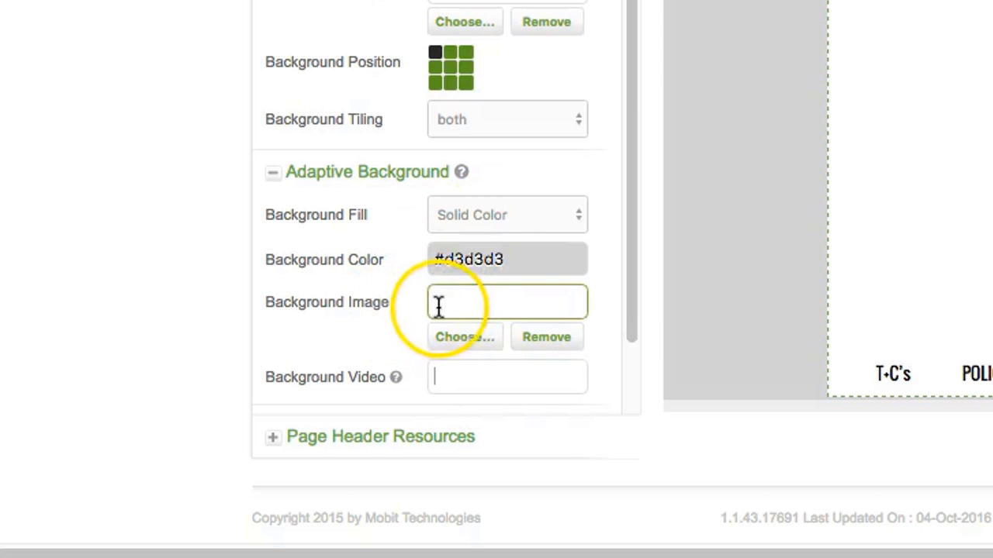
click(458, 380)
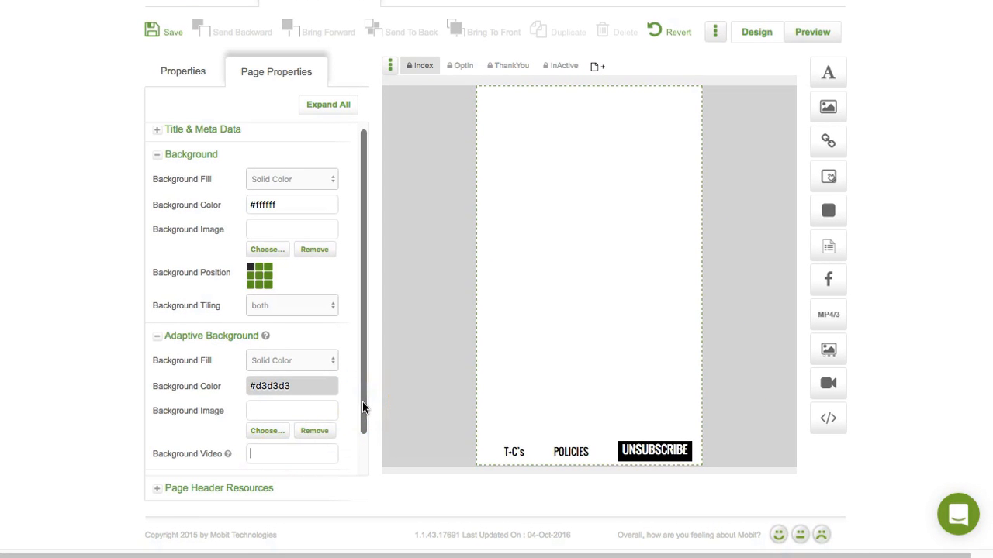
click(303, 400)
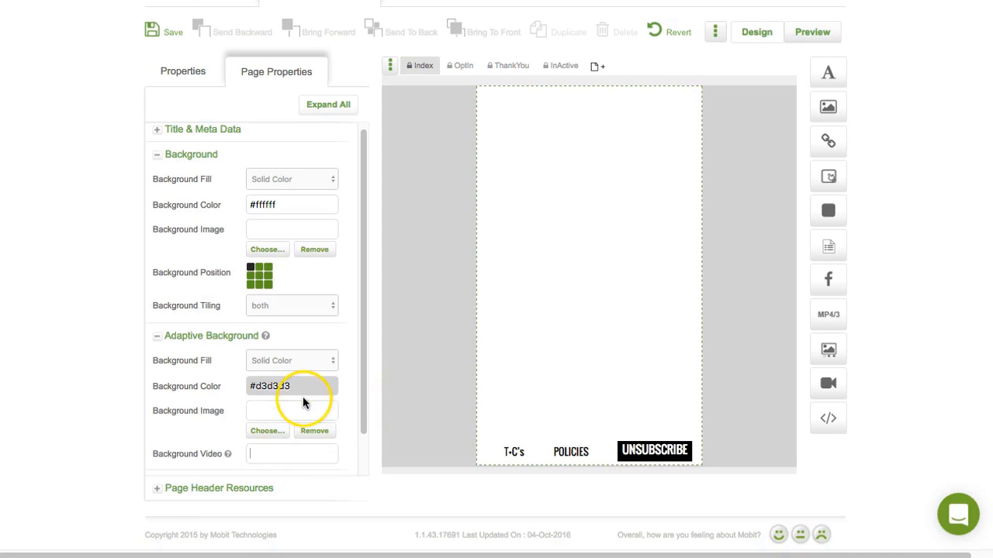
click(347, 291)
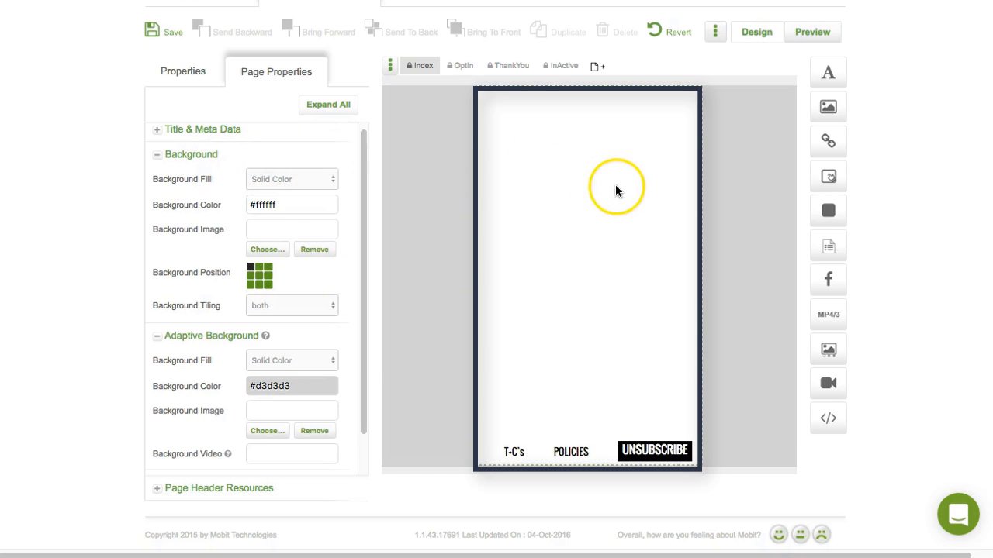
click(172, 34)
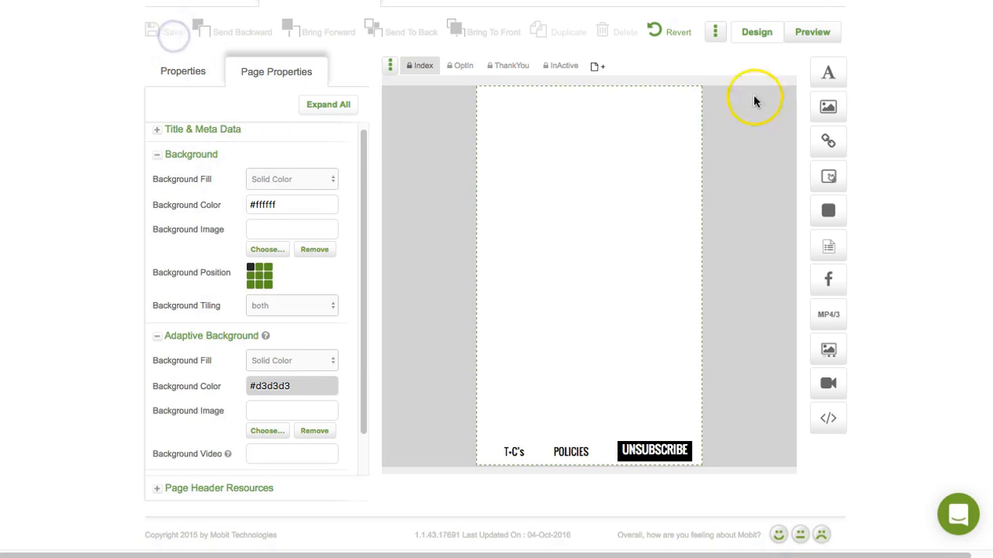
Step: Check the Index page in a widened preview window, then close the preview
click(811, 34)
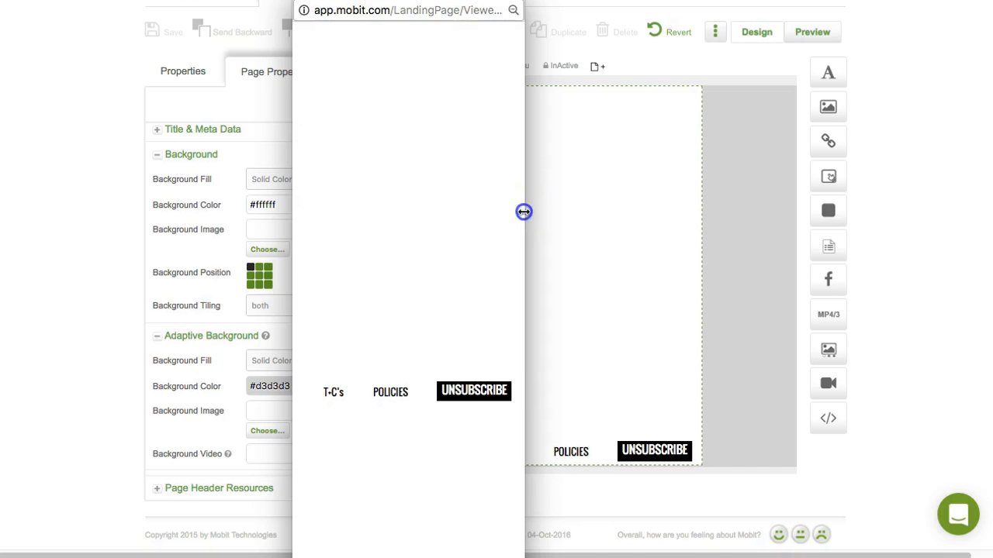
drag(523, 212, 988, 261)
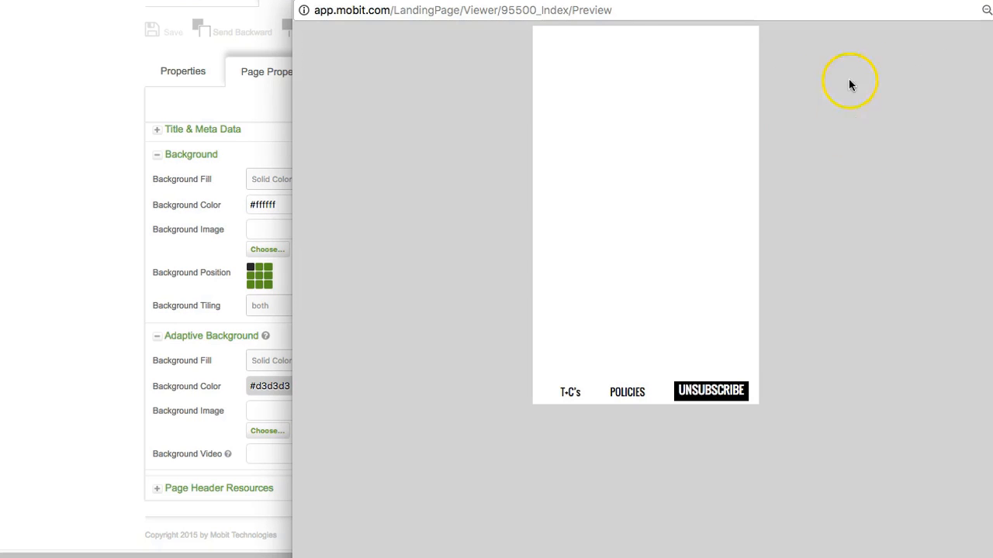
key(super+w)
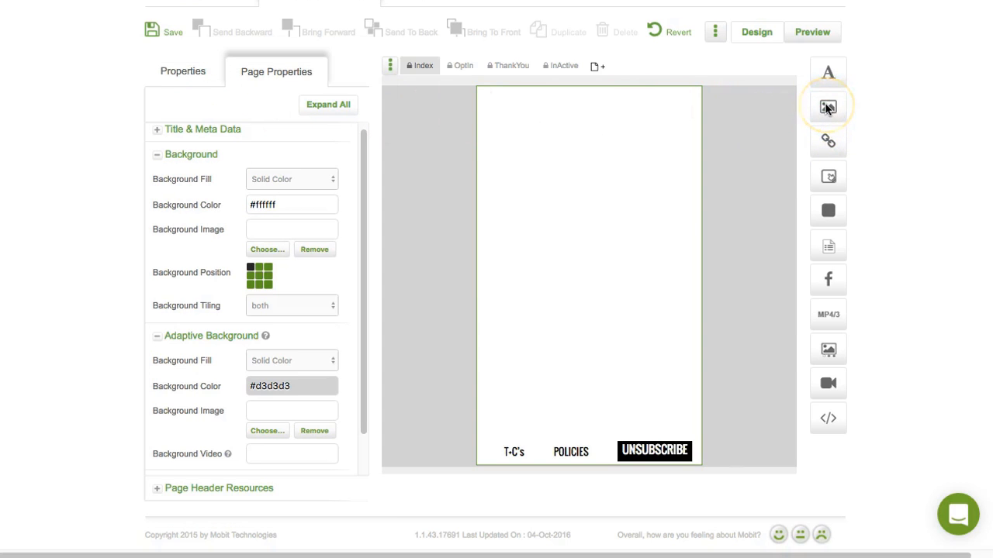
Step: Add an image near the page top and insert Sample Logo.png from the zample folder
drag(829, 108, 516, 140)
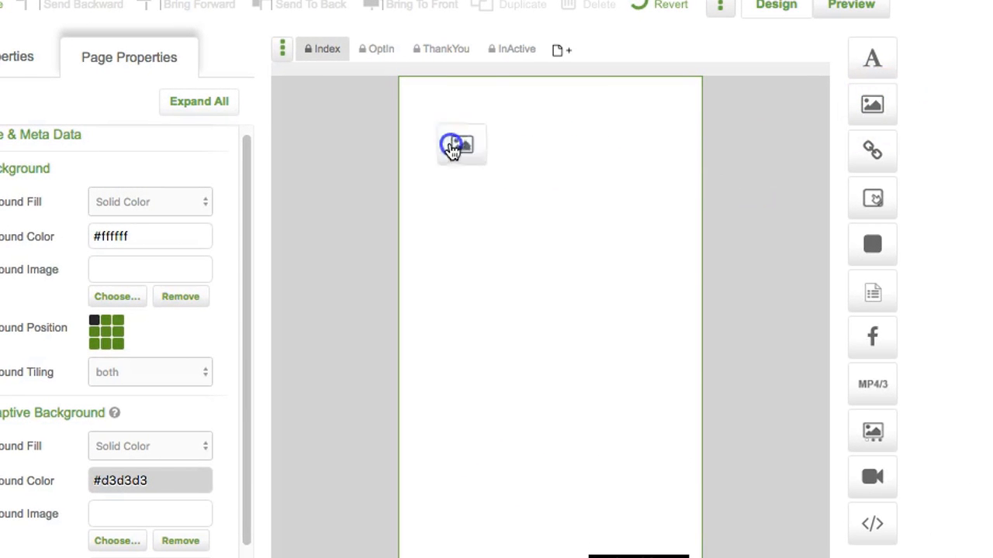
drag(453, 149, 439, 144)
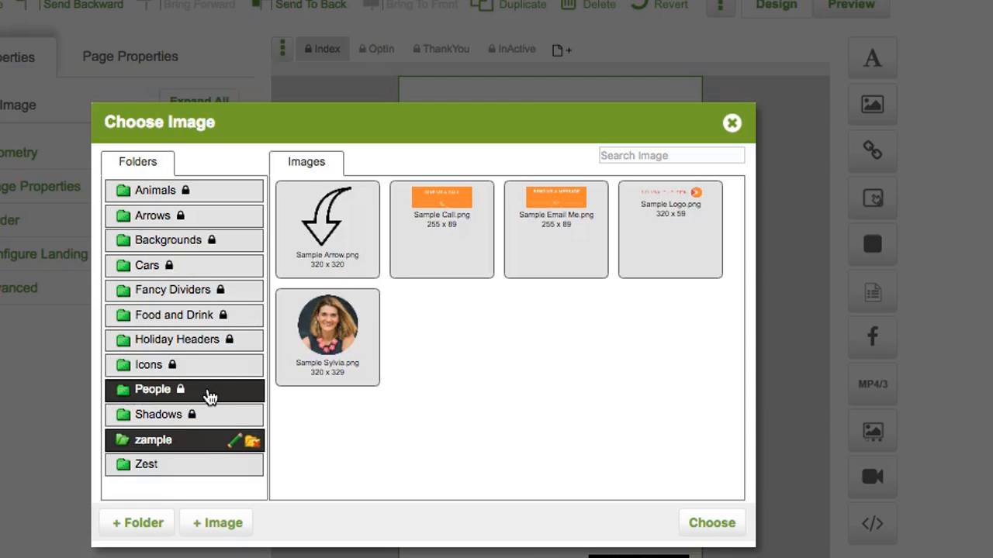
click(212, 416)
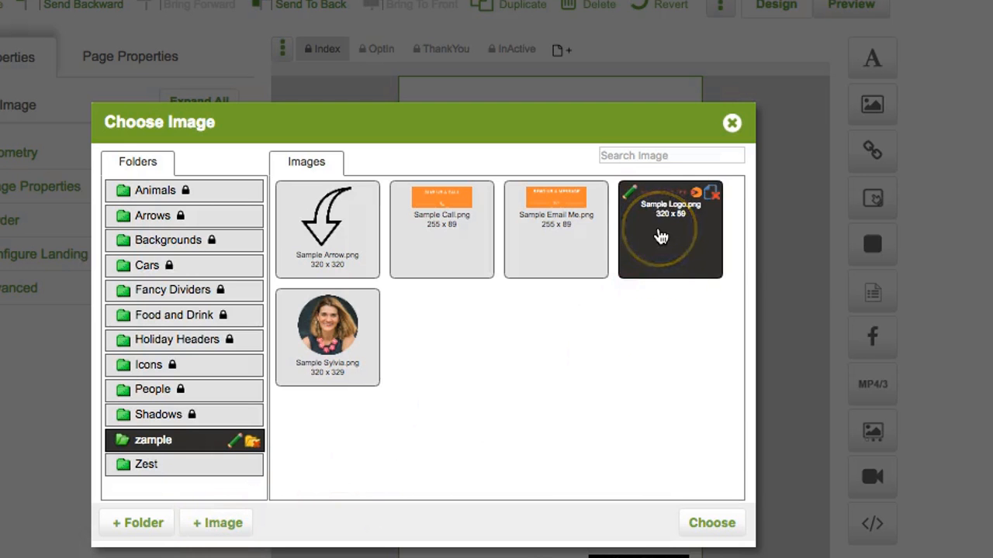
double_click(660, 236)
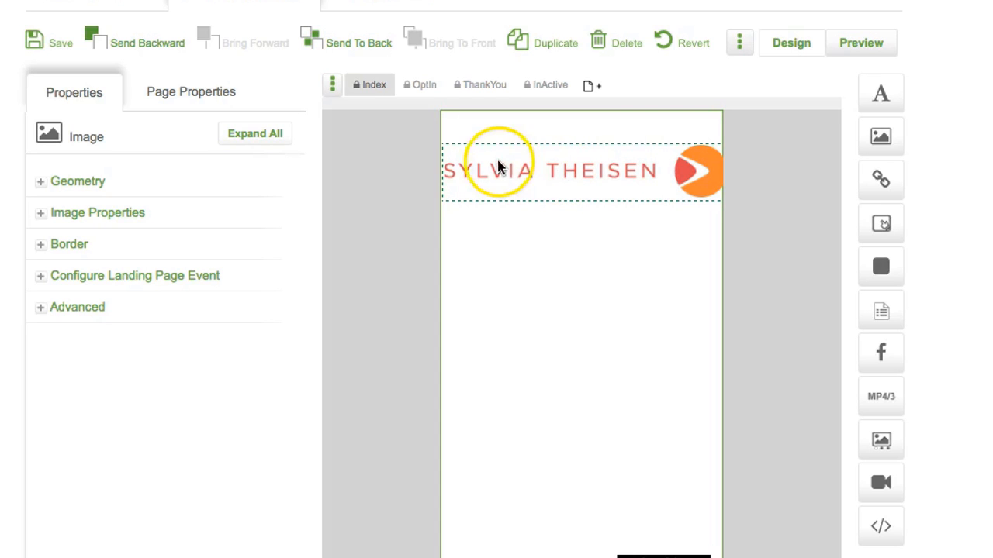
Step: Move the logo up to the page top and inspect its size and position values
click(547, 203)
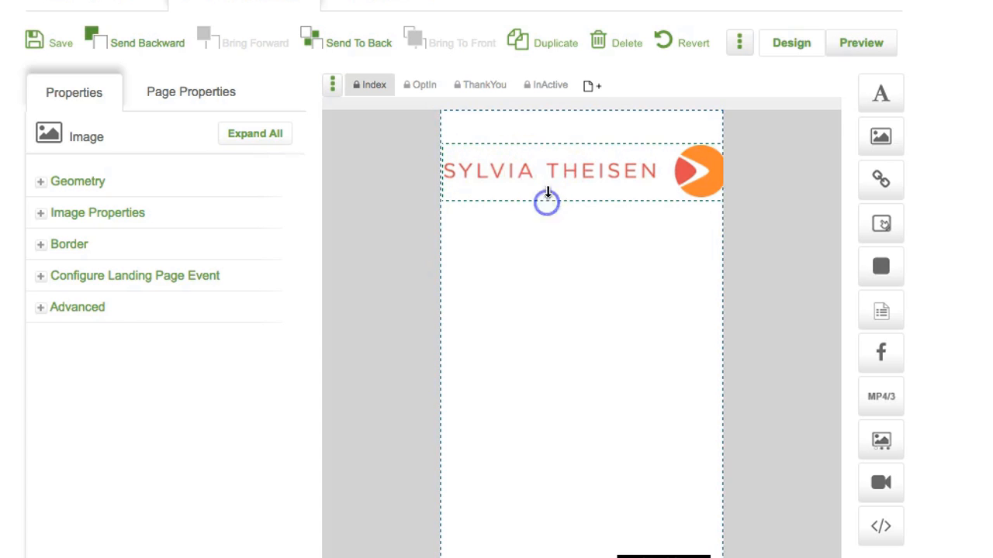
drag(564, 191, 531, 145)
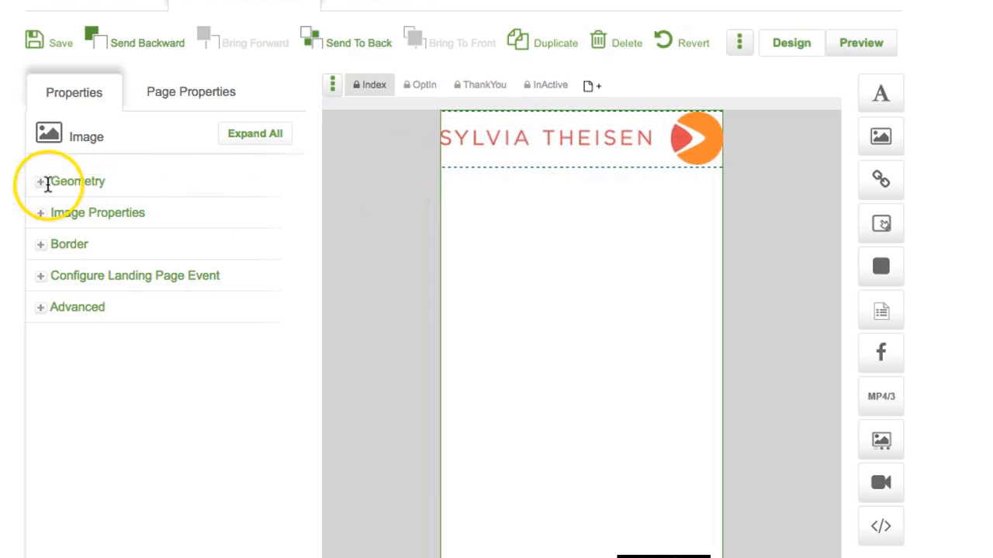
click(46, 187)
click(167, 215)
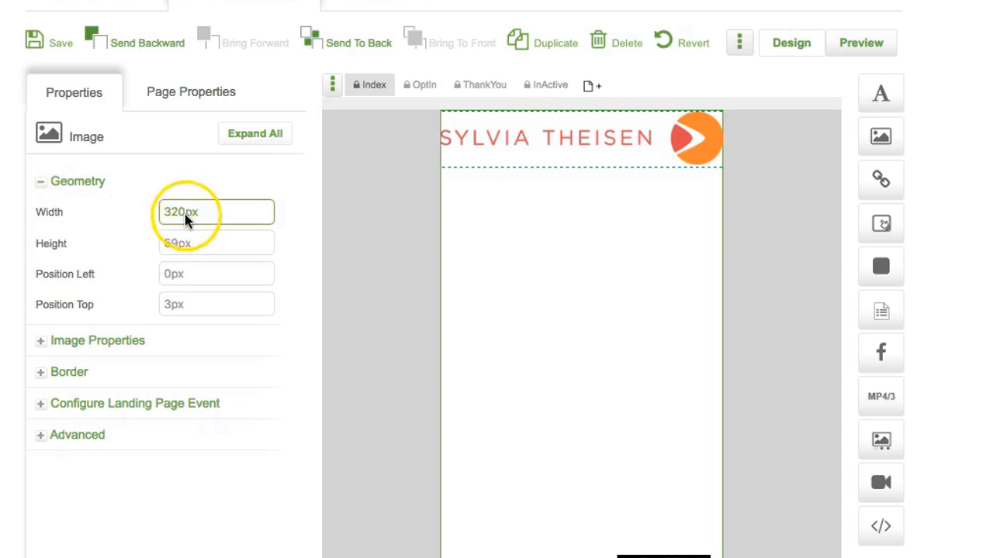
click(170, 274)
drag(169, 274, 133, 305)
click(177, 275)
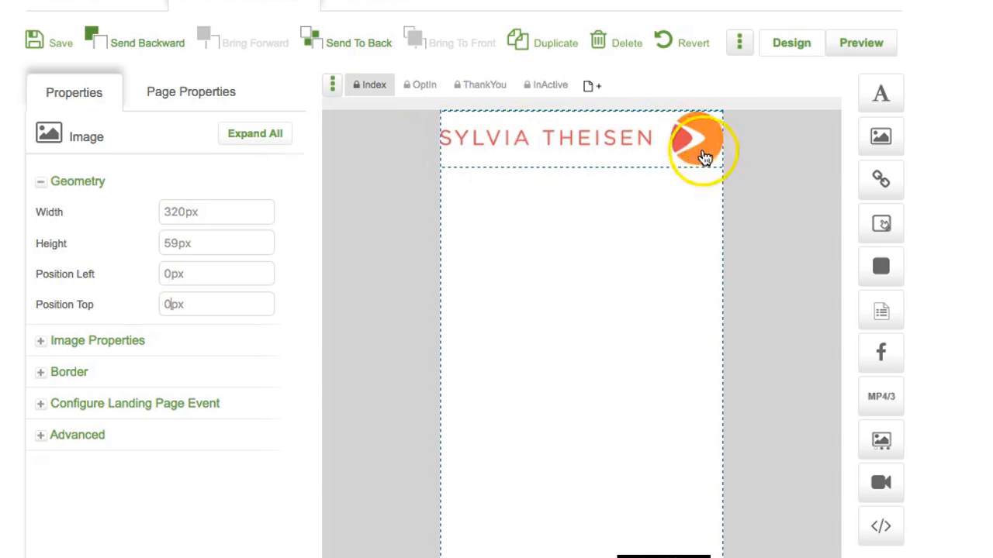
click(179, 214)
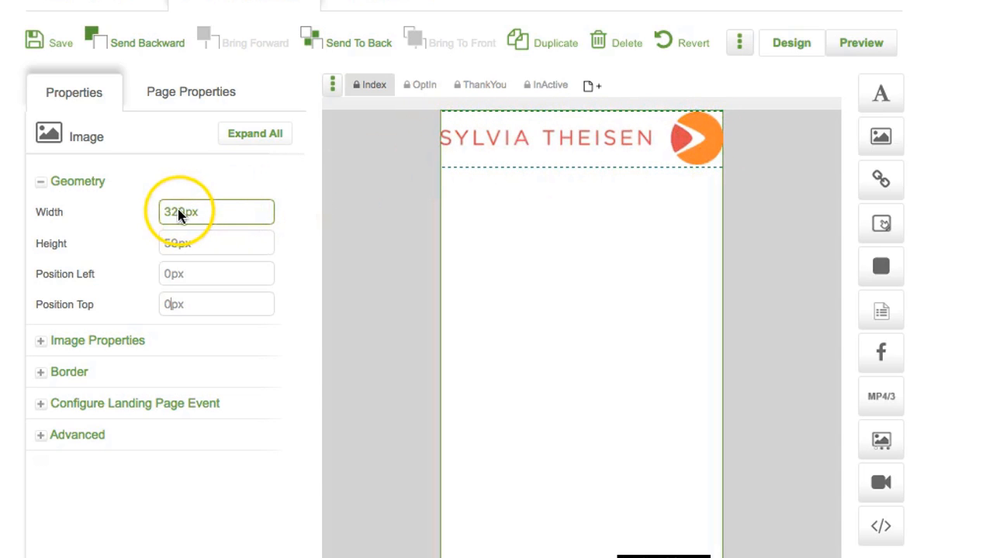
click(179, 214)
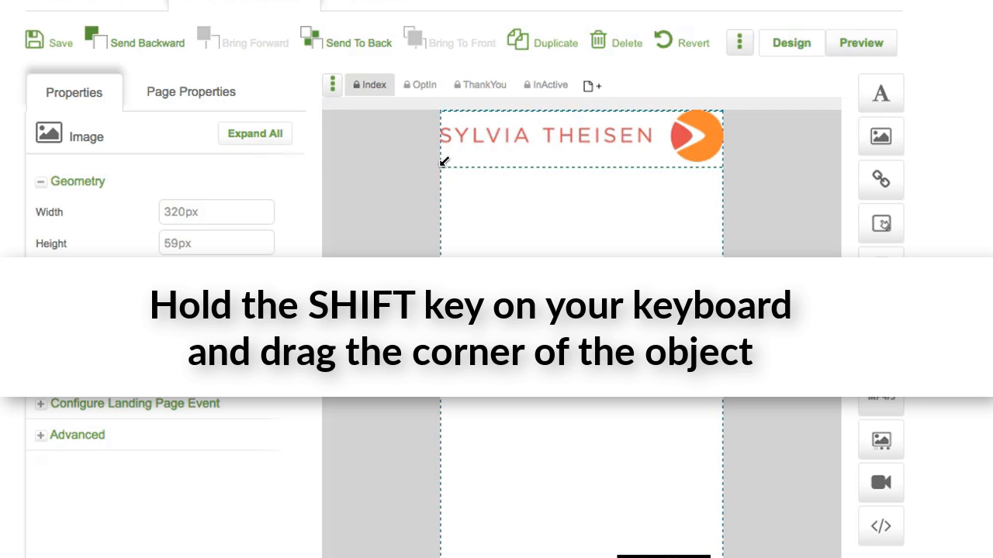
Step: Shrink the logo proportionally to about 282 × 52 px and set Position Top to 0px
drag(445, 160, 465, 154)
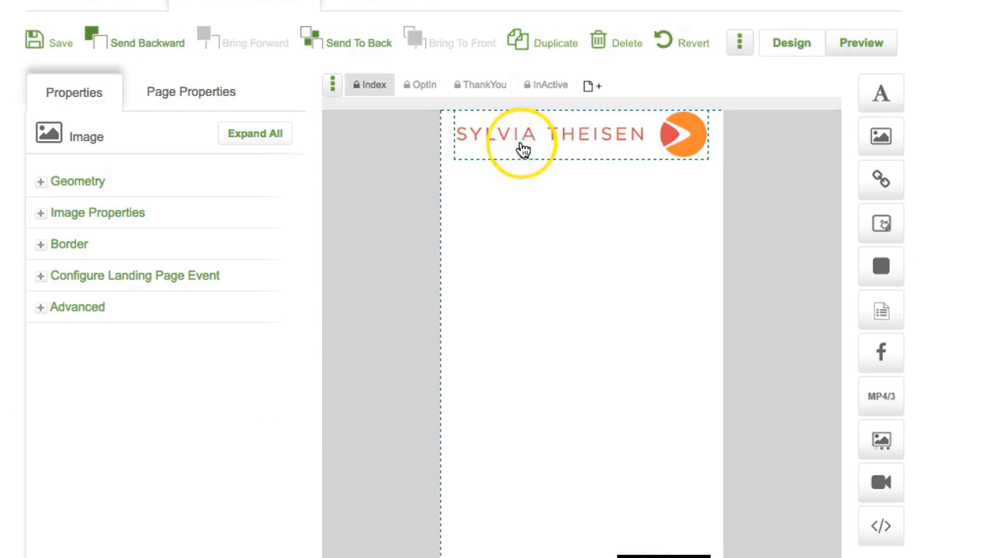
click(47, 181)
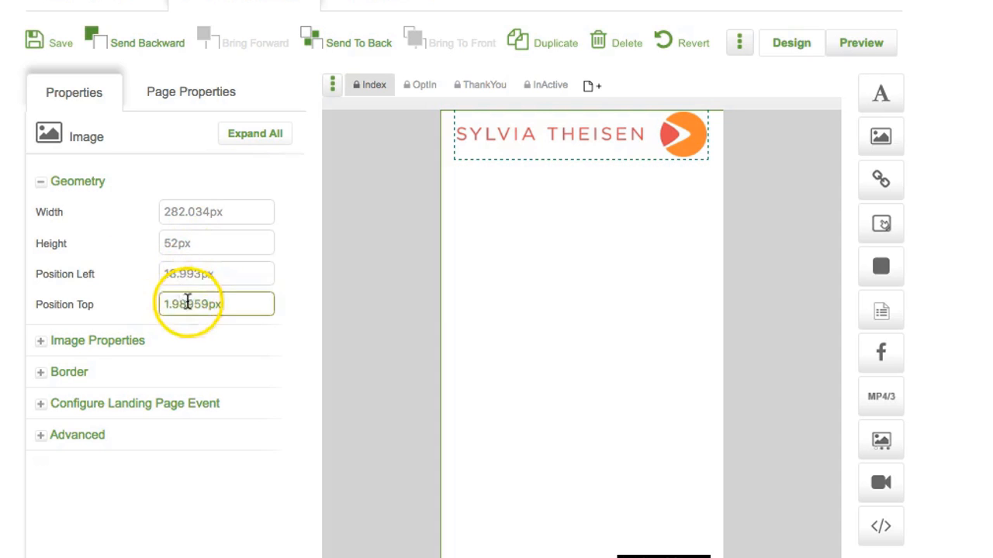
drag(210, 304, 141, 309)
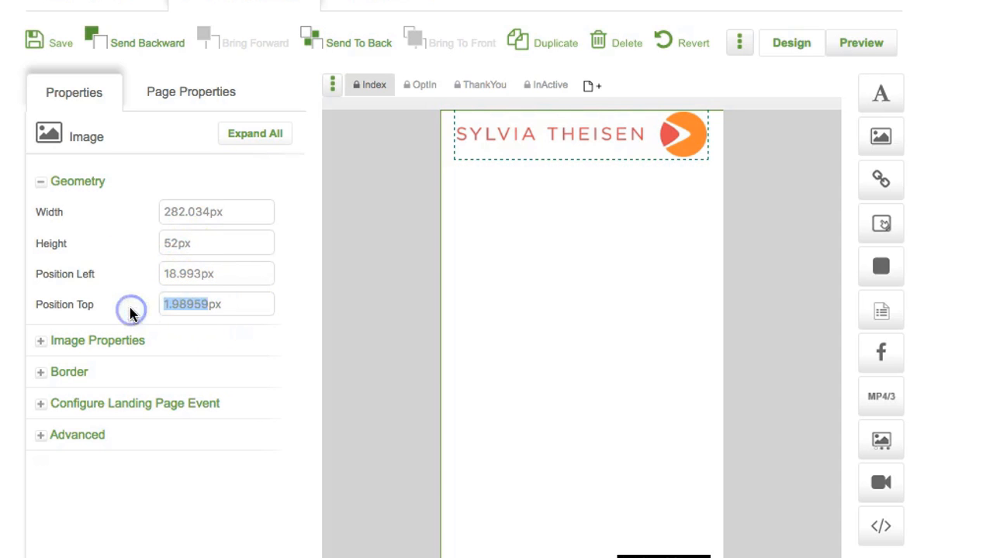
text(0)
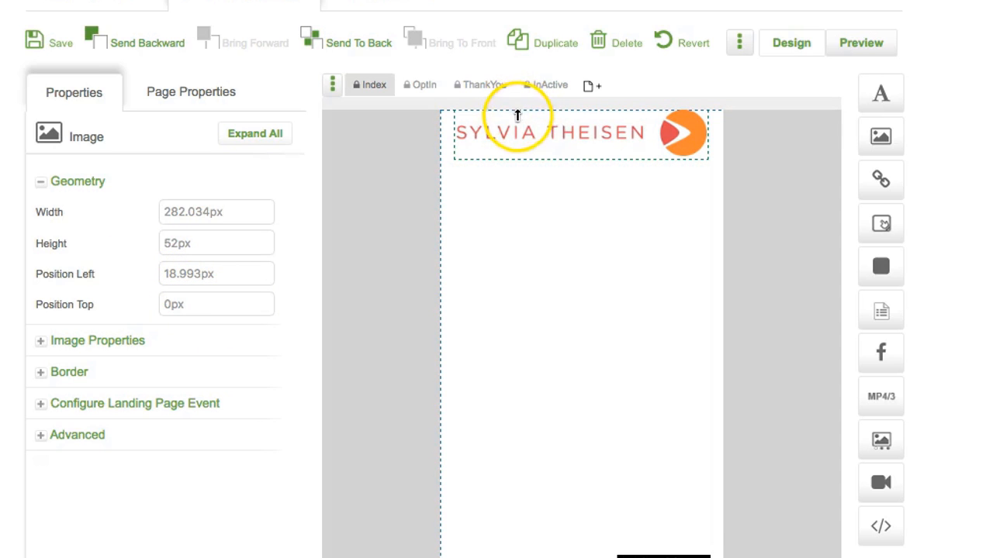
click(570, 223)
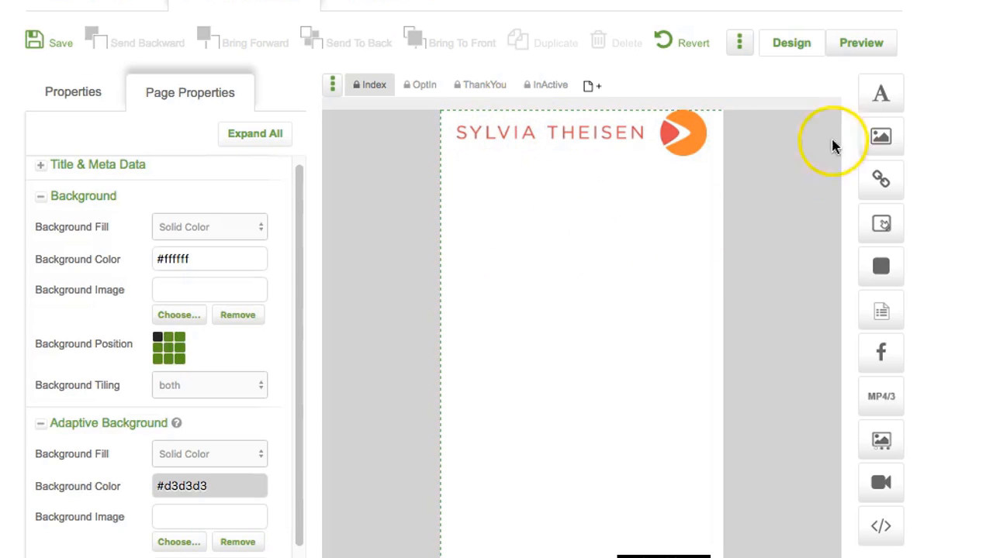
Step: Add a text block below the logo containing the pasted free-resources paragraph
drag(878, 97, 477, 213)
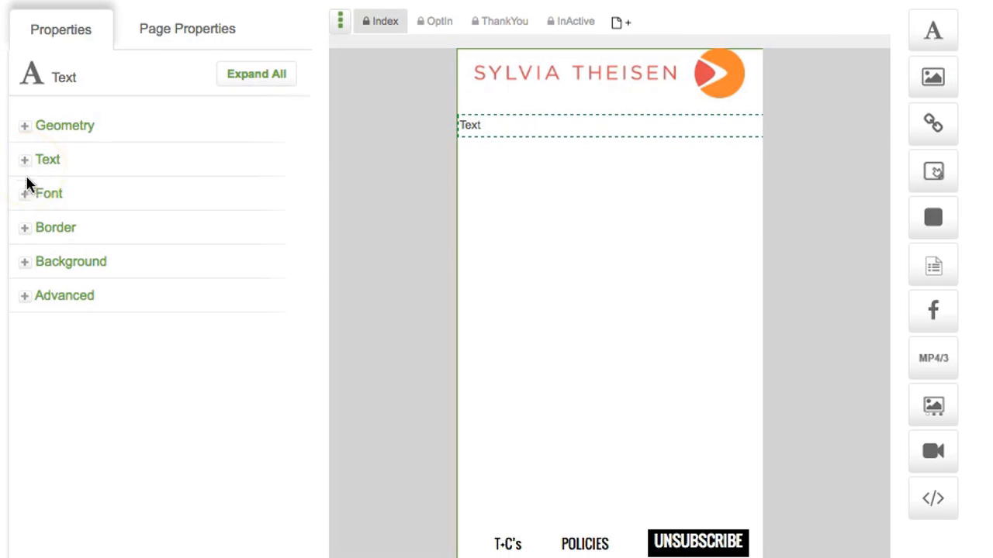
click(28, 163)
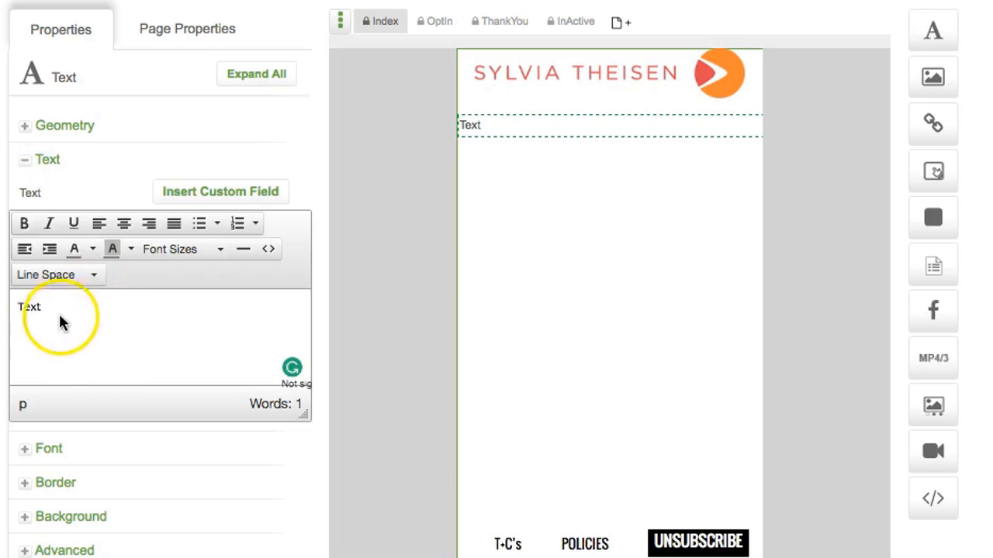
key(ctrl+a)
text(Alright!  Time to get your FREE resources!  Get my cheat sheet, Learning to Say No and my handout the 90/3 Rule. Did you know that 90% of all human challenges can be traced back to limitations in 3 areas? Fill out the form to find out what they are.)
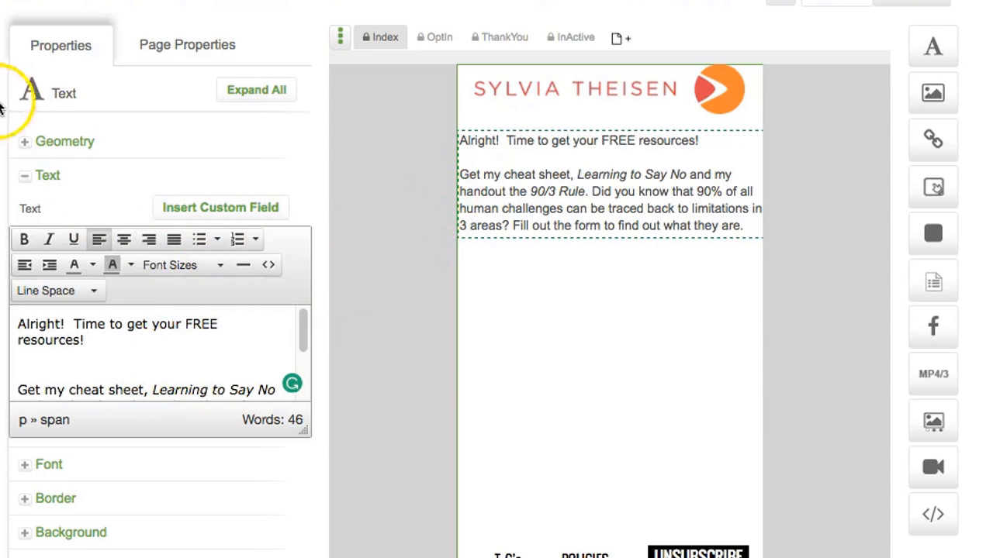
Step: Inset the text block slightly from the page's left edge
click(26, 142)
click(166, 174)
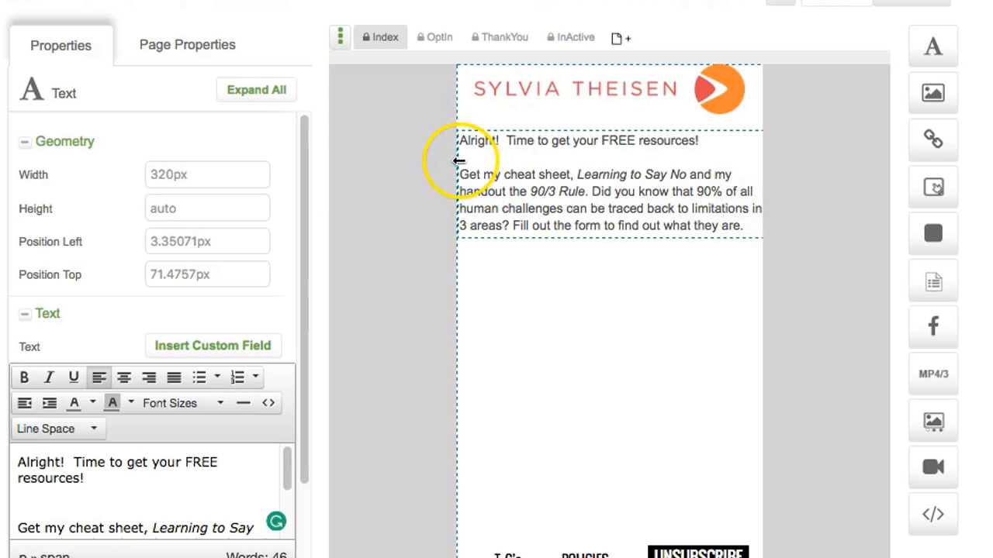
click(479, 161)
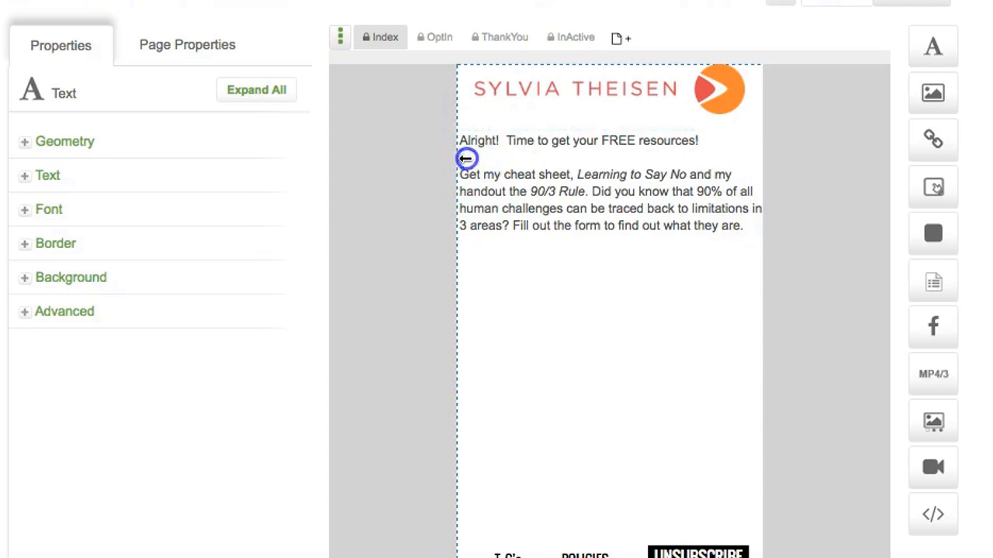
drag(465, 159, 492, 160)
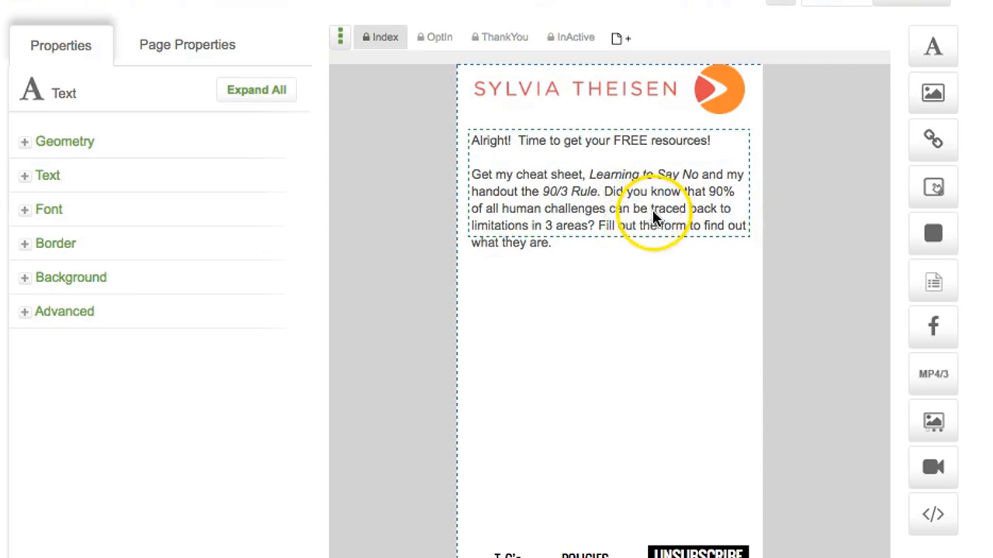
click(31, 177)
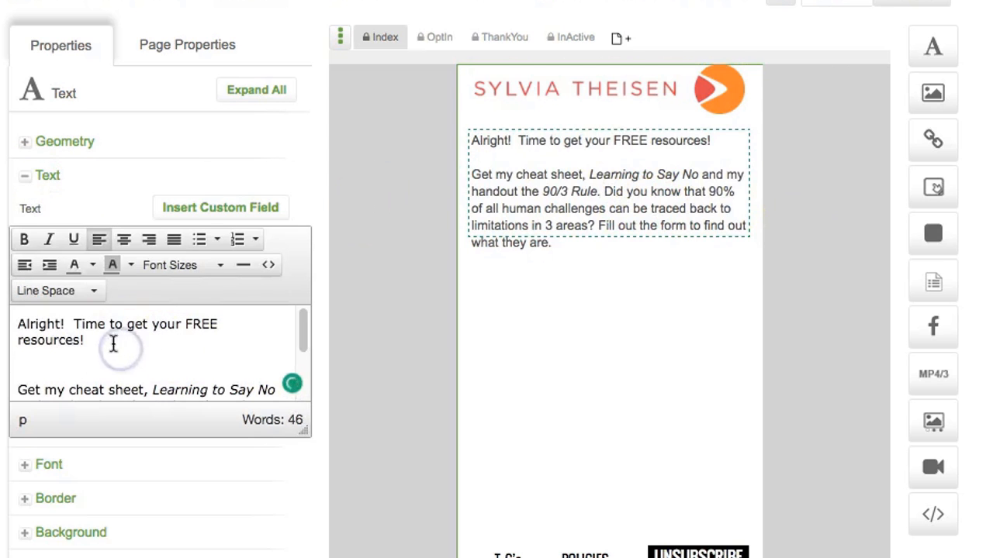
Step: Make 'Alright!' bold and set the paragraph text to 12pt
drag(93, 340, 17, 325)
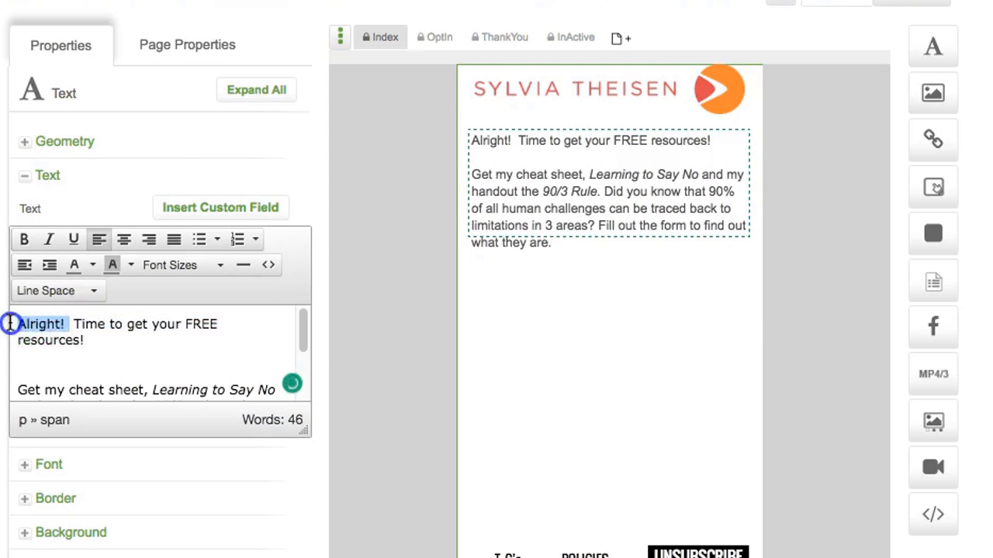
click(24, 239)
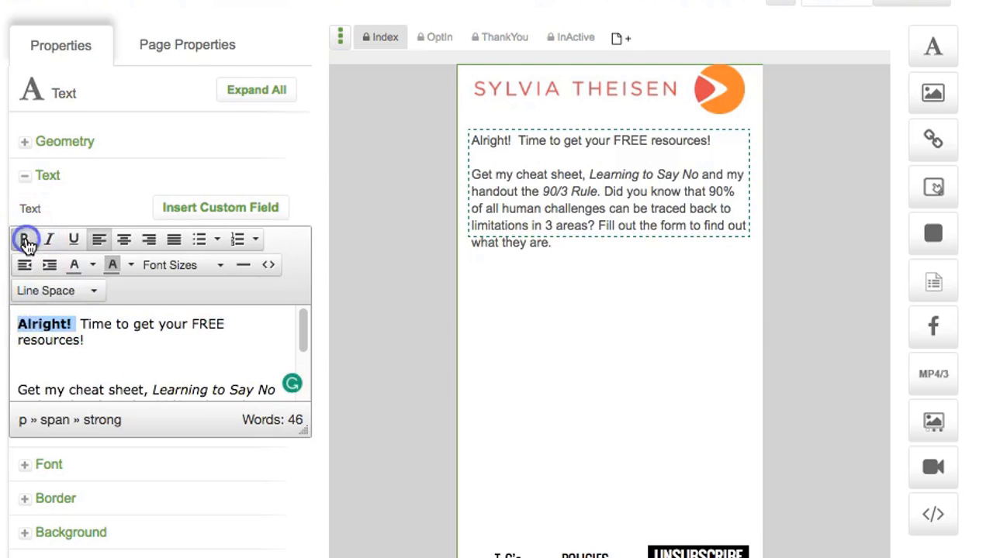
click(87, 324)
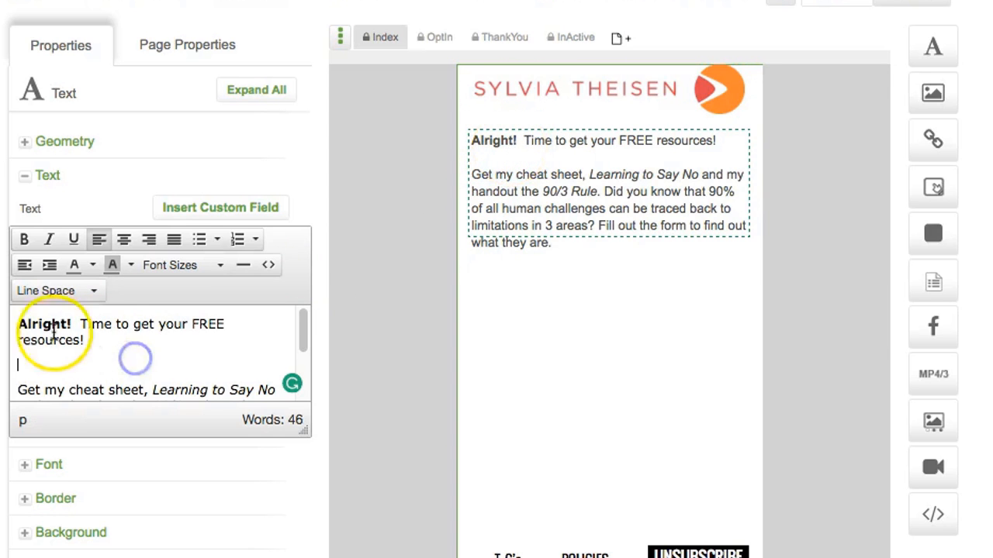
drag(17, 324, 170, 428)
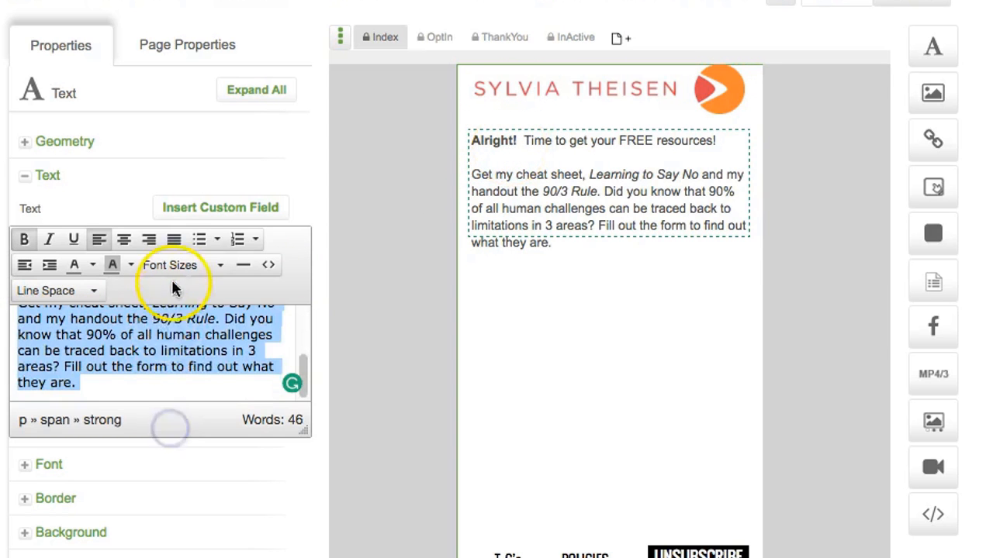
click(191, 266)
click(172, 357)
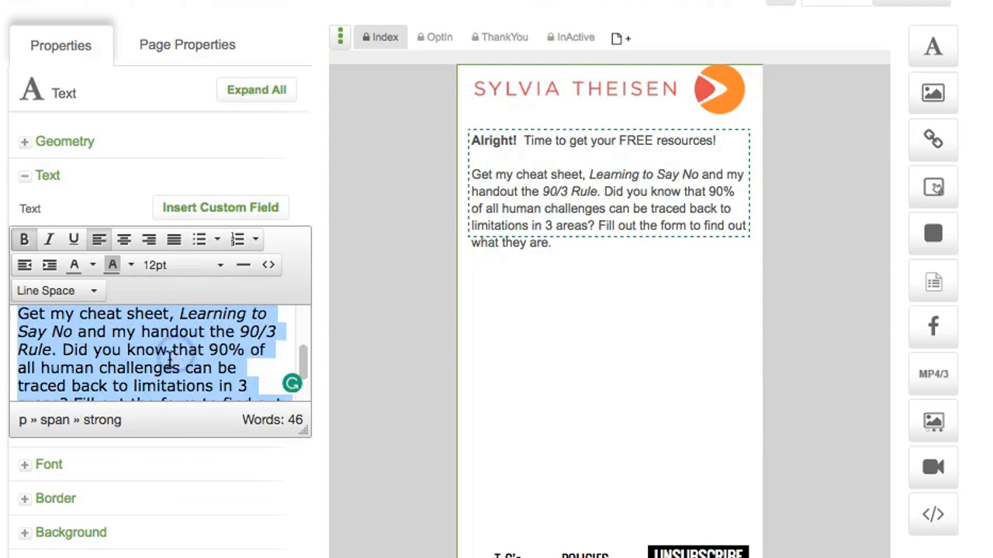
click(171, 363)
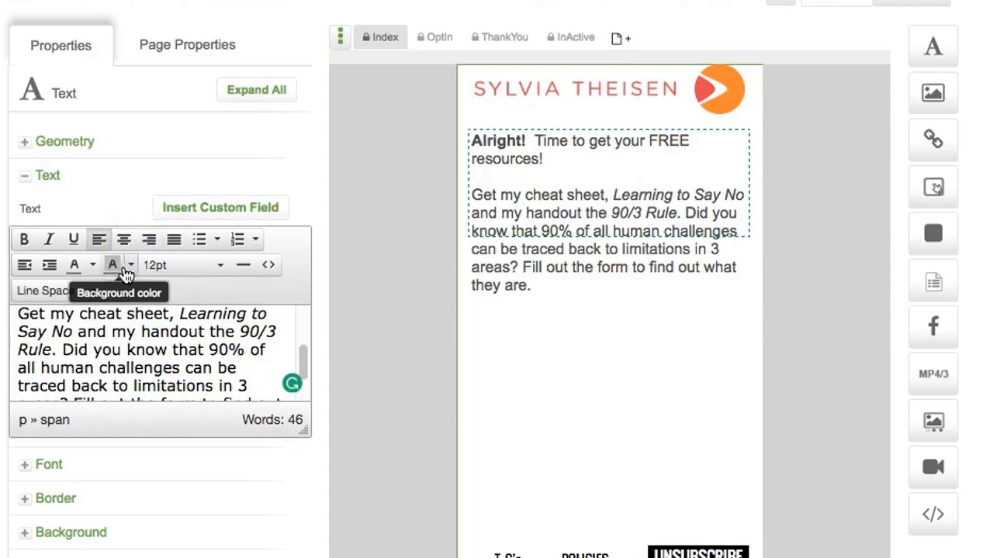
Step: Colour the word 'Alright!' red
click(128, 269)
click(59, 350)
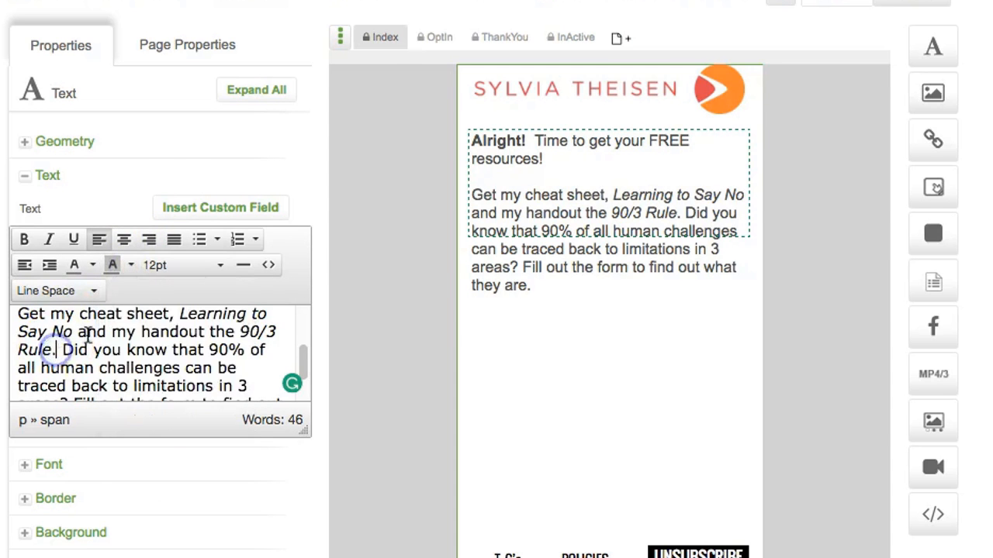
scroll(89, 334, up, 5)
drag(87, 477, 4, 480)
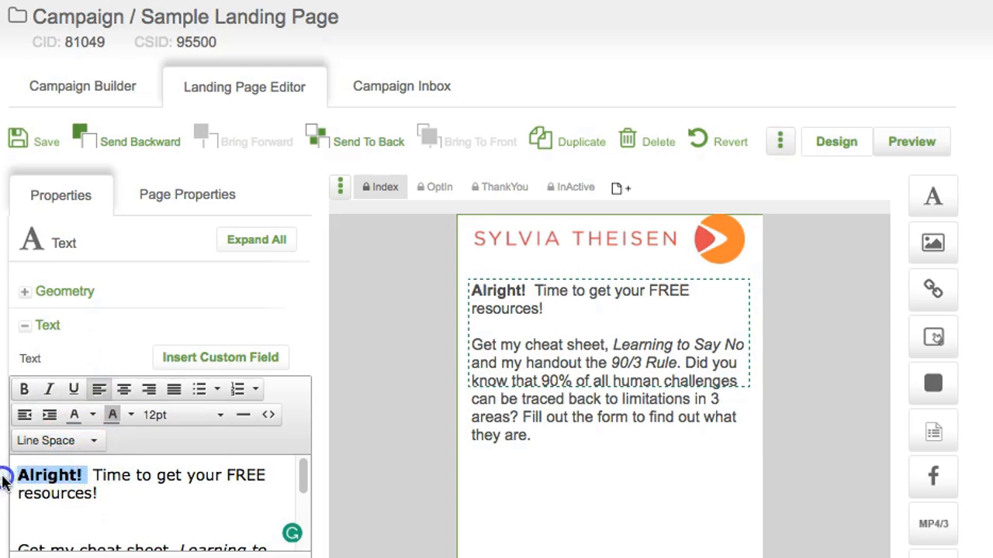
click(92, 415)
click(78, 497)
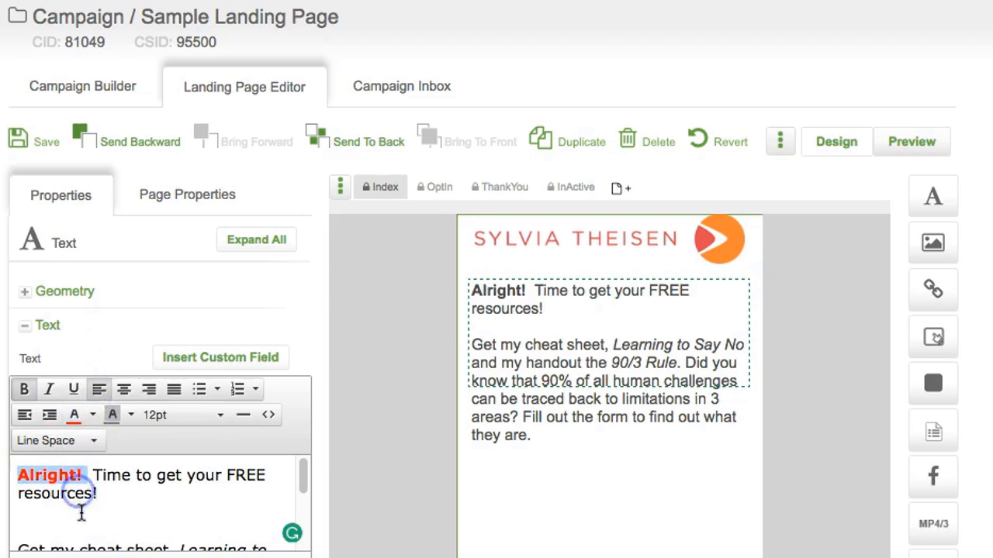
click(81, 511)
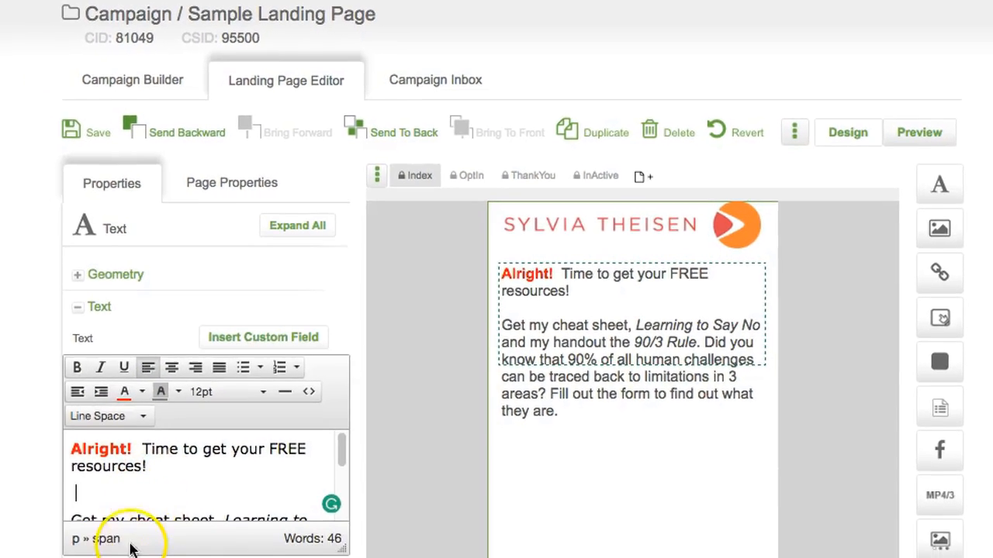
Step: Set the intro text's font family to Raleway
click(170, 530)
scroll(310, 529, down, 1)
click(314, 533)
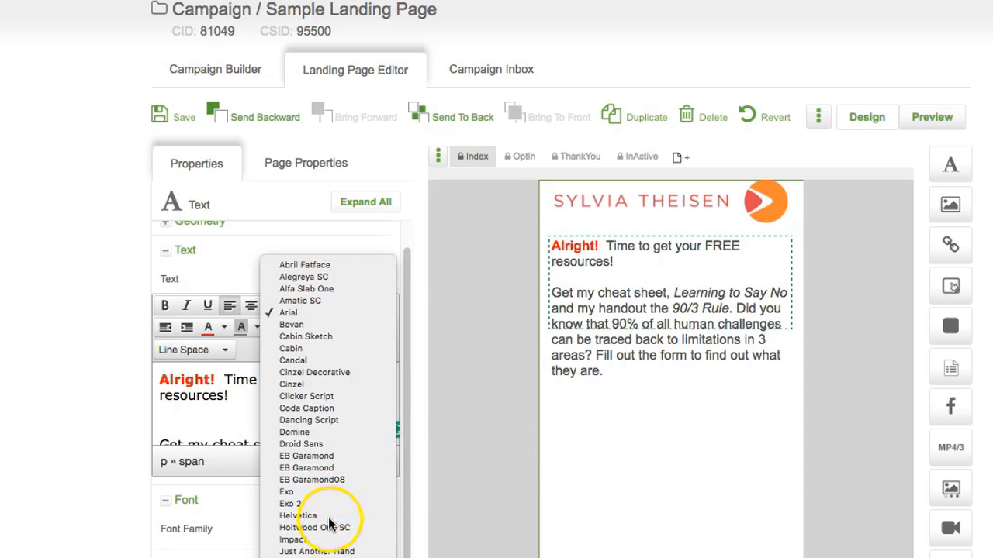
click(329, 524)
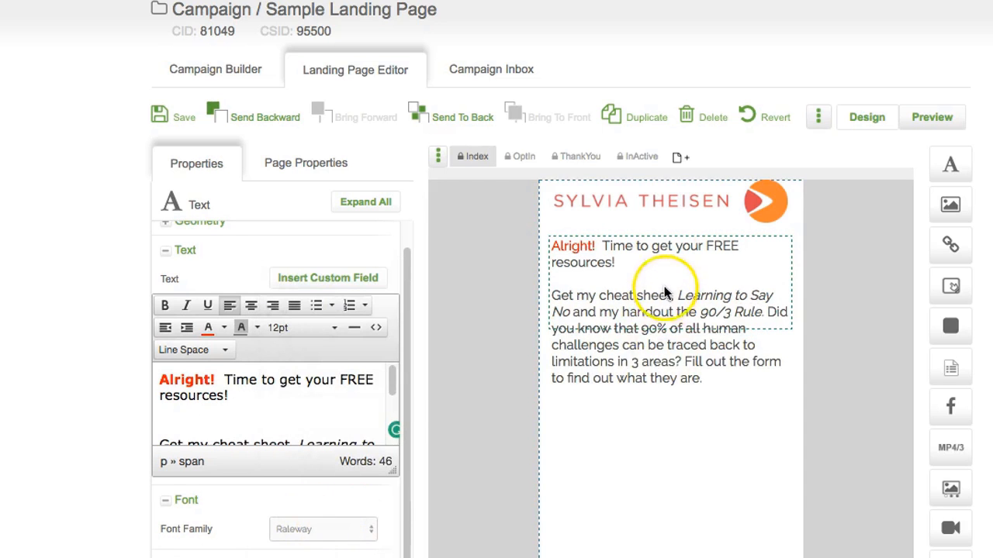
click(831, 321)
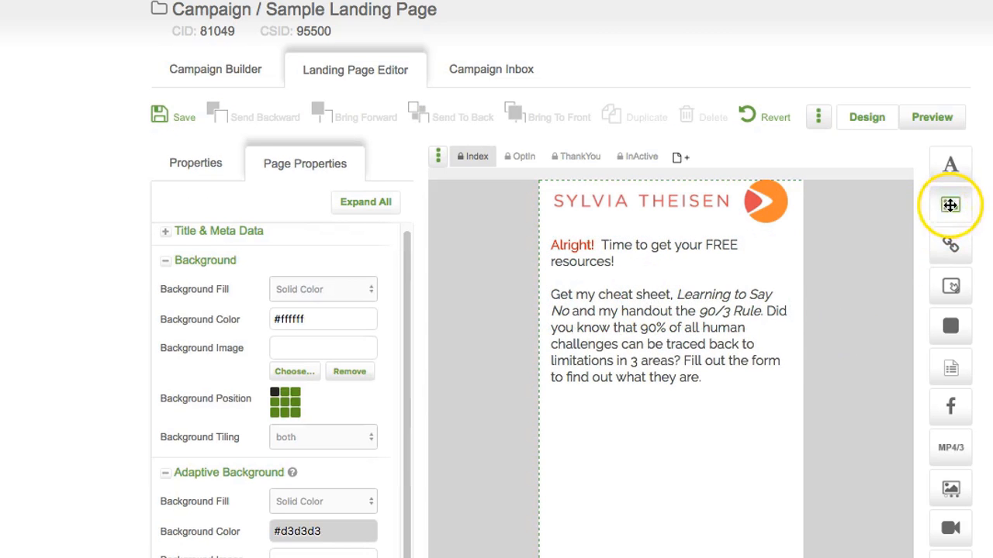
Step: Insert Sample Sylvia.png below the intro text, shrink it, and move it to the left
drag(952, 203, 572, 436)
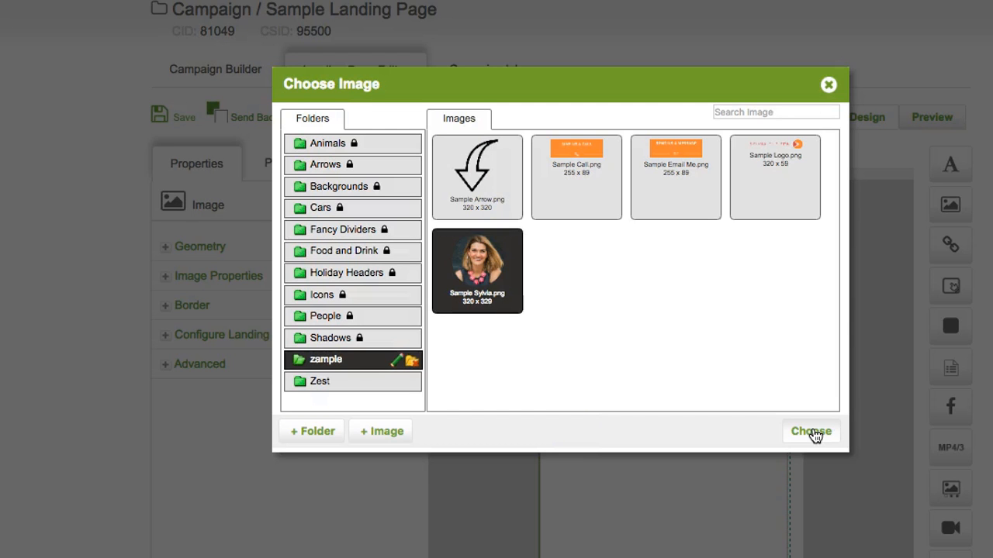
click(813, 432)
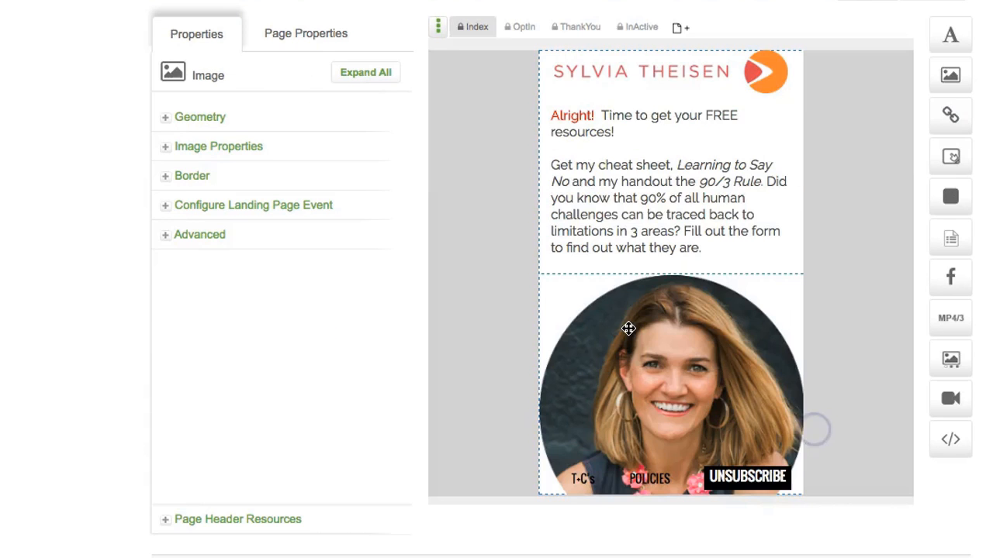
drag(615, 325, 677, 412)
drag(716, 440, 574, 285)
drag(539, 260, 583, 315)
drag(621, 353, 590, 329)
click(673, 332)
click(588, 352)
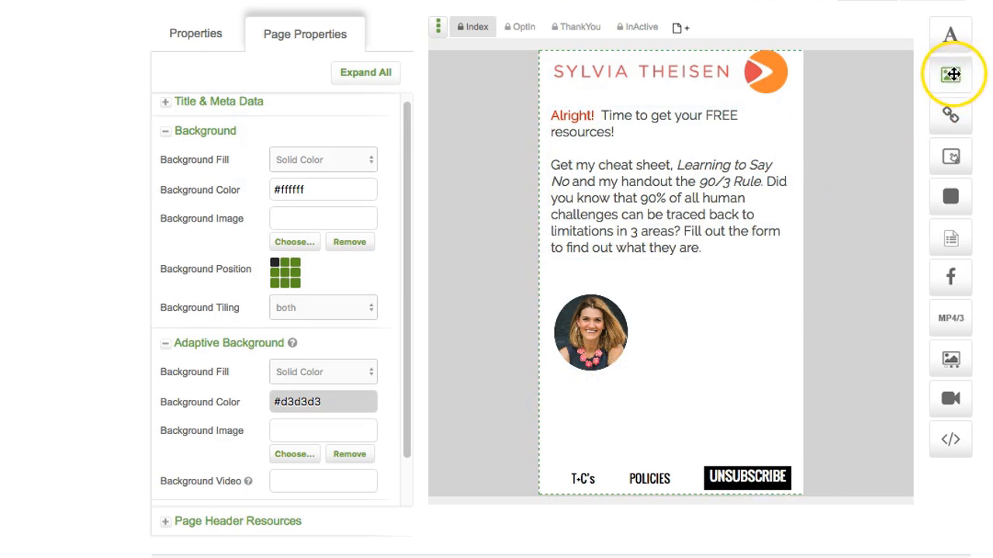
Step: Insert Line shadow.png from the Shadows folder and place it just beneath the portrait photo
drag(949, 73, 644, 378)
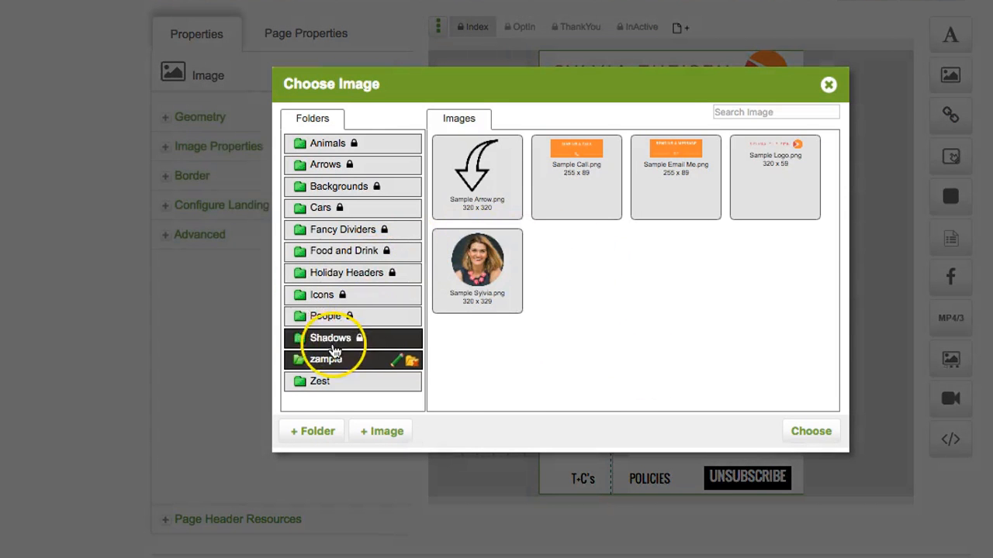
click(339, 342)
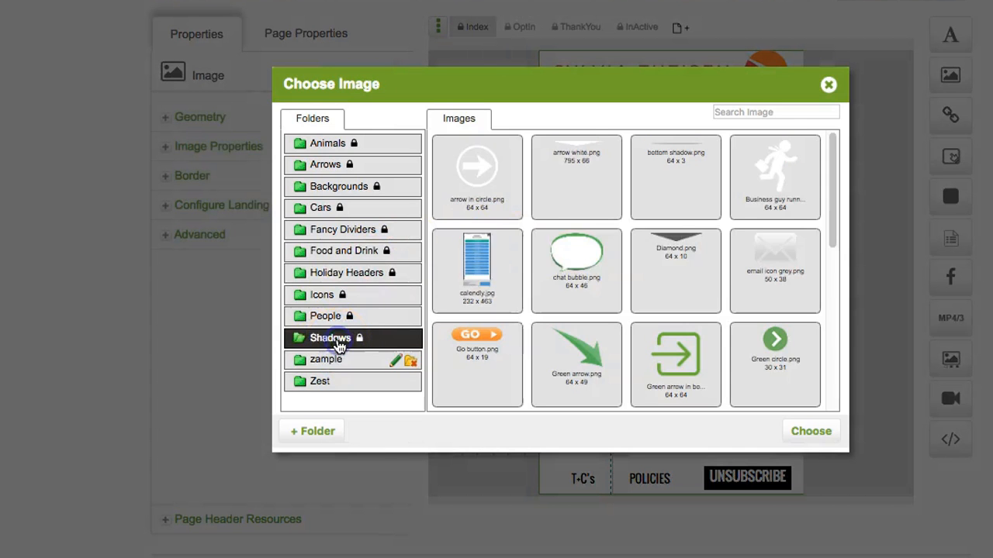
scroll(812, 324, down, 5)
scroll(813, 325, down, 3)
mouse_move(764, 178)
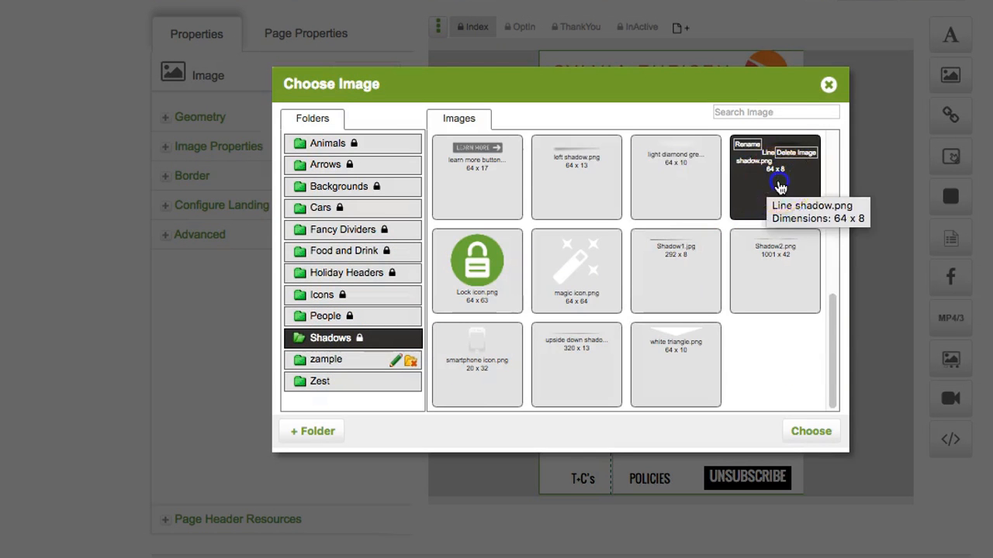
click(777, 184)
click(811, 431)
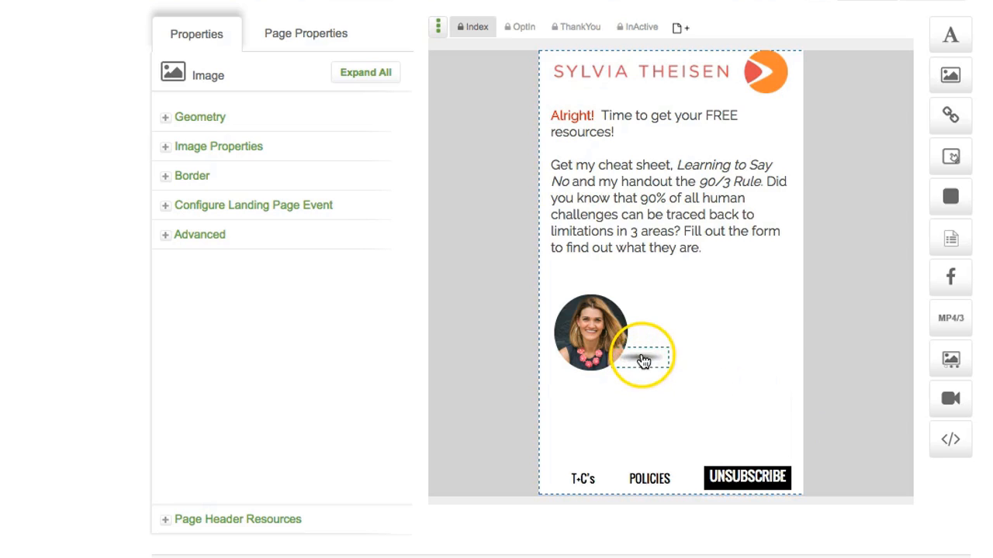
drag(642, 358, 597, 377)
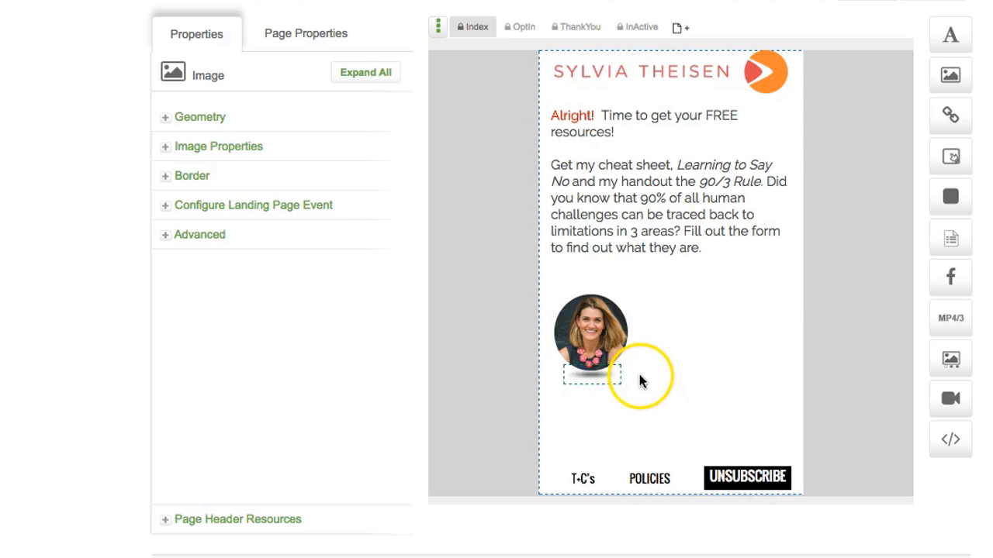
click(639, 380)
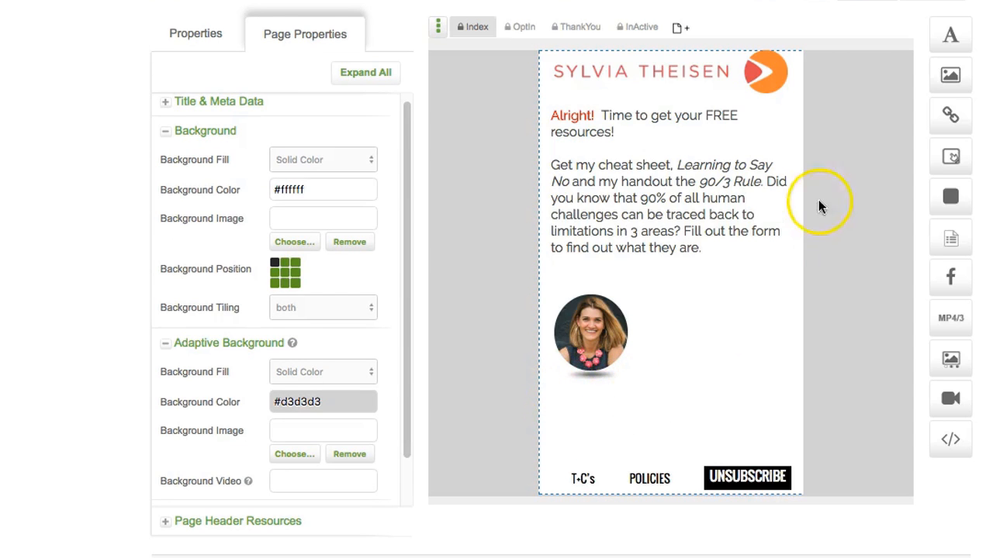
Step: Add the author's name below the photo in 8pt Dancing Script, centred under it
drag(951, 35, 574, 399)
click(199, 269)
text(sen)
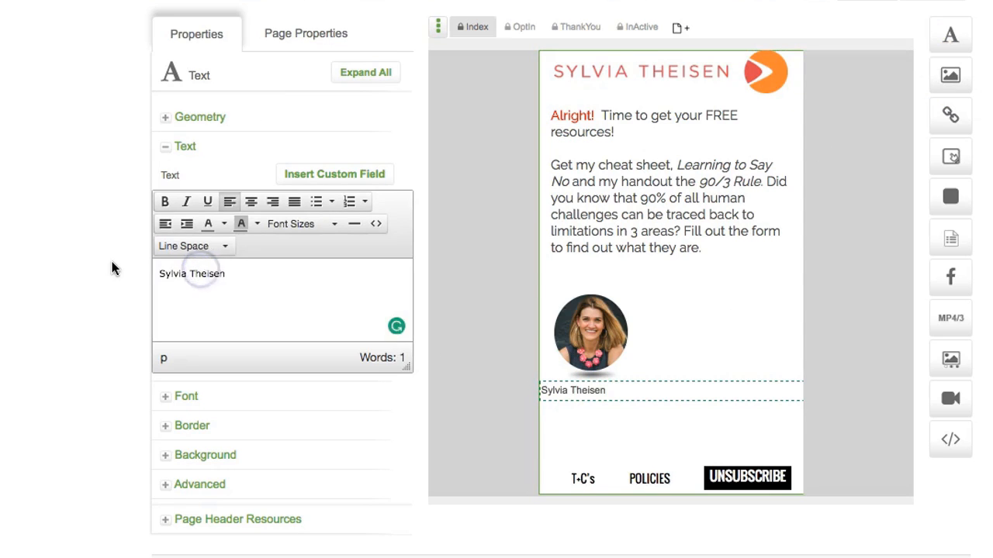
drag(226, 274, 153, 274)
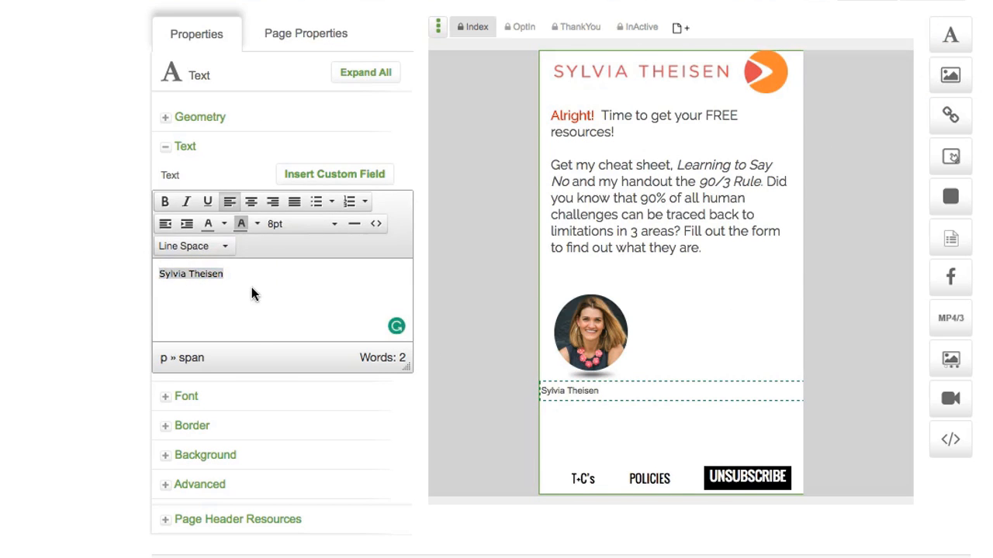
click(174, 396)
click(277, 421)
click(295, 526)
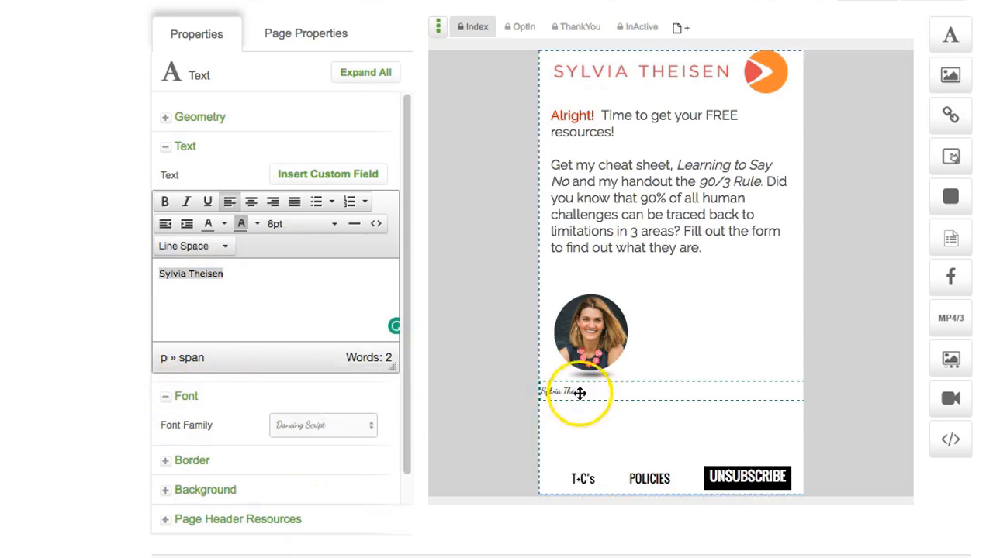
click(281, 330)
click(546, 391)
mouse_move(586, 394)
mouse_down()
mouse_move(758, 393)
mouse_move(591, 398)
mouse_up()
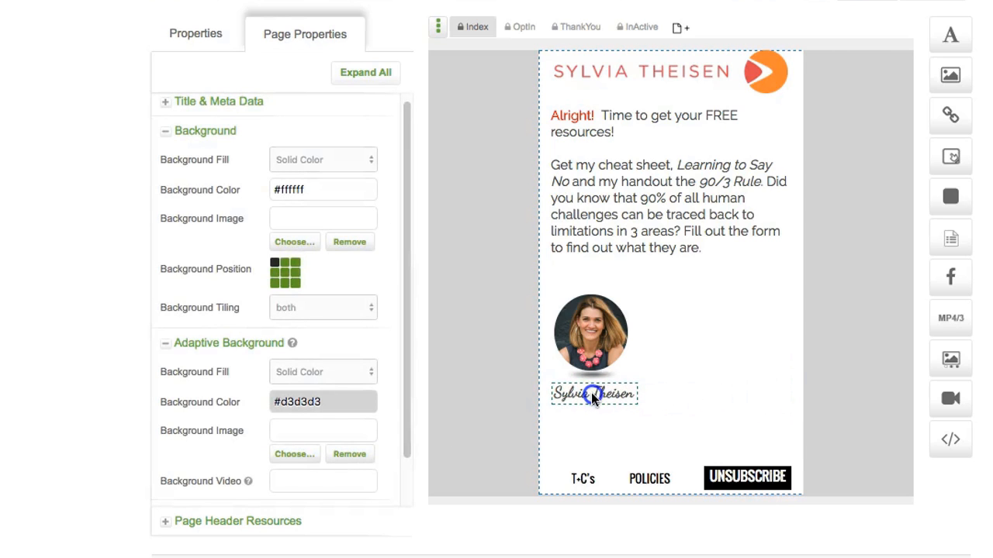
Step: Add a 12pt 'To Your Success' text line and position it above the photo
mouse_move(951, 36)
mouse_down()
mouse_move(723, 194)
mouse_move(572, 270)
mouse_move(577, 282)
mouse_up()
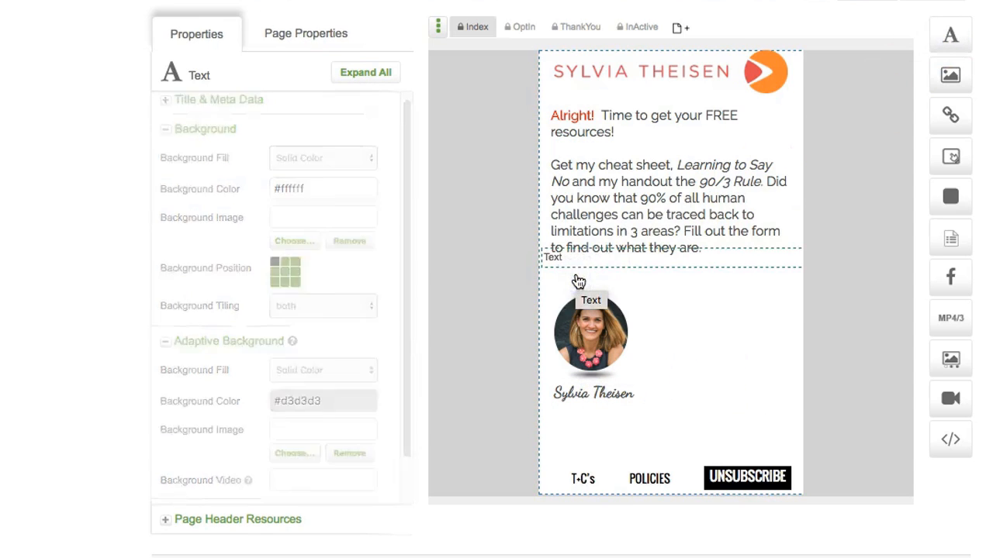
double_click(577, 276)
text(To Your Success)
triple_click(177, 277)
click(333, 223)
click(312, 299)
click(186, 396)
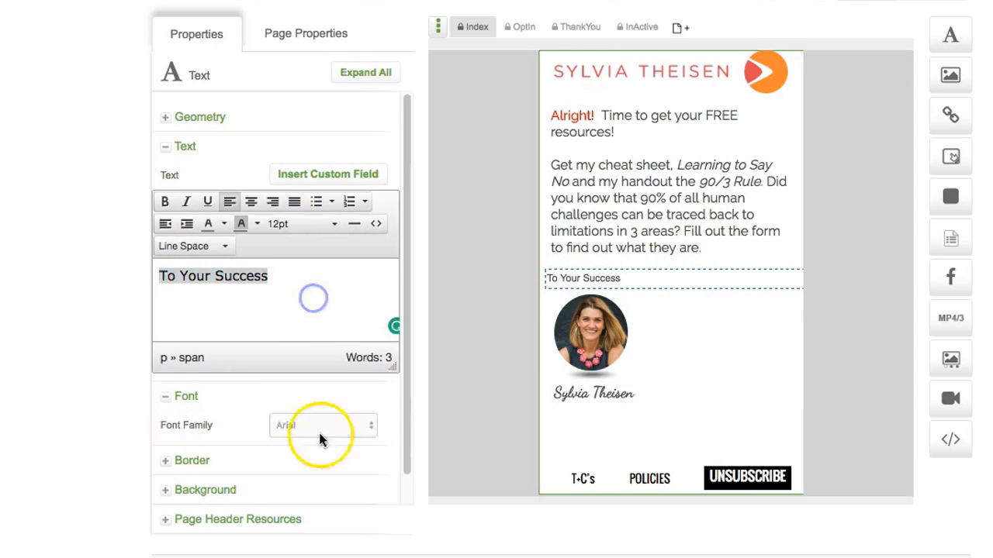
click(322, 438)
drag(568, 284, 741, 286)
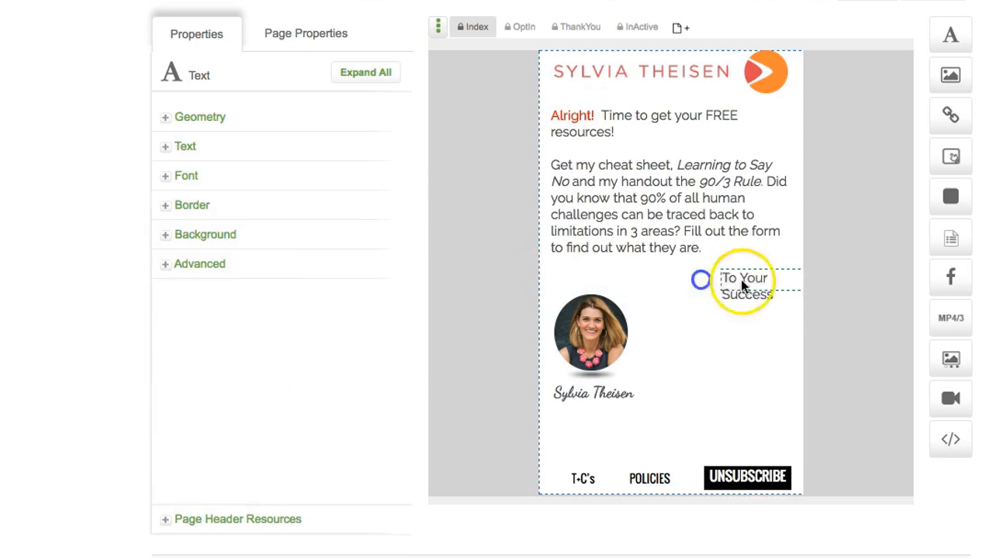
click(665, 303)
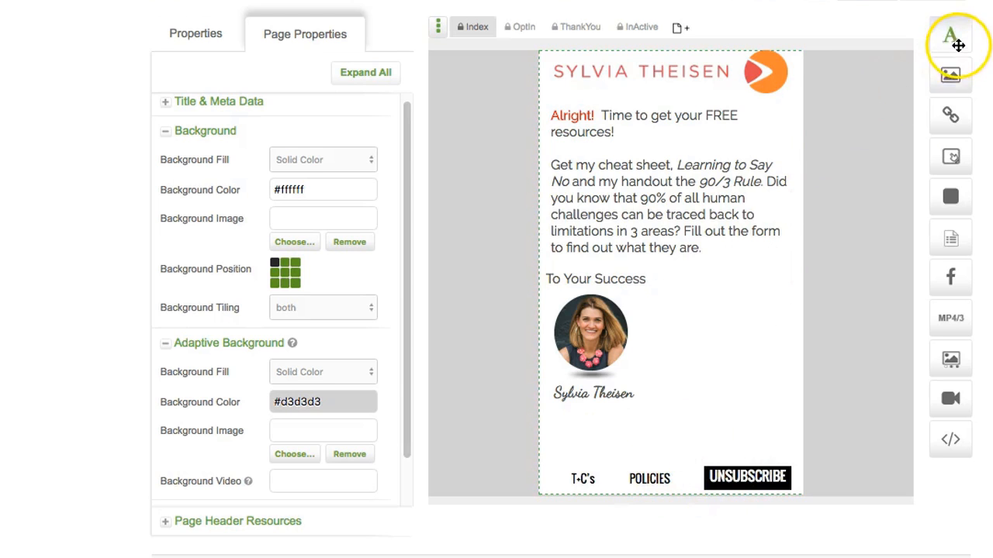
Step: Add Sample Arrow.png as a large down arrow beside the portrait
click(948, 76)
drag(948, 76, 701, 355)
double_click(473, 161)
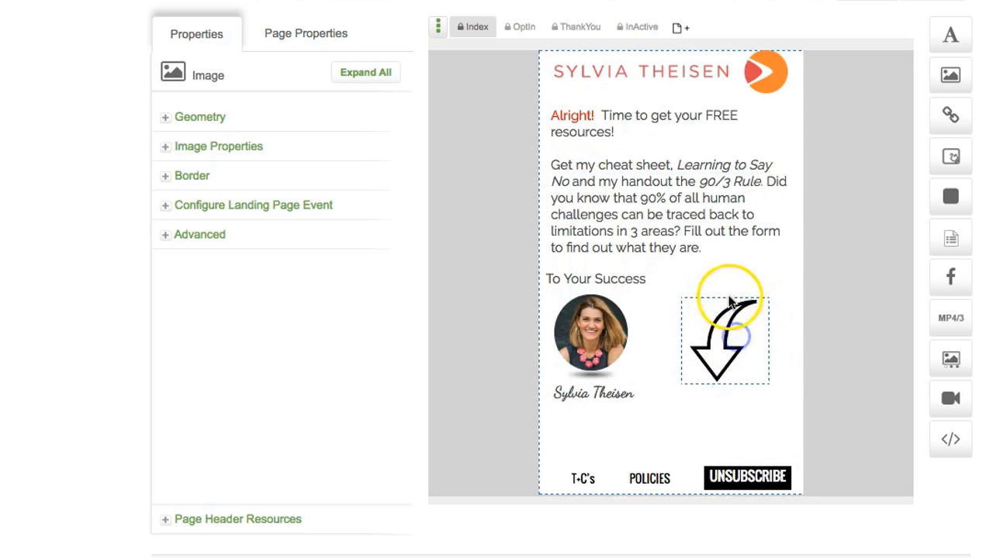
click(763, 410)
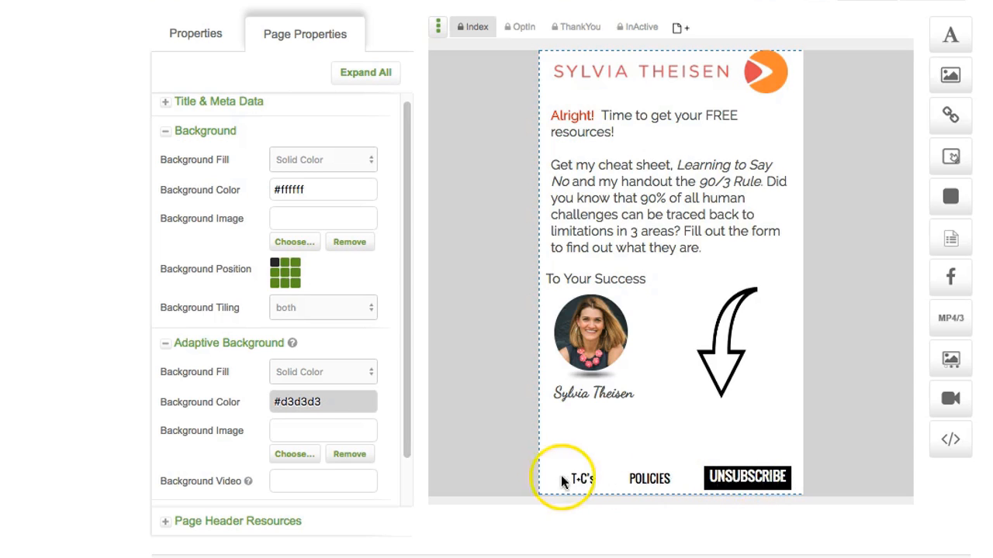
Step: Remove the UNSUBSCRIBE, POLICIES and T+C's links from the footer
drag(748, 480, 749, 512)
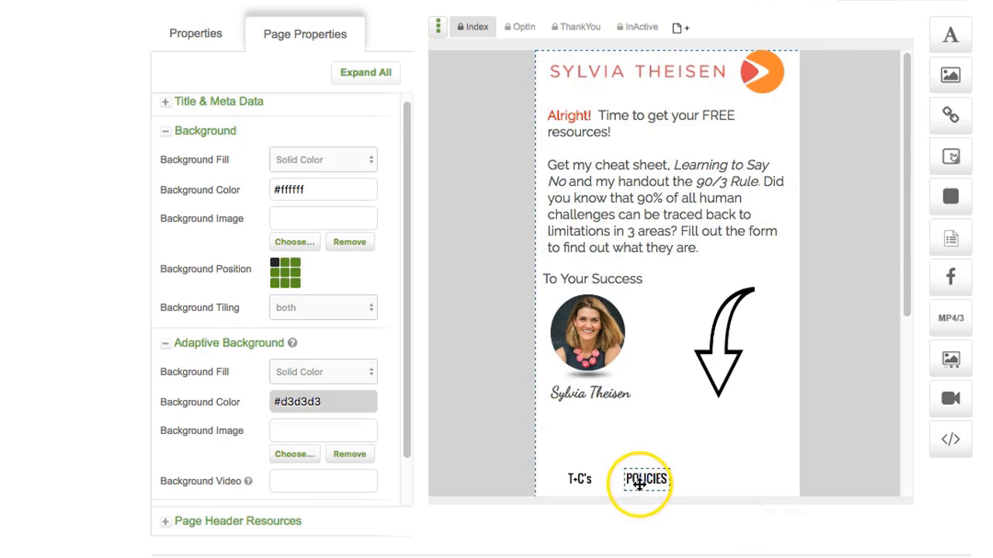
click(642, 480)
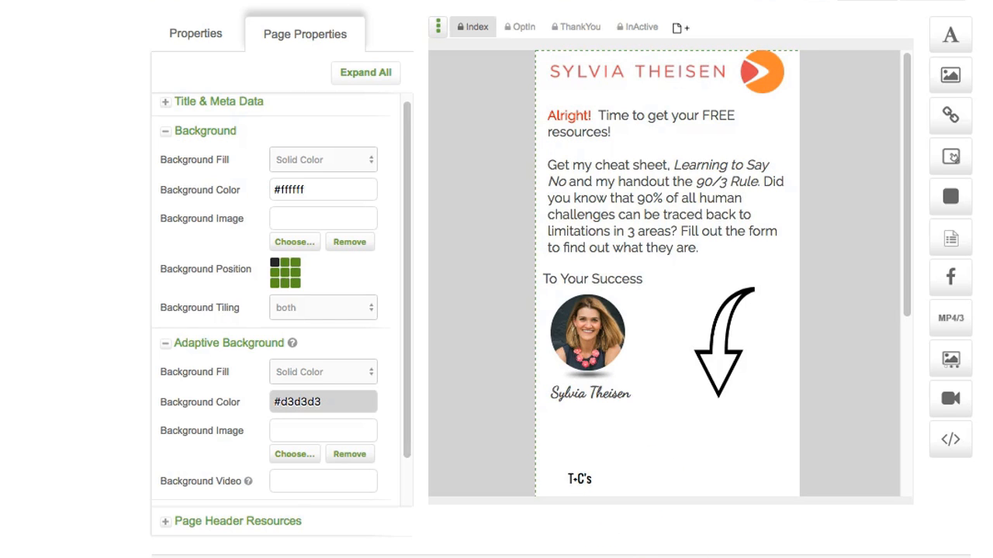
scroll(642, 494, down, 5)
click(581, 381)
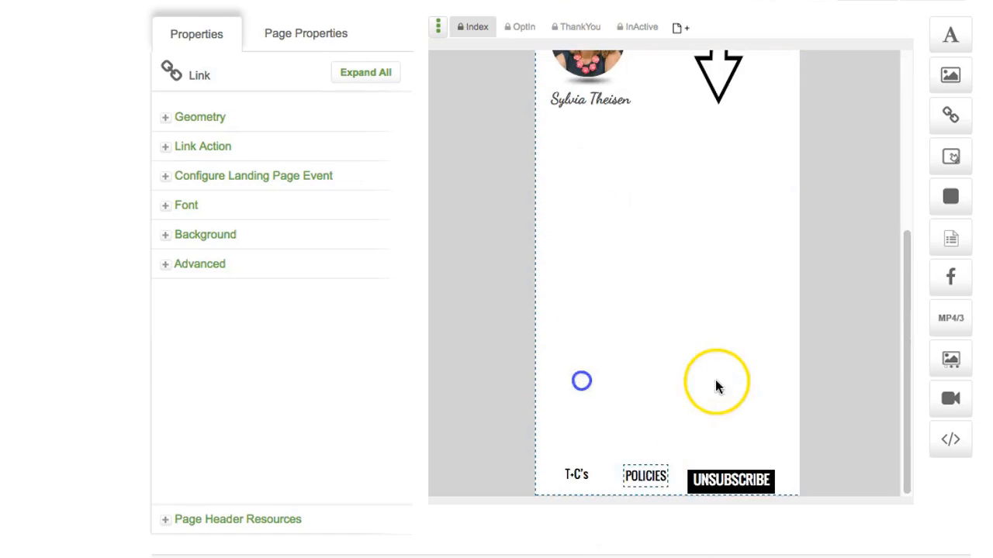
scroll(716, 385, up, 3)
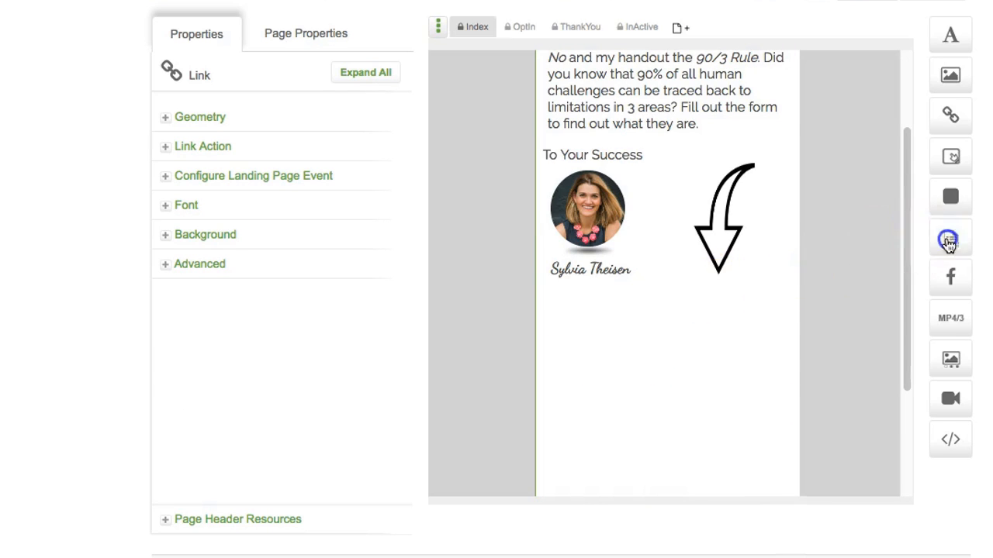
Step: Add a form below the photo with First Name and Email fields, hiding the Email label
drag(948, 243, 594, 332)
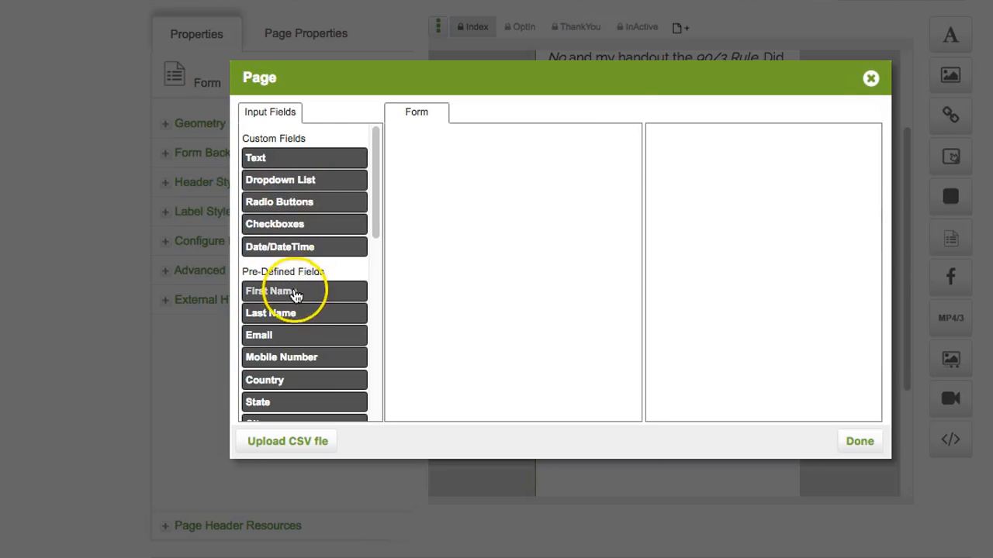
click(294, 293)
click(300, 337)
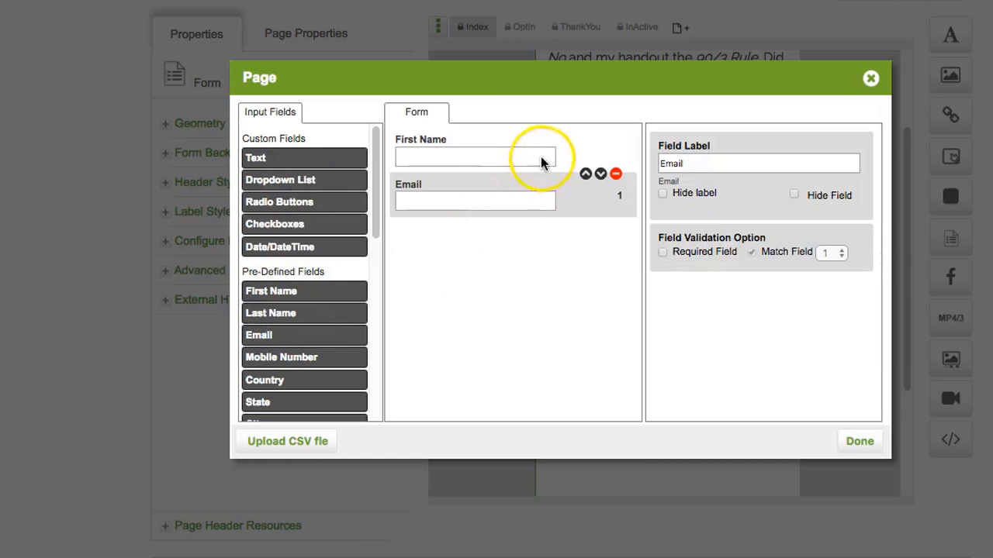
click(663, 195)
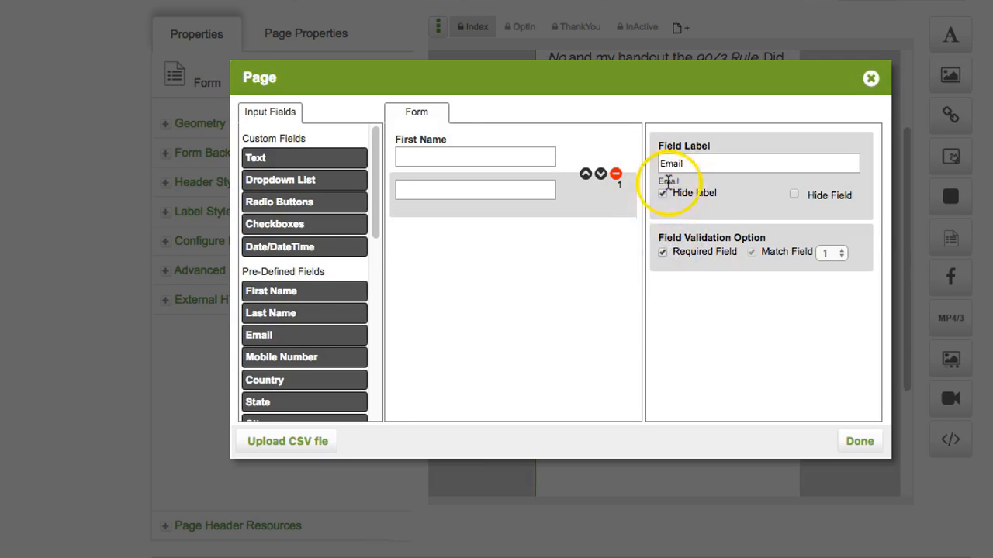
click(486, 151)
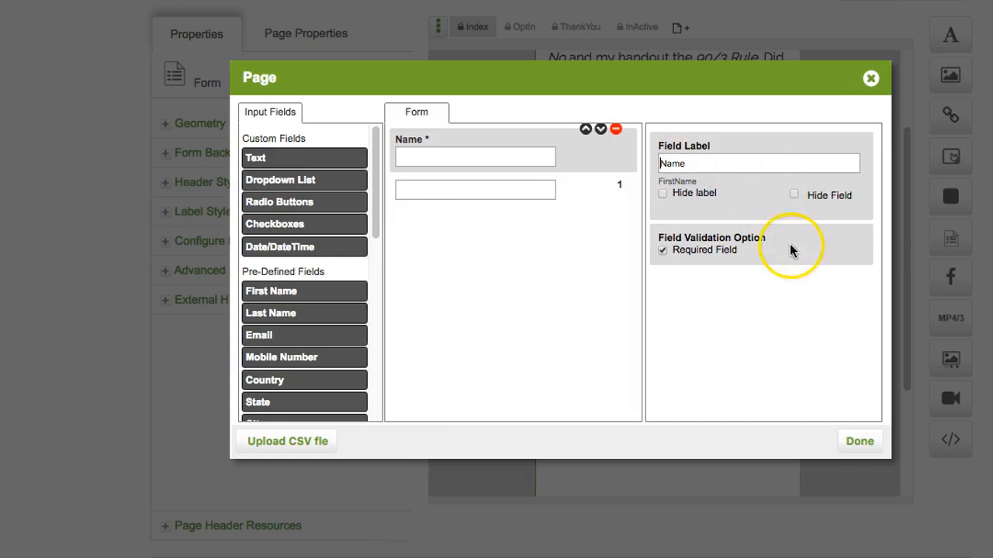
click(859, 442)
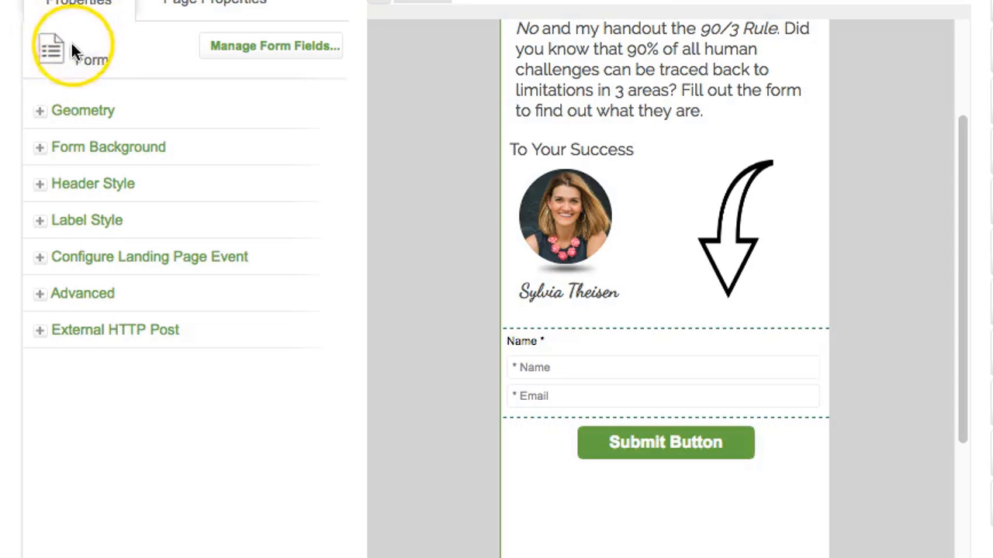
Step: Hide the Name field's label in the form field editor
click(285, 52)
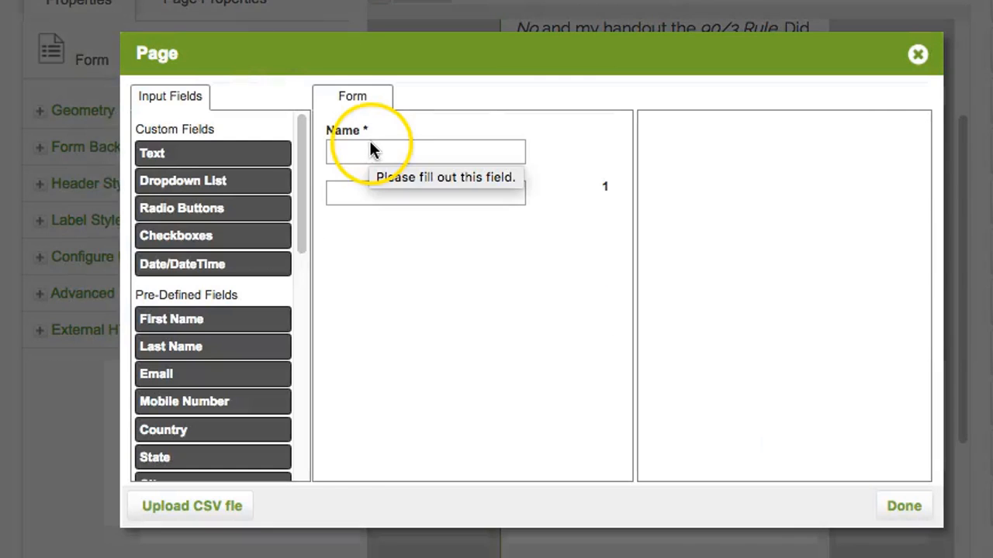
click(369, 148)
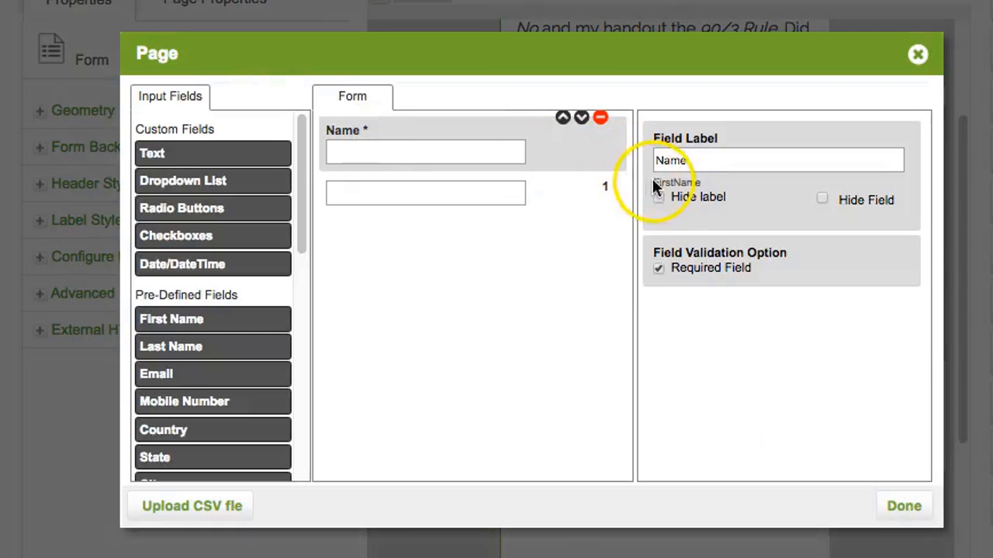
click(658, 199)
click(903, 506)
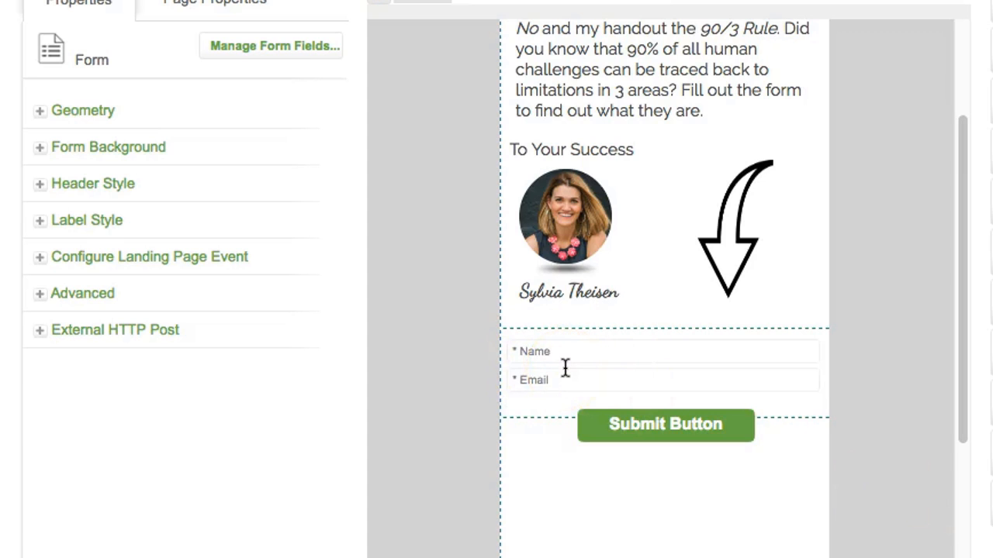
Step: Set the form label font size to 14px and centre the Name and Email fields above the button
click(39, 223)
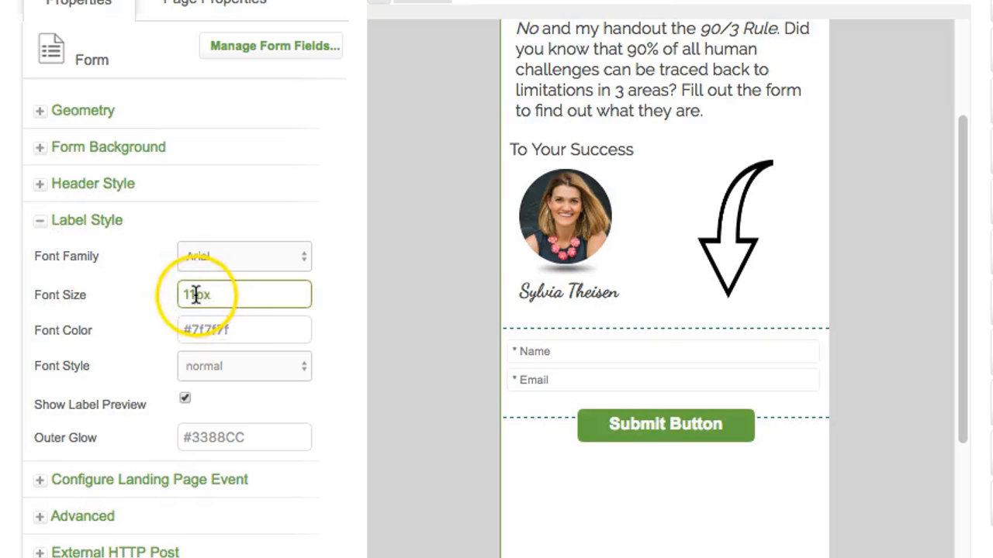
drag(195, 295, 187, 294)
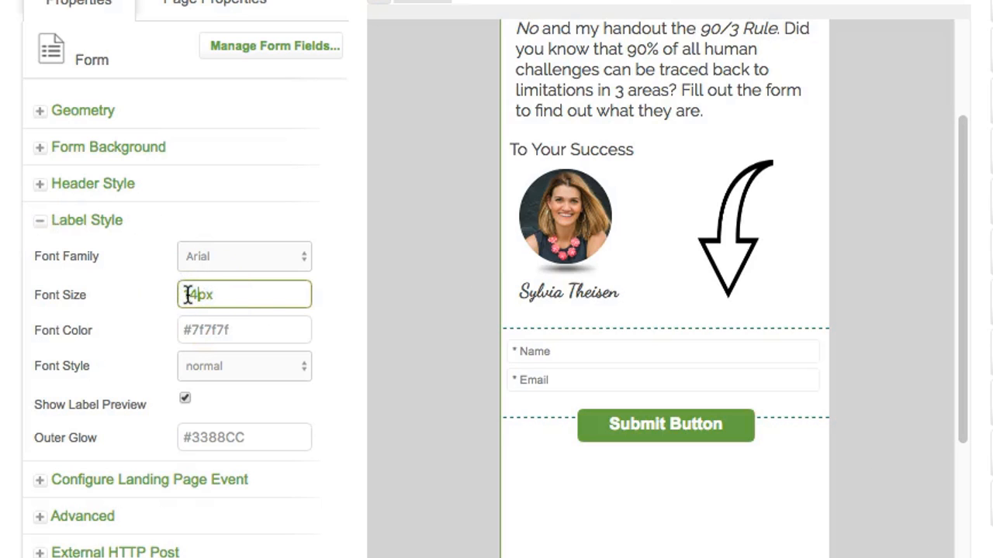
click(323, 311)
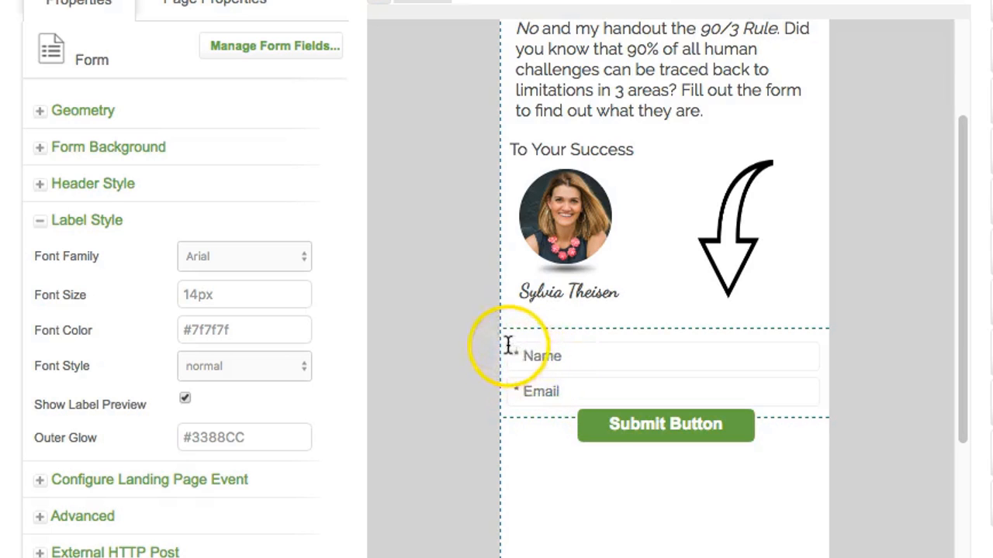
drag(508, 345, 609, 345)
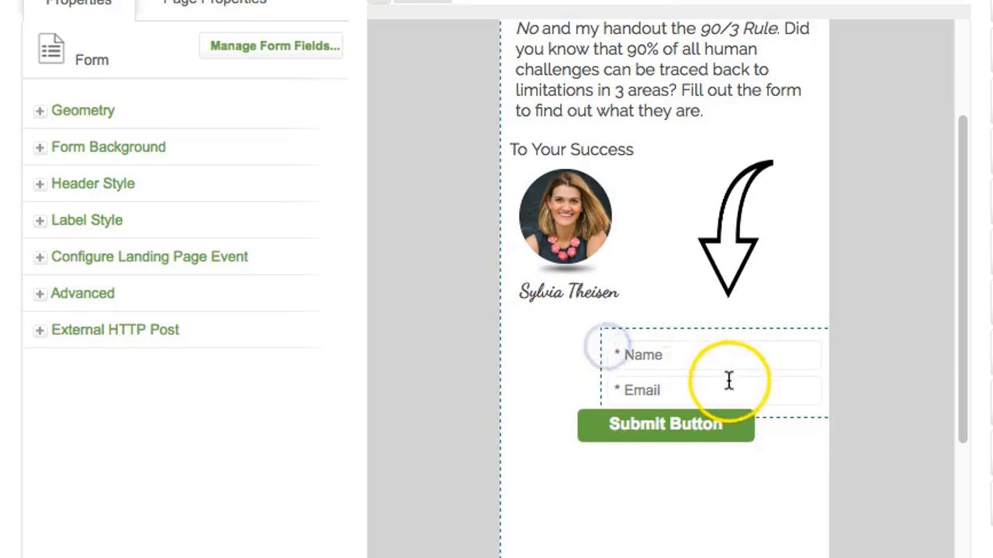
drag(729, 380, 665, 370)
click(643, 429)
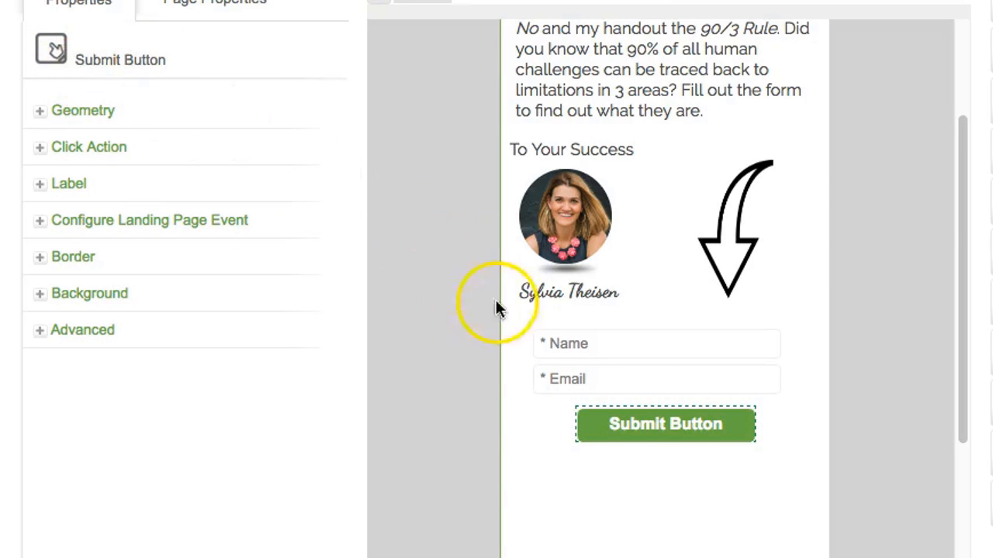
Step: Change the button label to 'Instant Access!' in 22px Raleway
click(40, 184)
drag(274, 258, 154, 258)
text(Instant Access!)
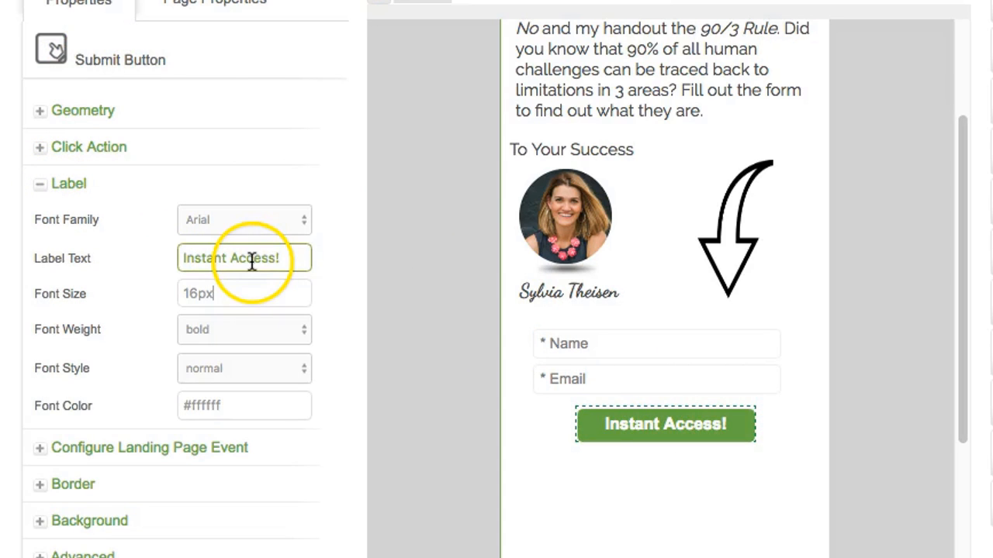
key(Tab)
click(240, 225)
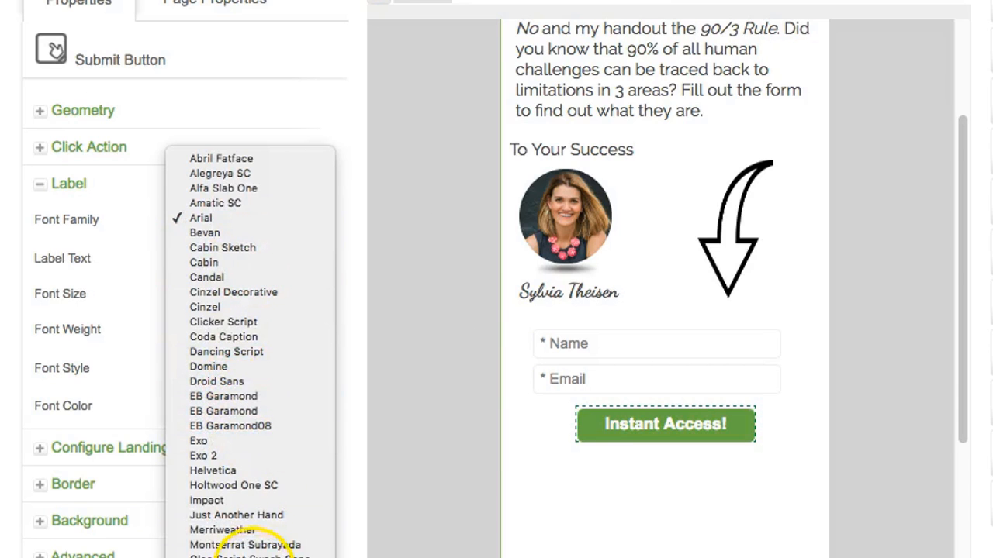
click(225, 556)
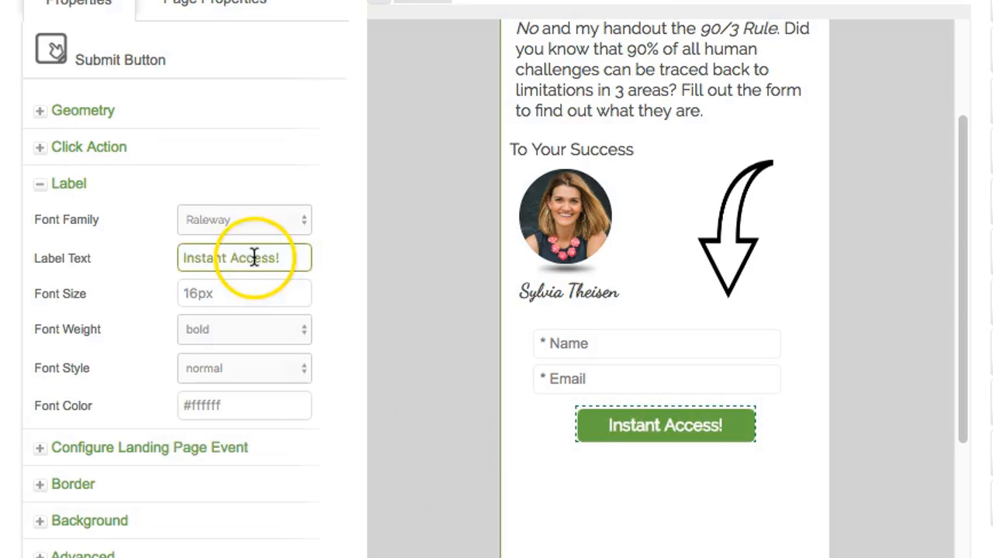
drag(197, 294, 177, 294)
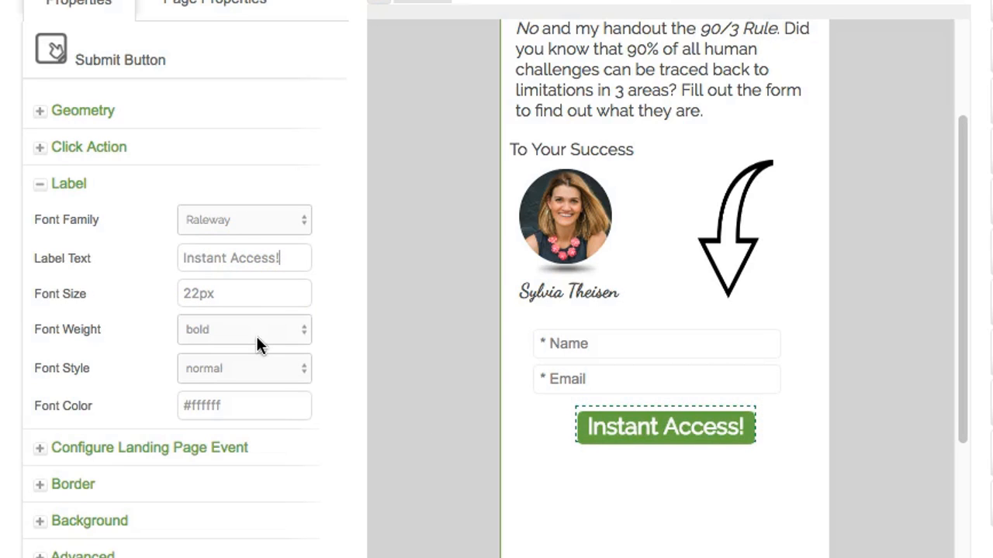
Step: Set the button's background colour to red #D43D50
click(89, 520)
click(262, 474)
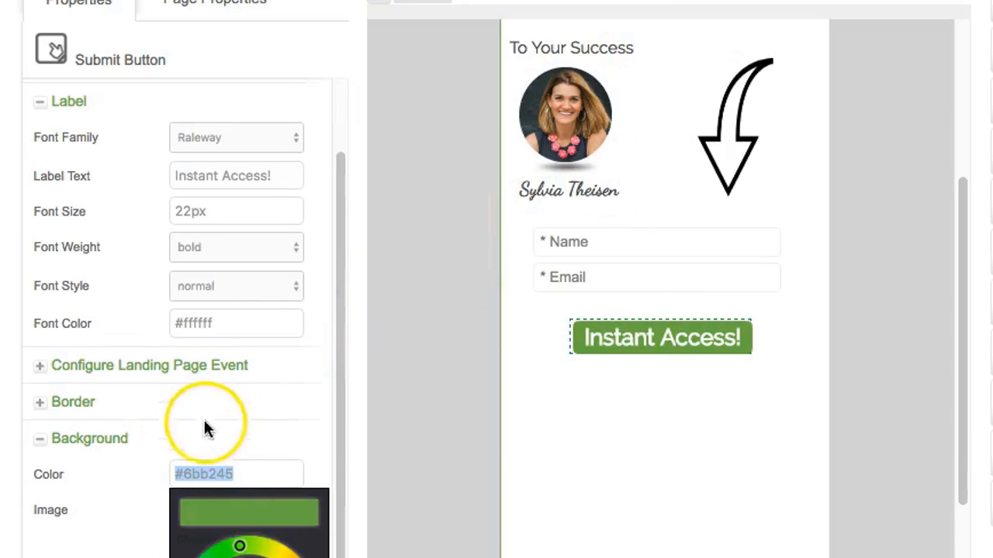
text(#D43D50)
click(308, 468)
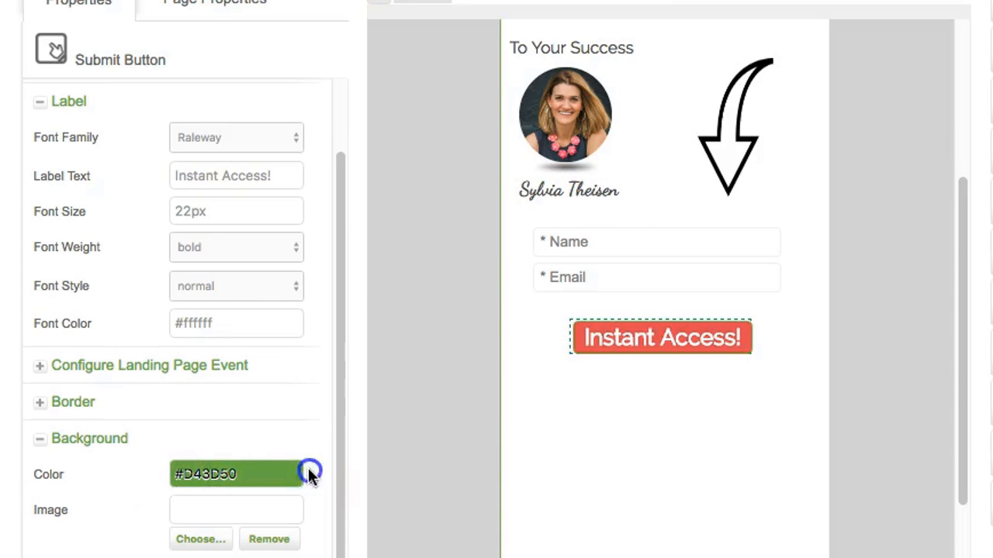
click(584, 398)
click(637, 259)
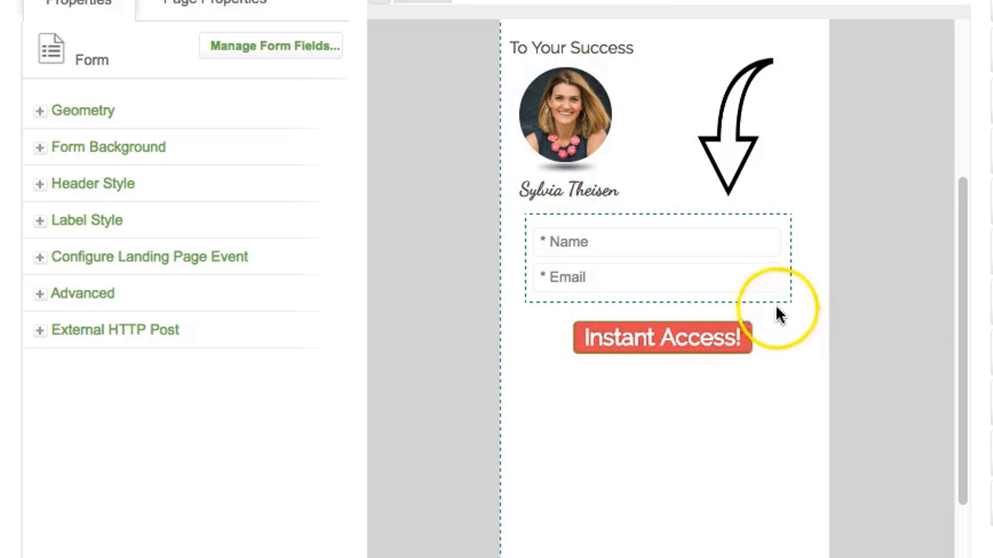
Step: Give the Instant Access! button a #D43D50 border colour
click(655, 342)
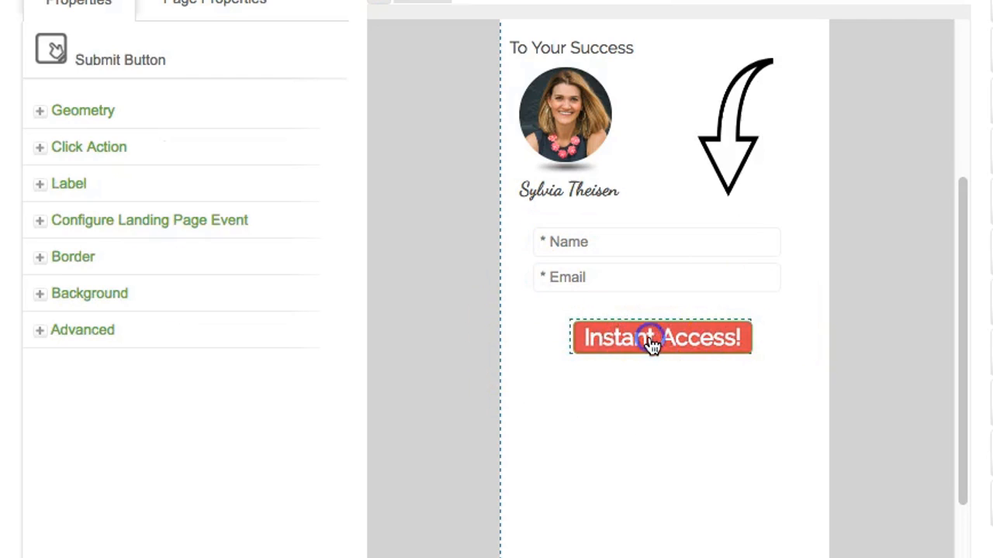
click(43, 264)
click(190, 332)
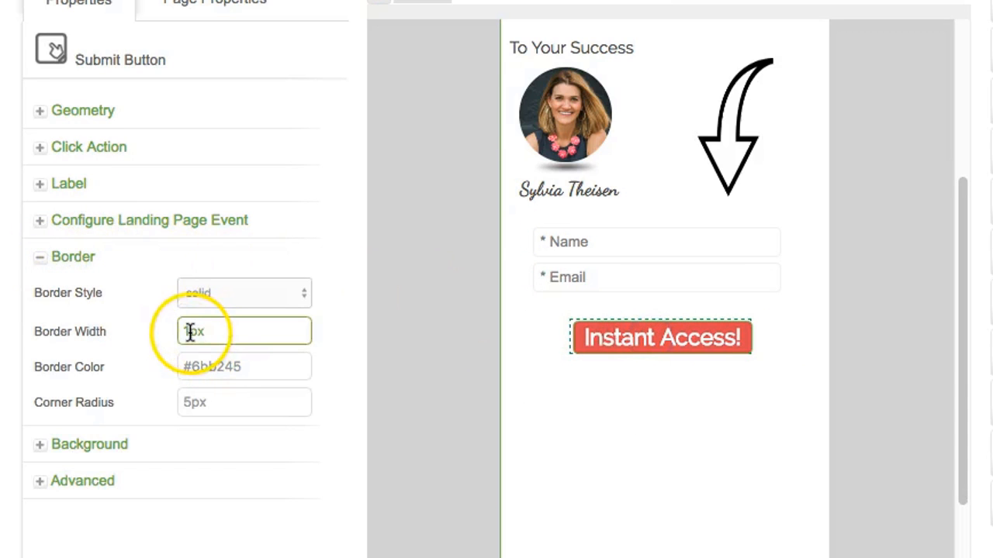
click(190, 332)
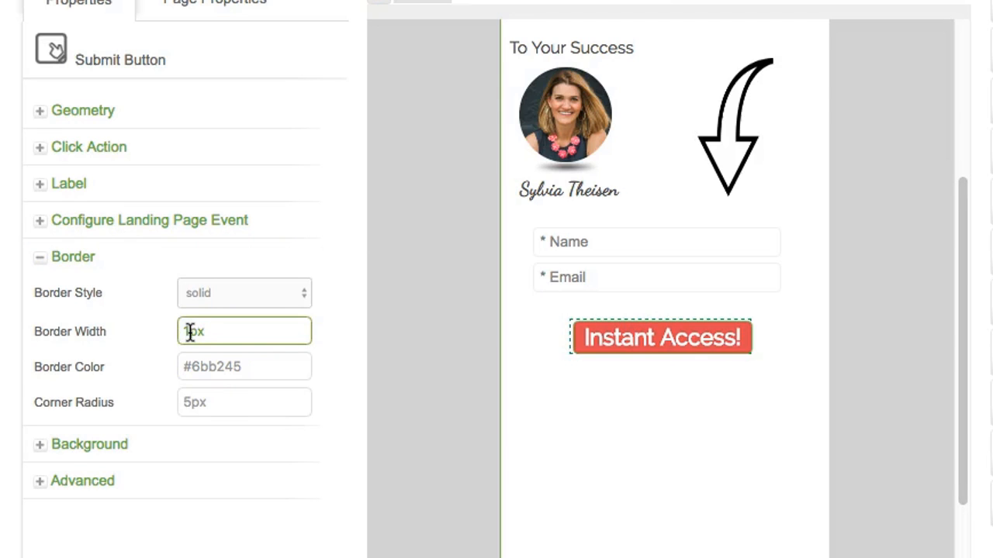
click(189, 401)
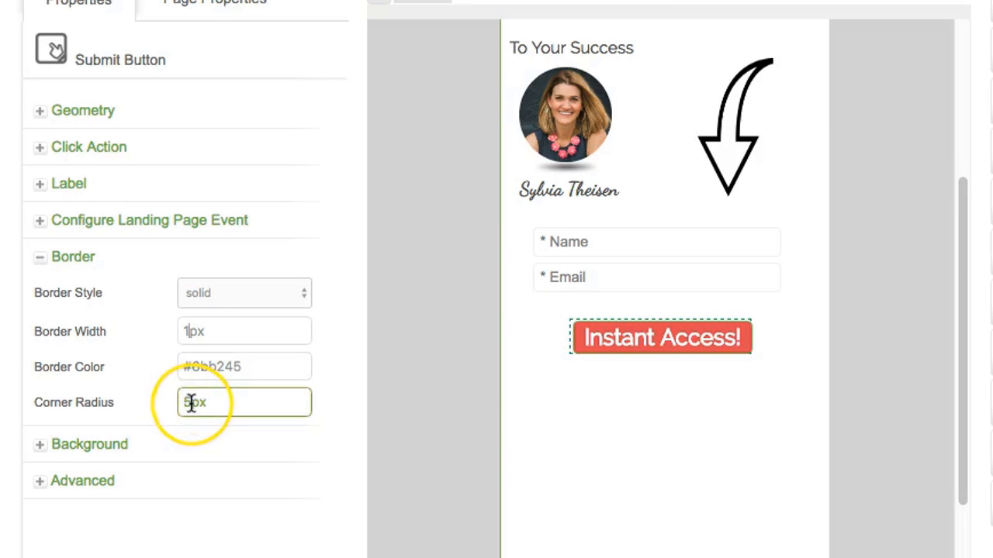
click(206, 365)
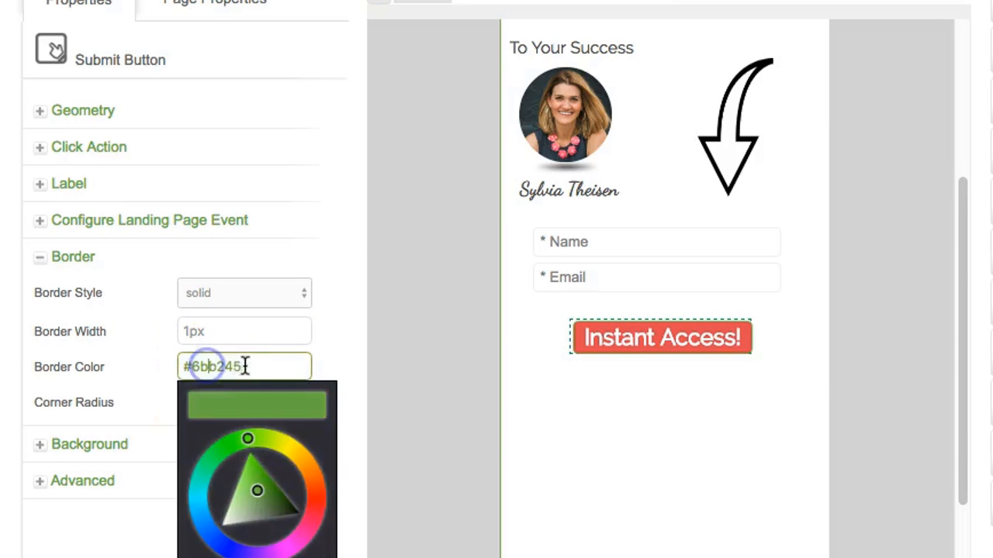
drag(248, 366, 116, 363)
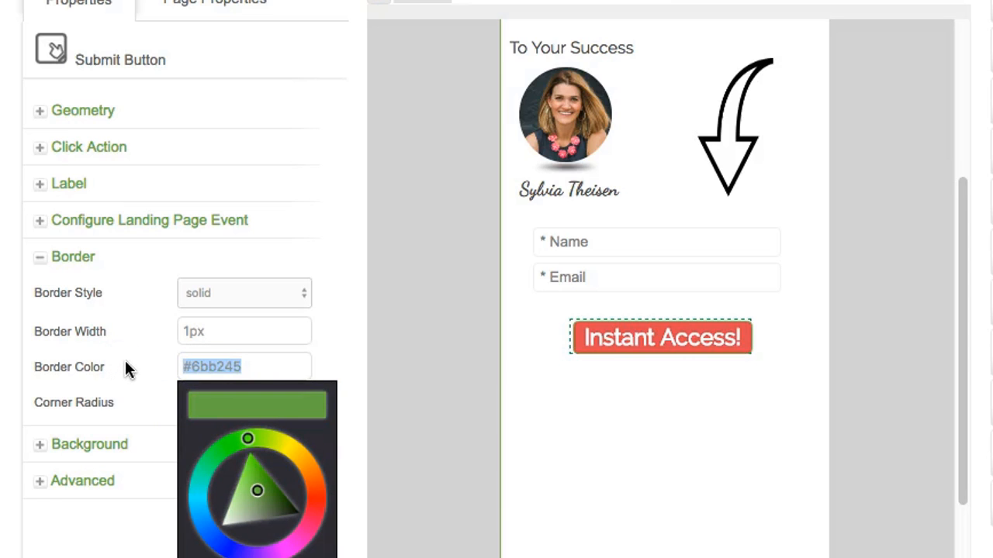
text(#D43D50)
click(327, 365)
Step: Enlarge the button from its corners and move it lower on the page
click(280, 343)
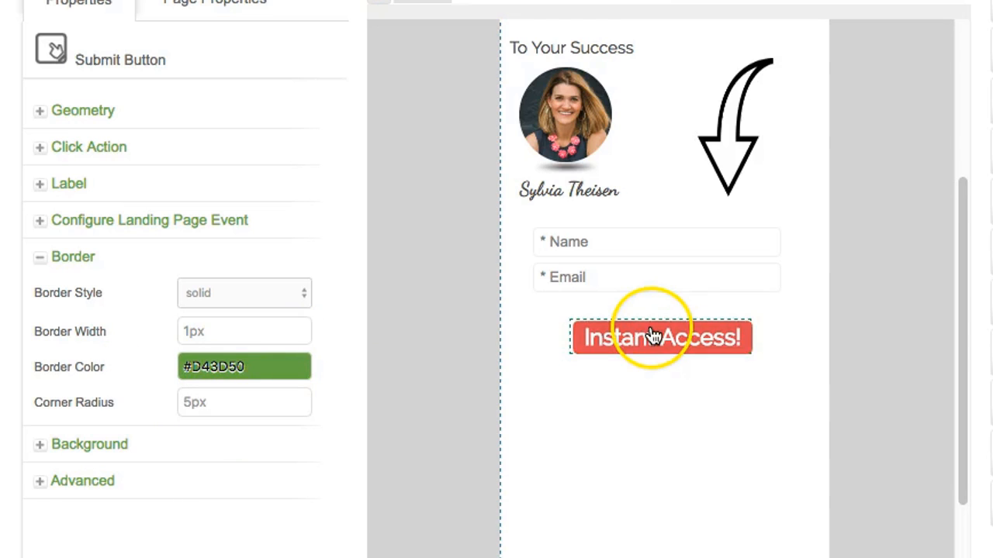
drag(572, 321, 538, 310)
drag(750, 353, 779, 362)
drag(677, 348, 682, 415)
Step: Shift the Name and Email form block slightly lower
click(650, 281)
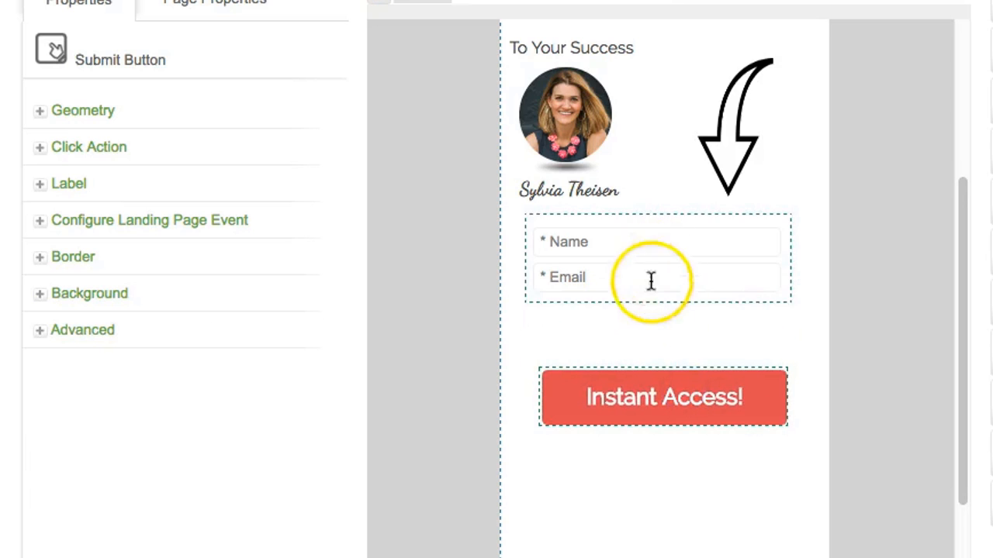
drag(652, 253, 652, 269)
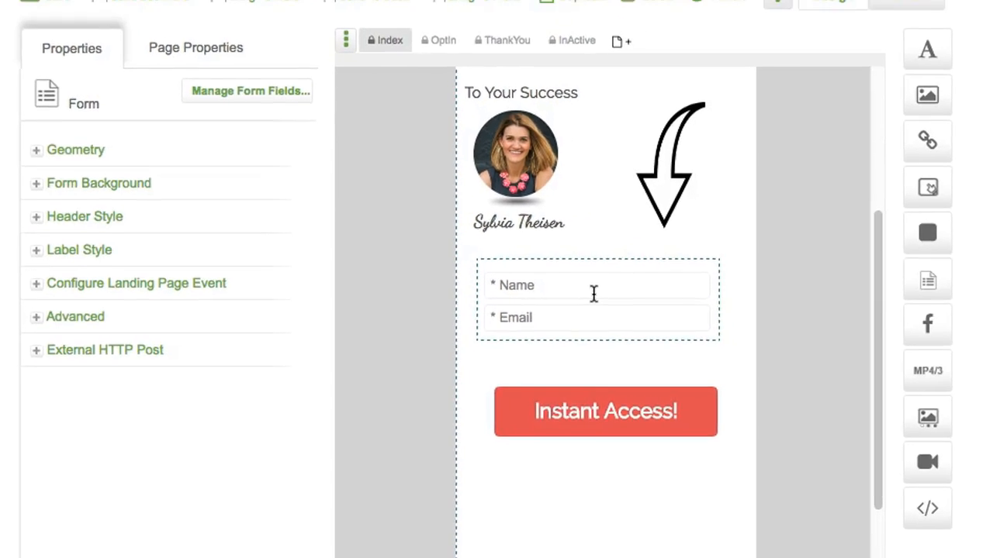
drag(652, 268, 655, 287)
drag(562, 326, 560, 325)
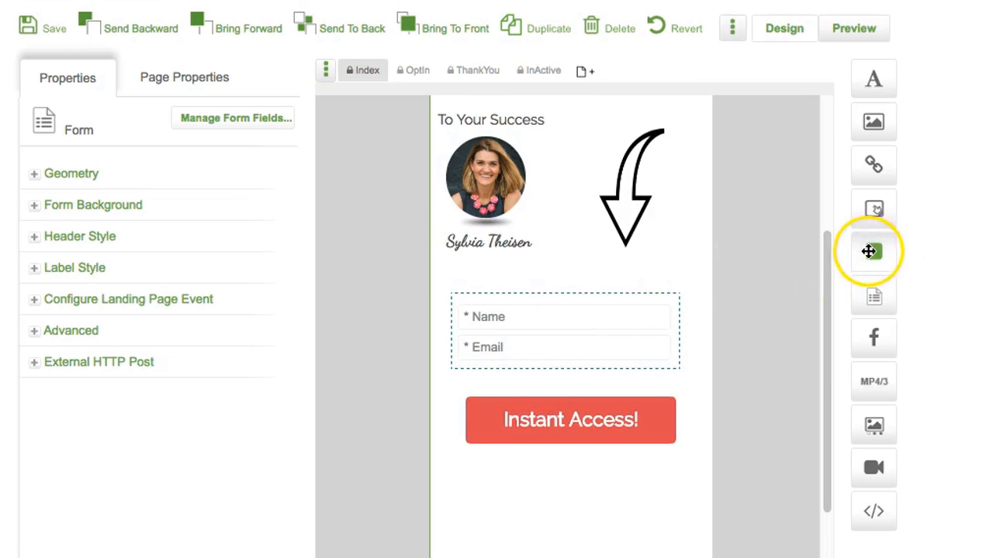
Step: Add a 320-wide spacer below the signature and make it taller around the form
drag(875, 251, 460, 284)
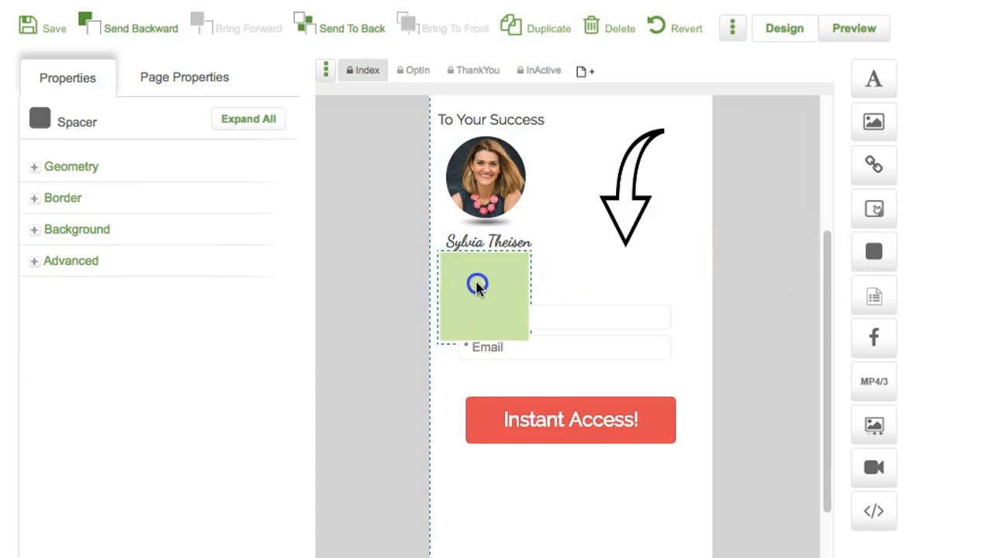
click(38, 172)
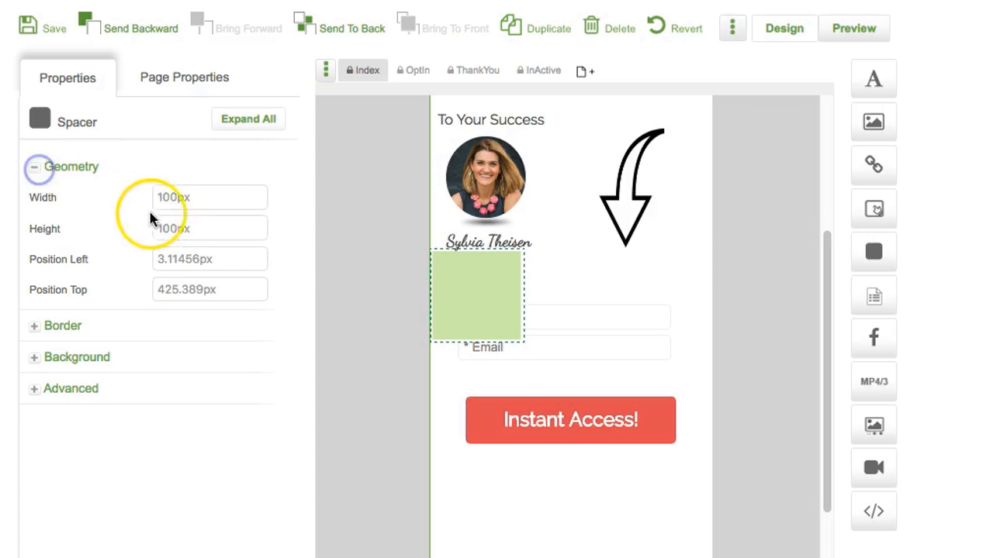
drag(177, 197, 126, 197)
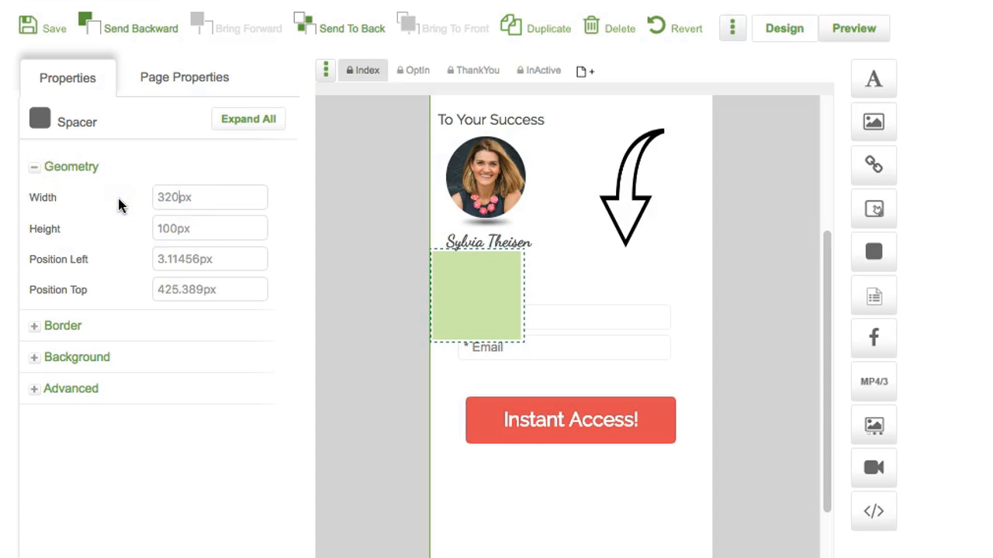
text(320)
click(201, 259)
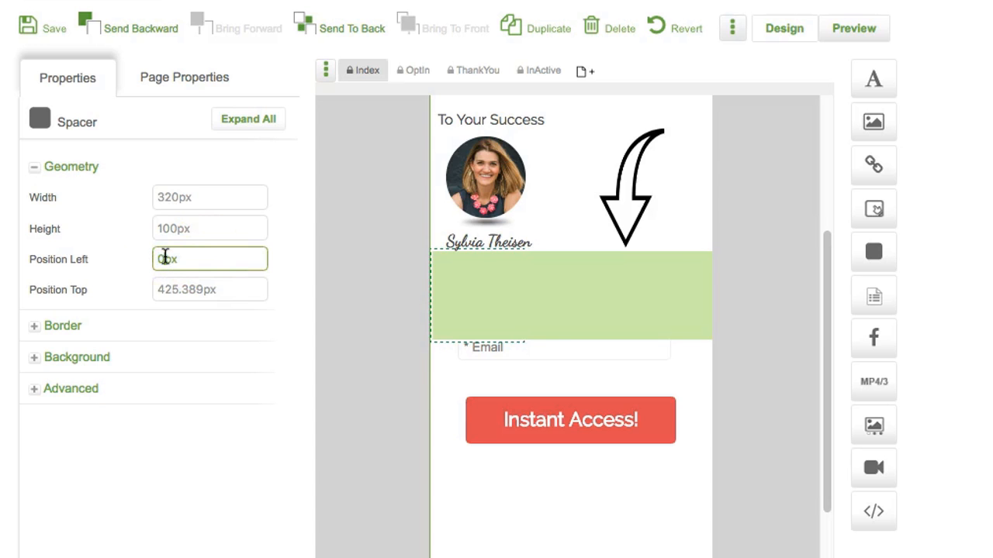
drag(570, 339, 568, 346)
drag(569, 346, 559, 382)
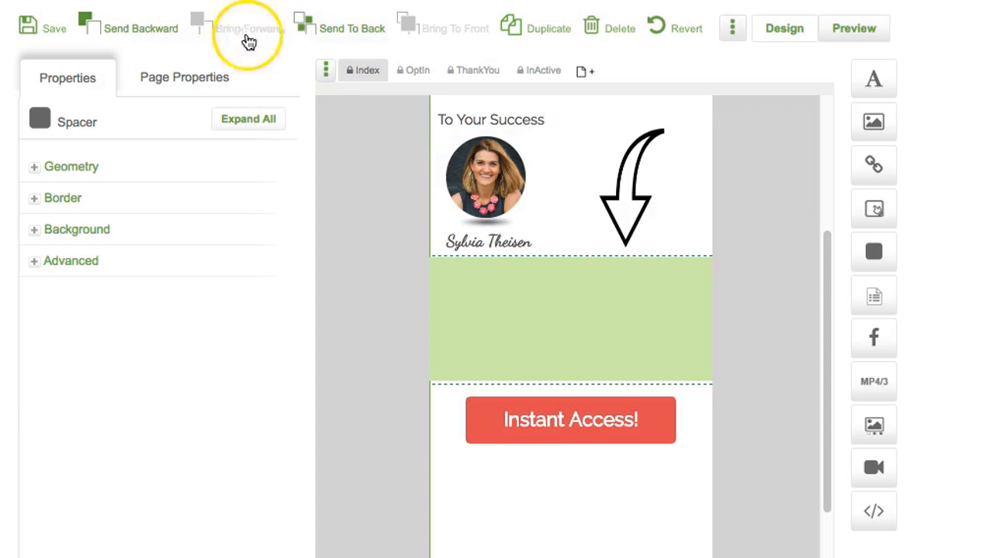
Step: Send the spacer behind the form, colour it orange #F68C3D, and add a text element on it
click(356, 33)
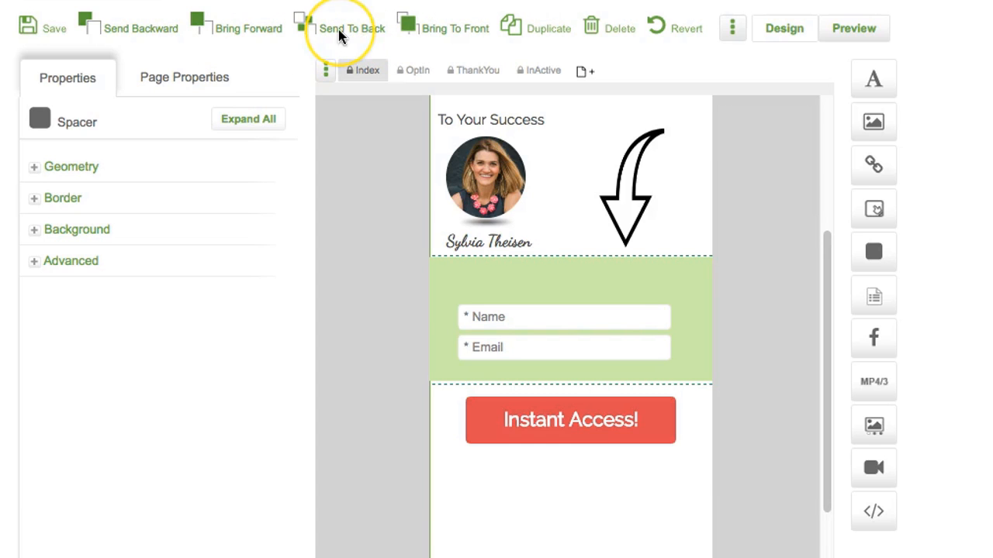
click(33, 230)
click(213, 262)
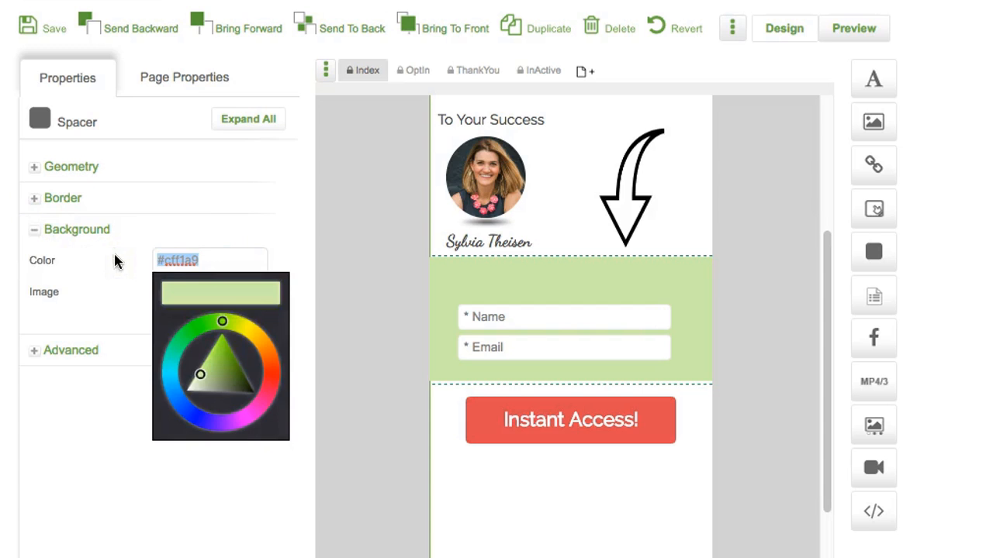
text(#F68C3D)
click(280, 248)
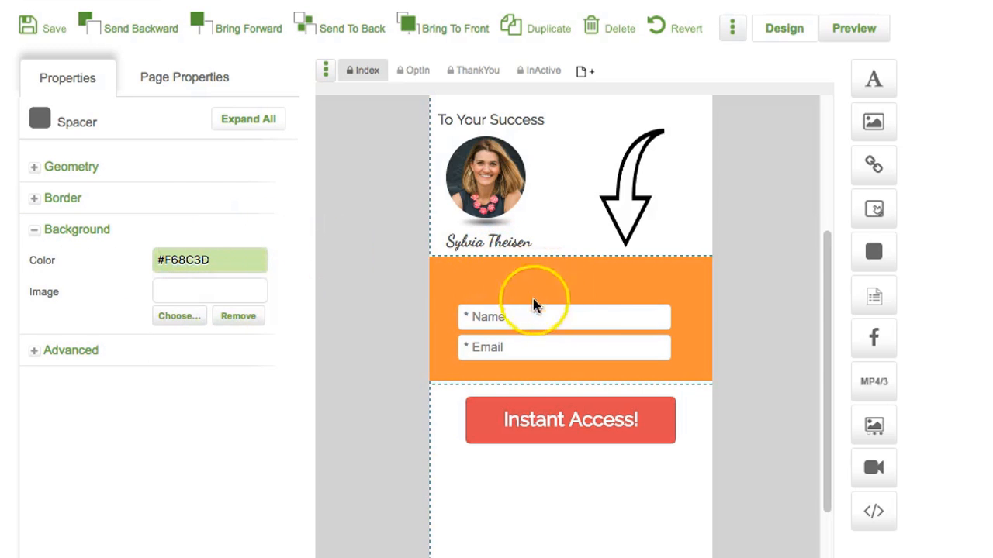
drag(862, 83, 516, 284)
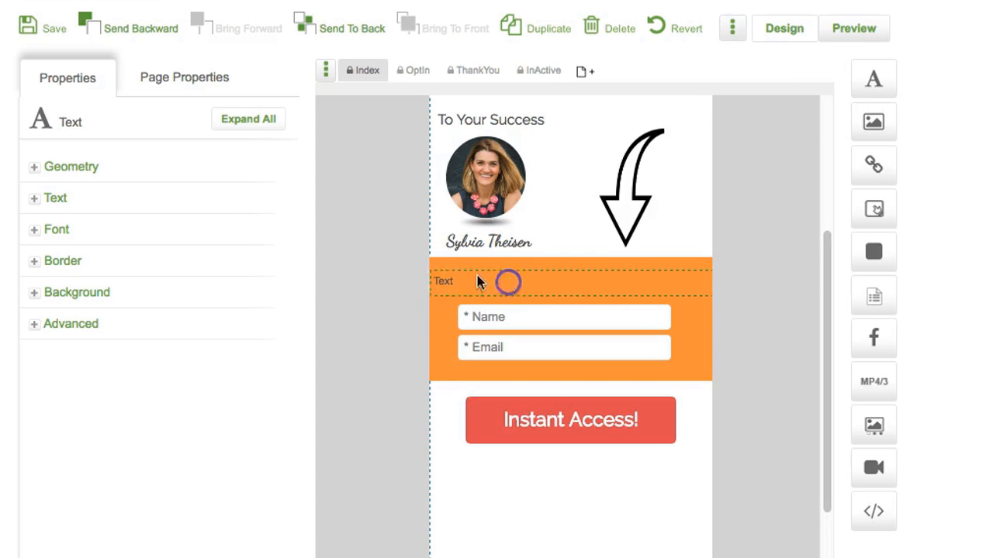
Step: Set the text's left position to 0px, type 'Please Complete this Form', and centre it
click(37, 169)
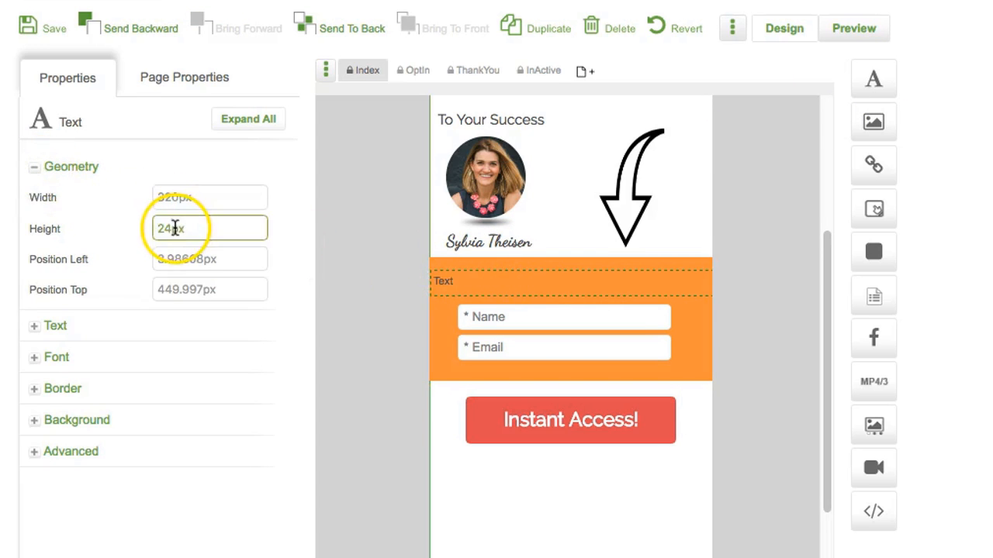
drag(204, 259, 101, 259)
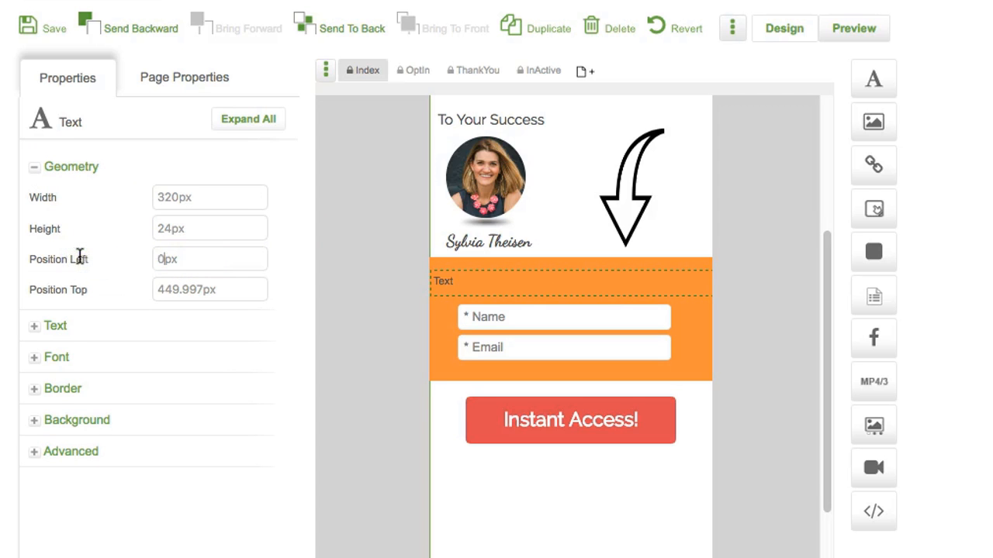
click(36, 326)
drag(59, 462, 2, 459)
text(Please Complete this Form)
triple_click(142, 468)
scroll(142, 468, down, 3)
click(36, 476)
click(201, 510)
click(197, 514)
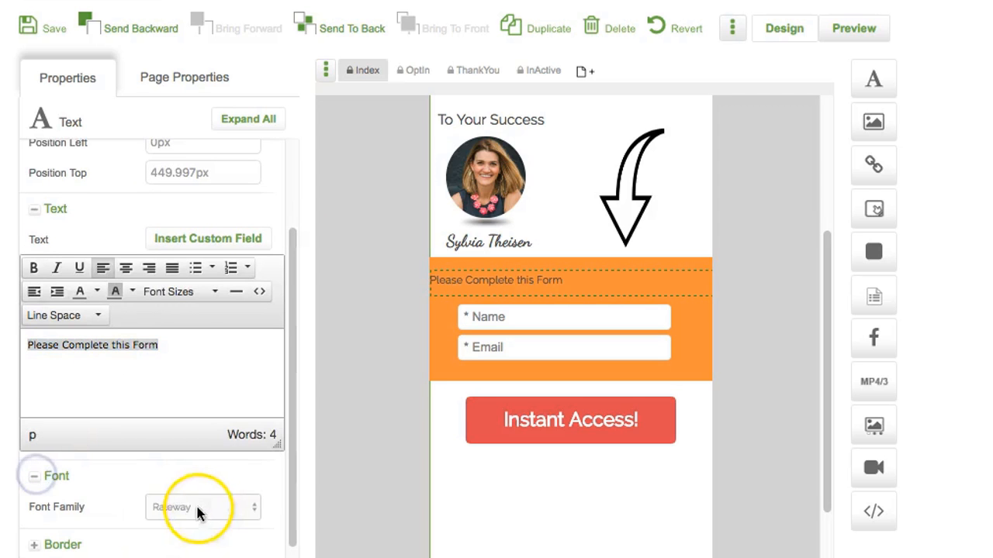
click(126, 267)
click(178, 400)
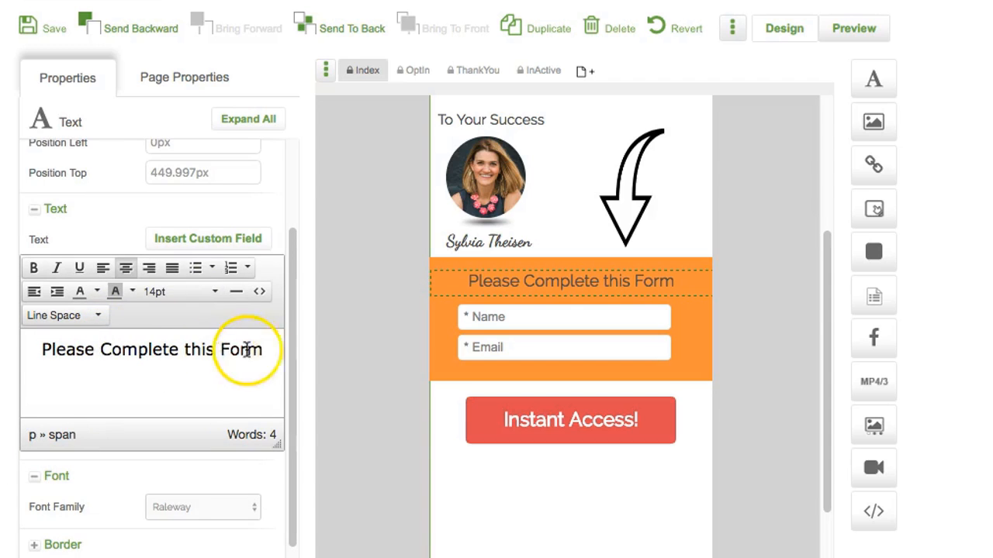
Step: Colour the heading light f0f0f0, lower the Instant Access button slightly, and add an image element
drag(268, 349, 33, 350)
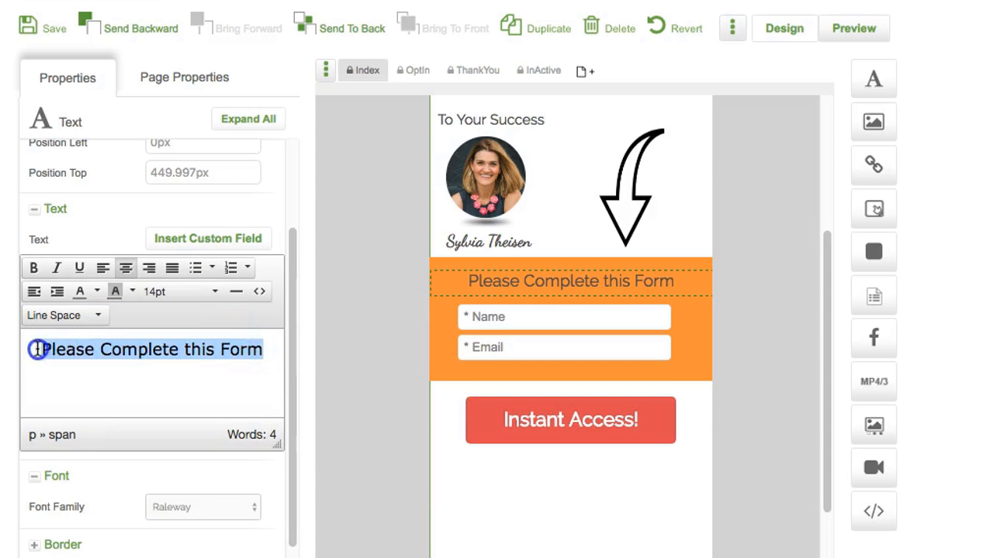
click(97, 291)
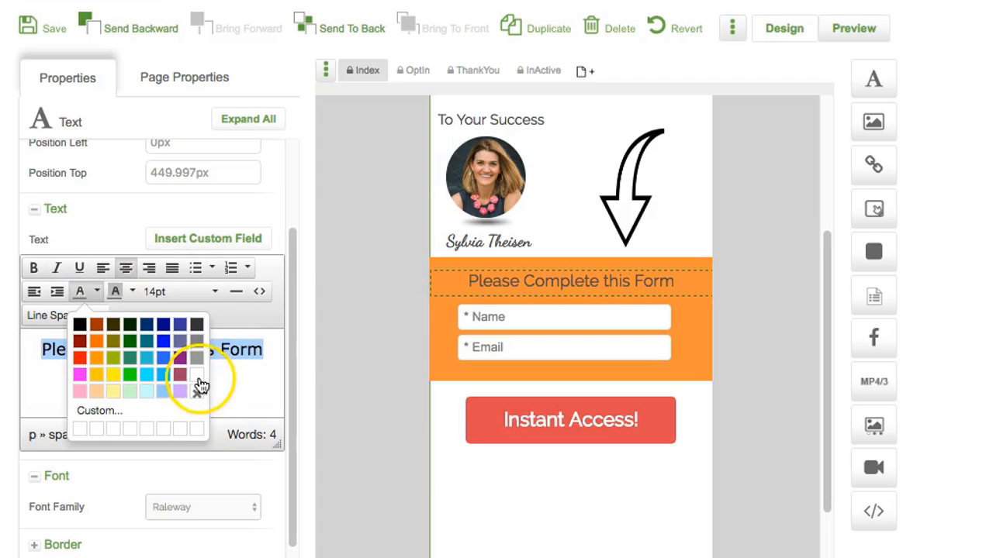
click(95, 411)
drag(605, 336, 530, 334)
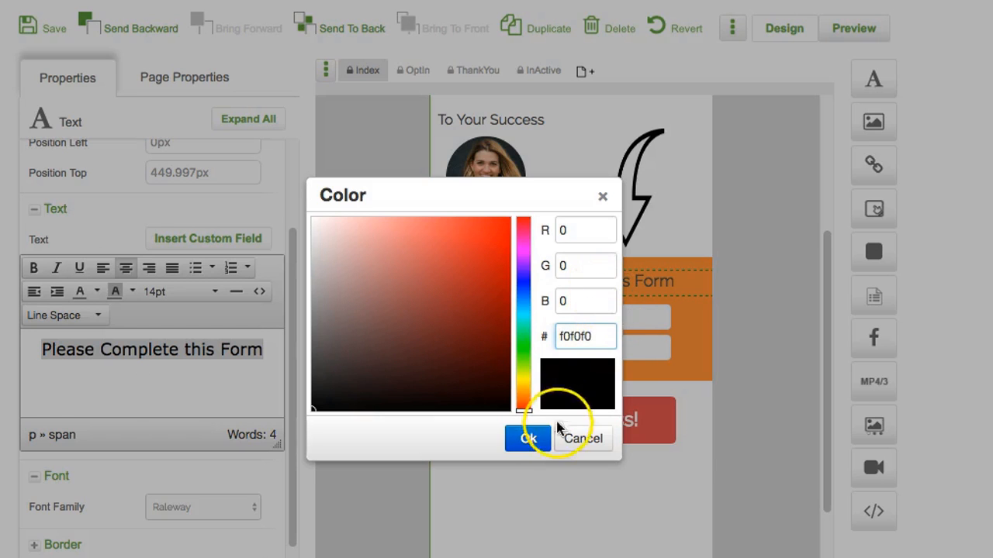
click(532, 438)
click(174, 375)
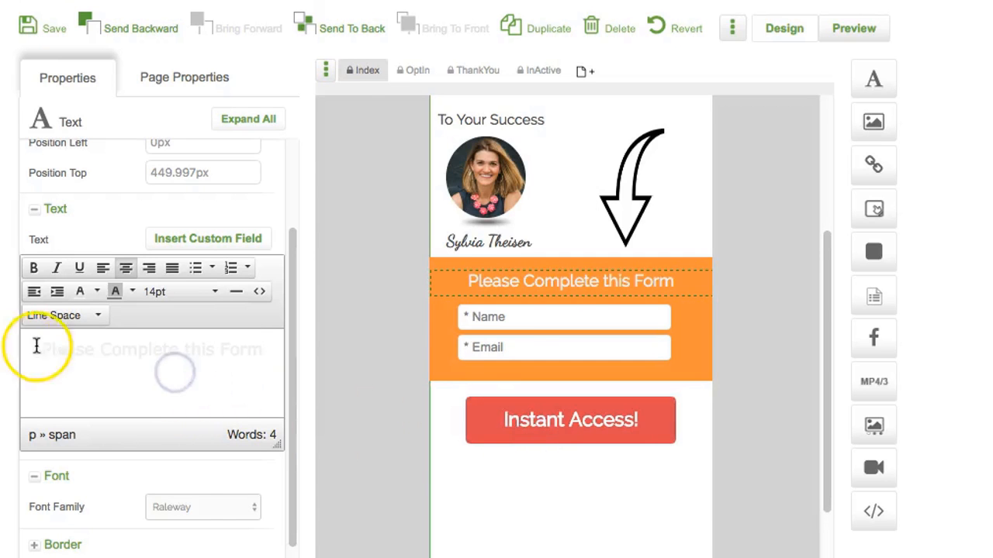
drag(44, 350, 262, 350)
click(203, 400)
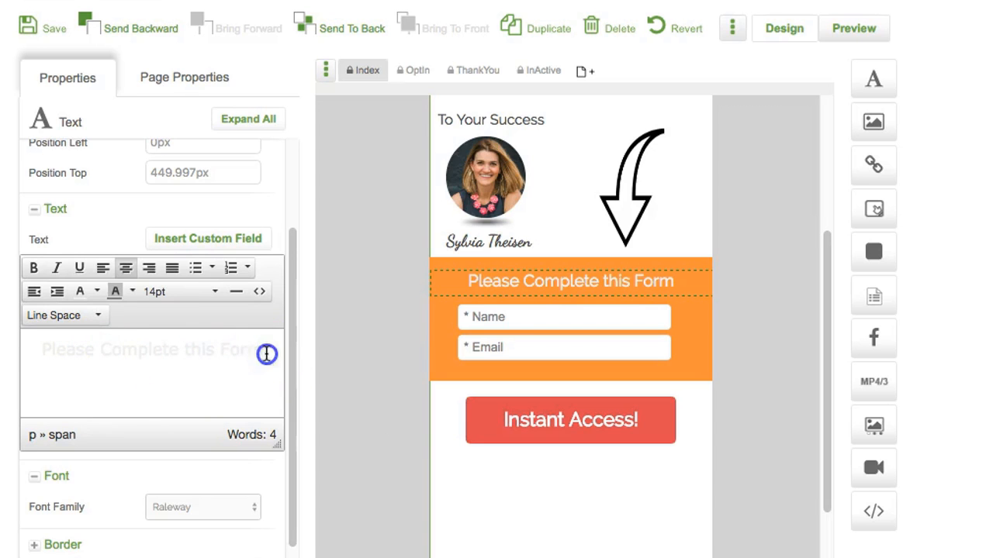
drag(264, 366, 11, 346)
click(96, 390)
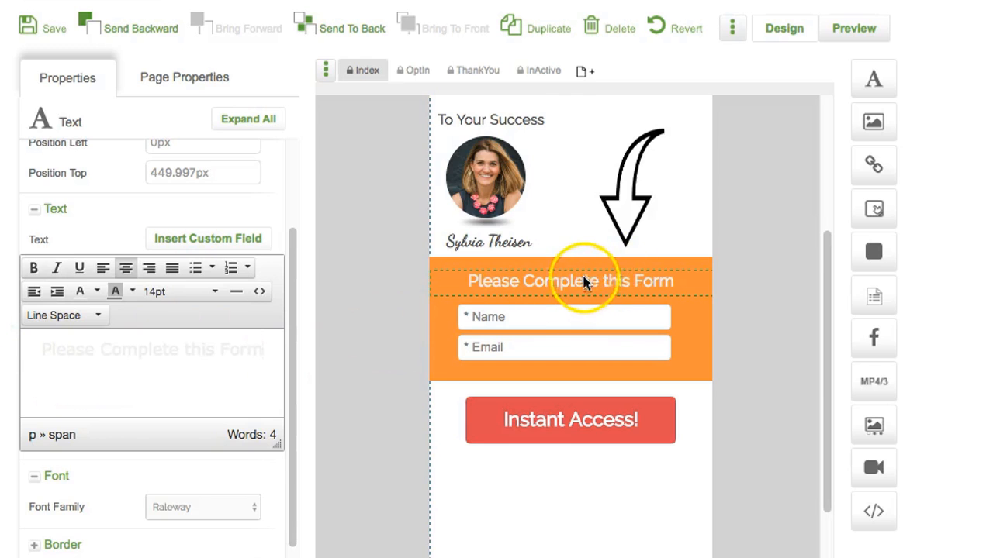
drag(567, 427, 567, 437)
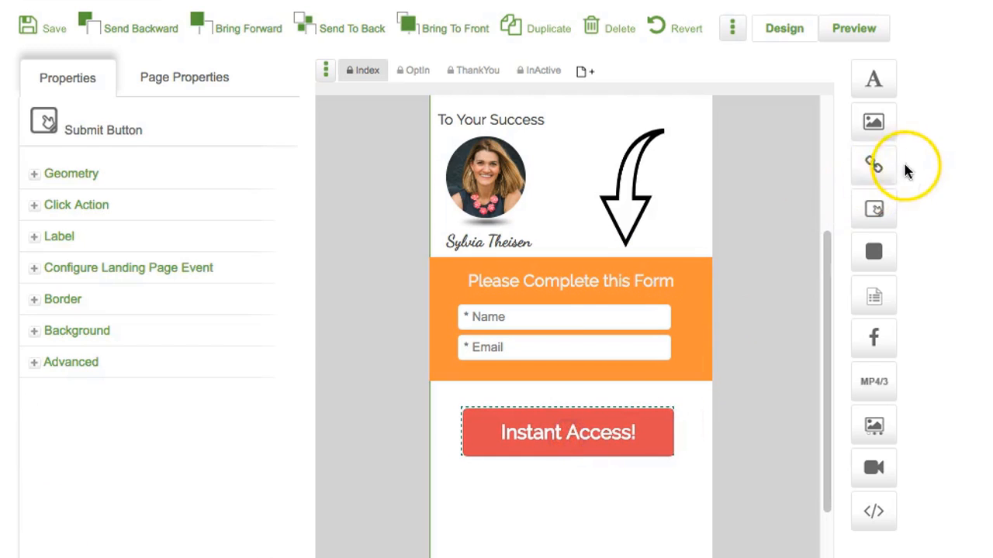
drag(884, 127, 519, 464)
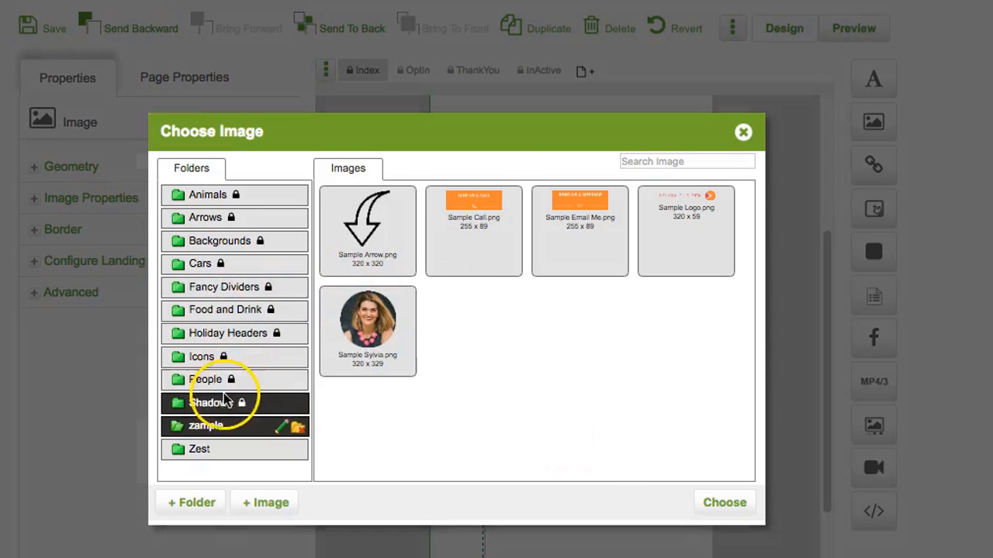
Step: Insert bottom shadow.png, stretch it under the Instant Access button, and send it to back
click(225, 401)
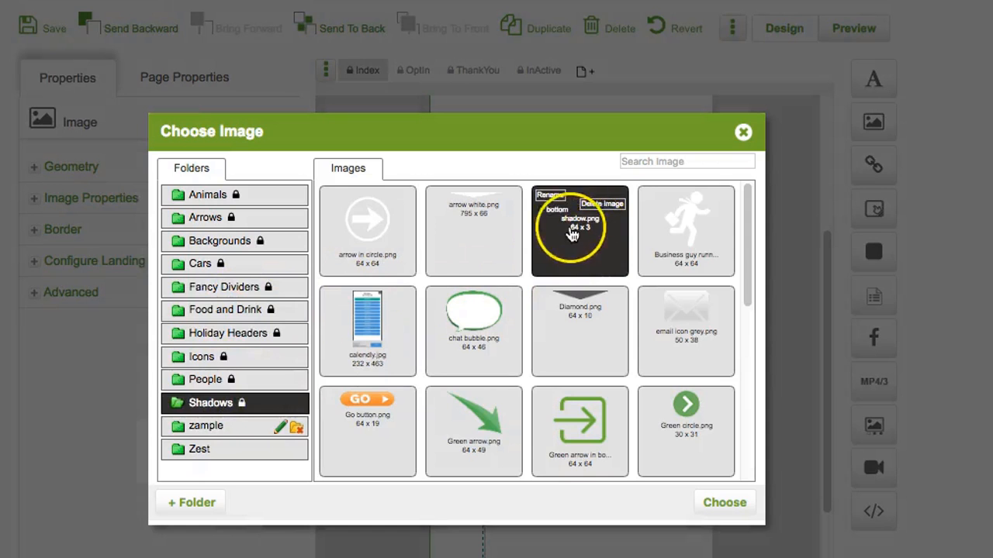
scroll(573, 237, up, 2)
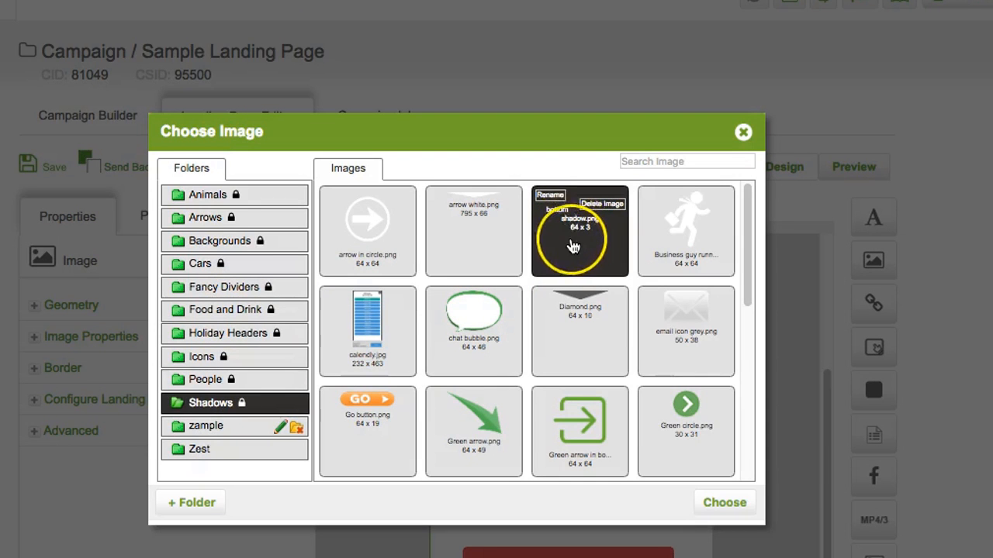
click(572, 247)
click(725, 503)
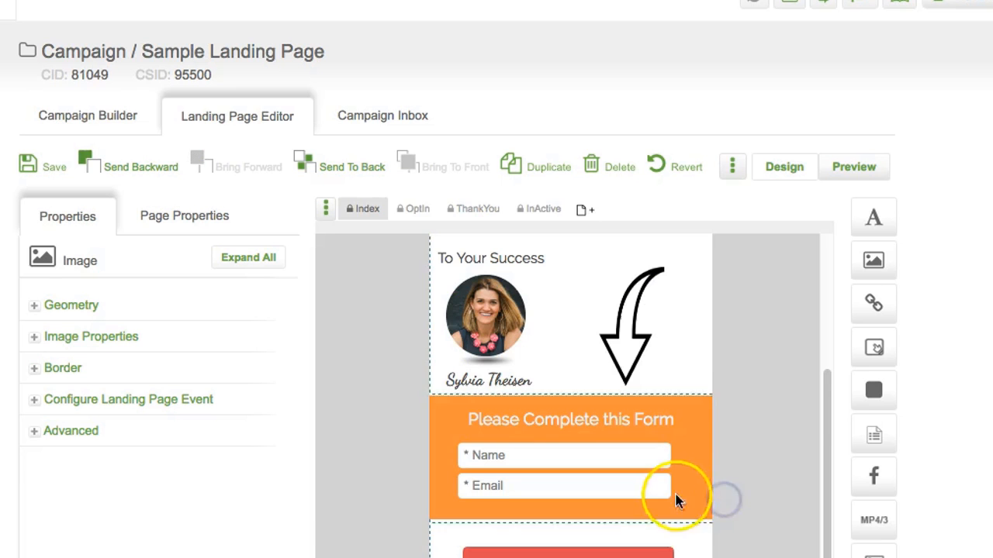
scroll(671, 499, down, 5)
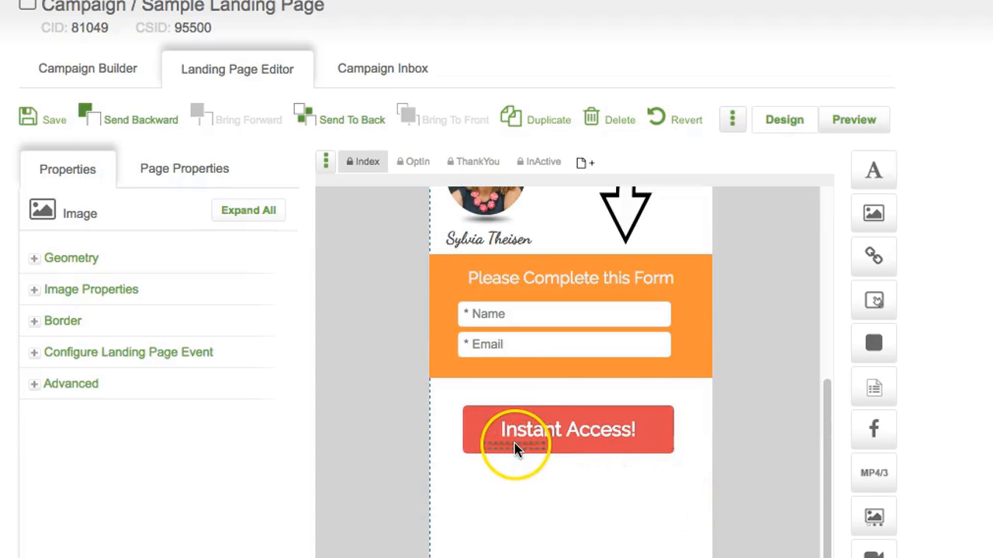
drag(514, 446, 498, 479)
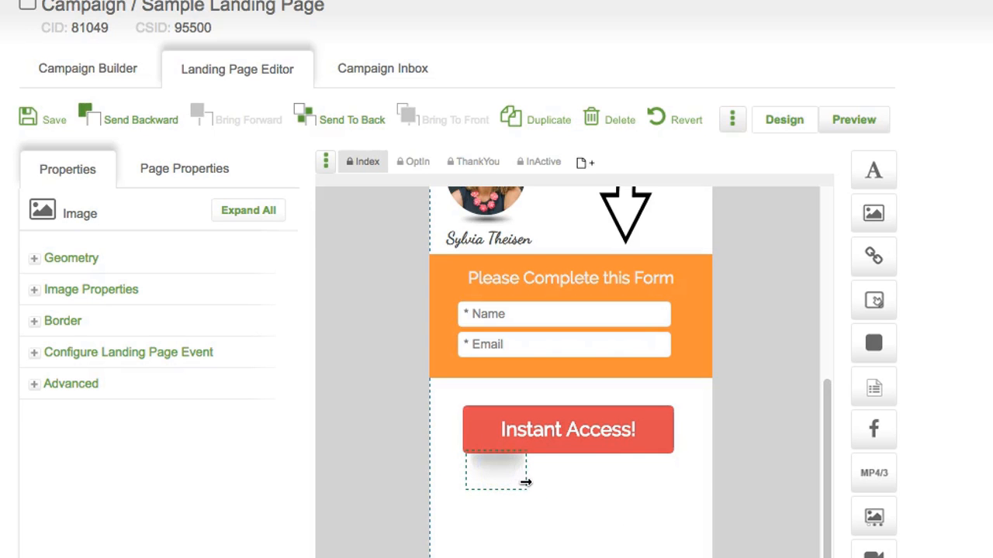
drag(524, 487, 665, 479)
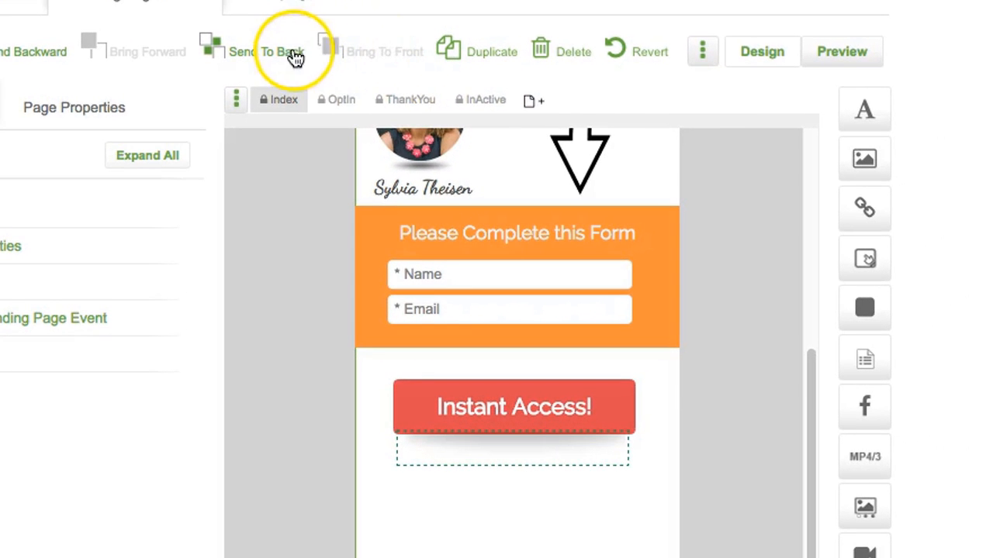
click(289, 59)
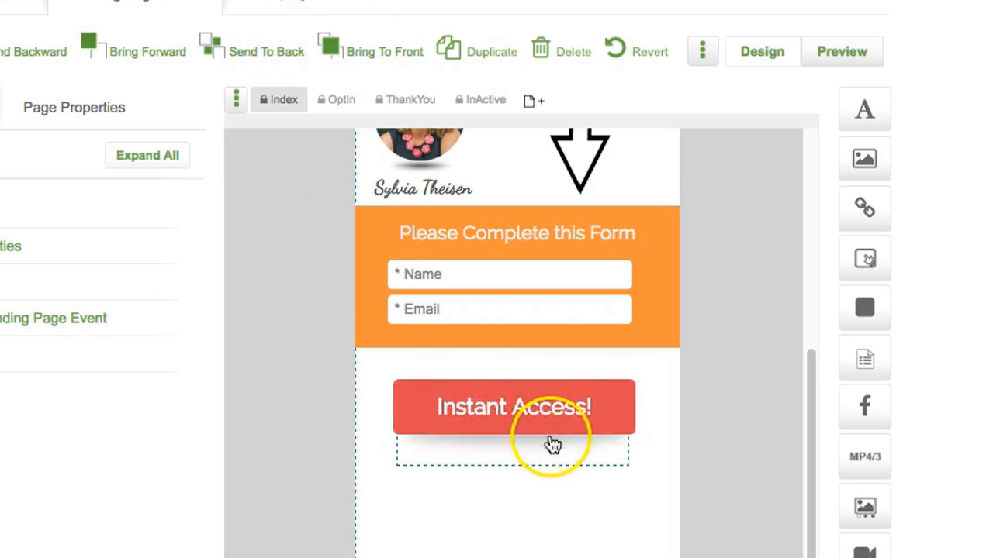
click(648, 417)
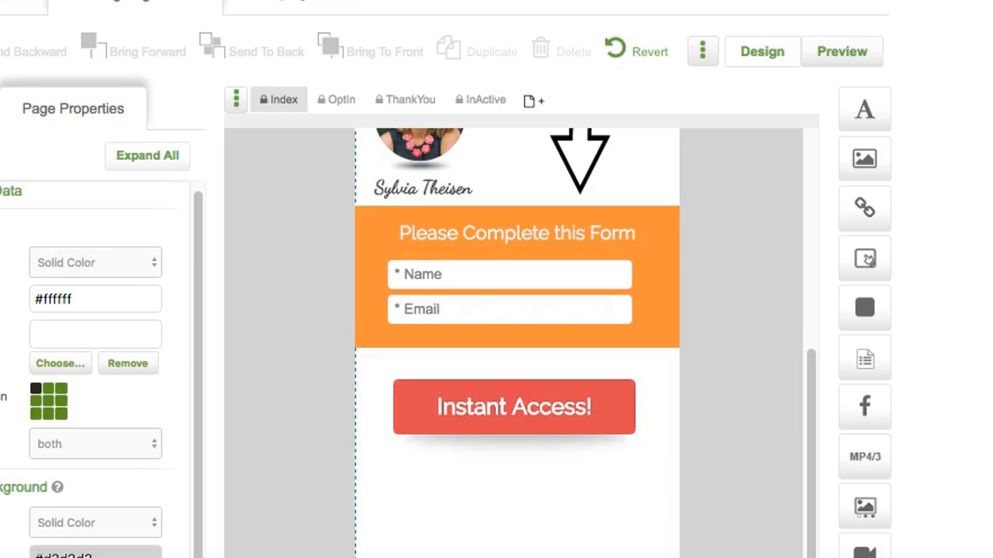
Step: Drop a Spacer at the bottom of the page and set its width to 320px
click(613, 557)
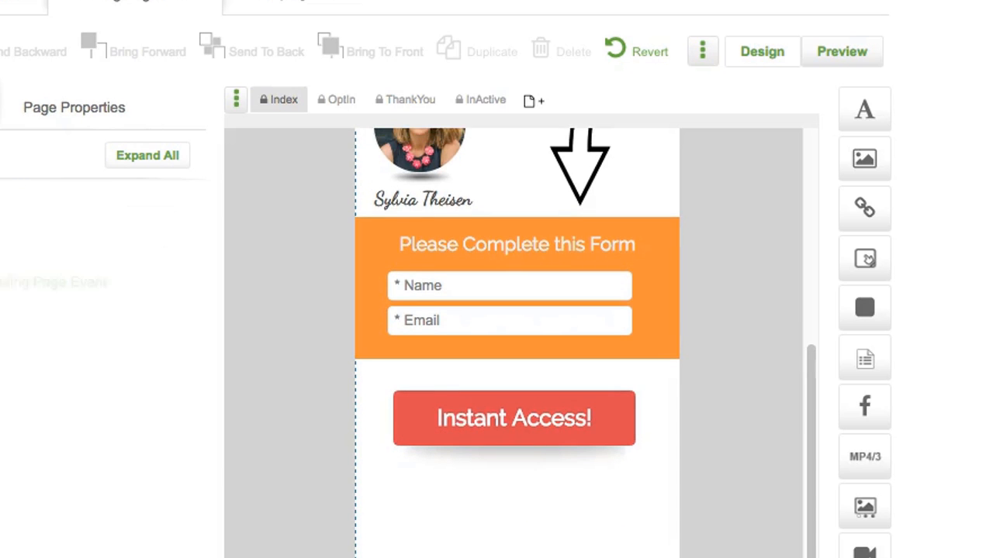
click(506, 556)
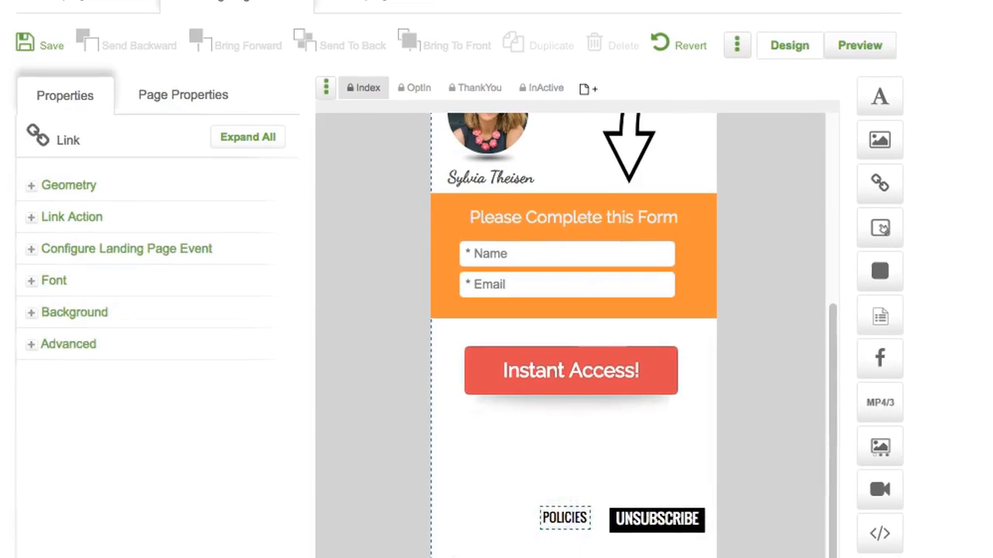
drag(879, 271, 470, 507)
click(59, 182)
click(204, 211)
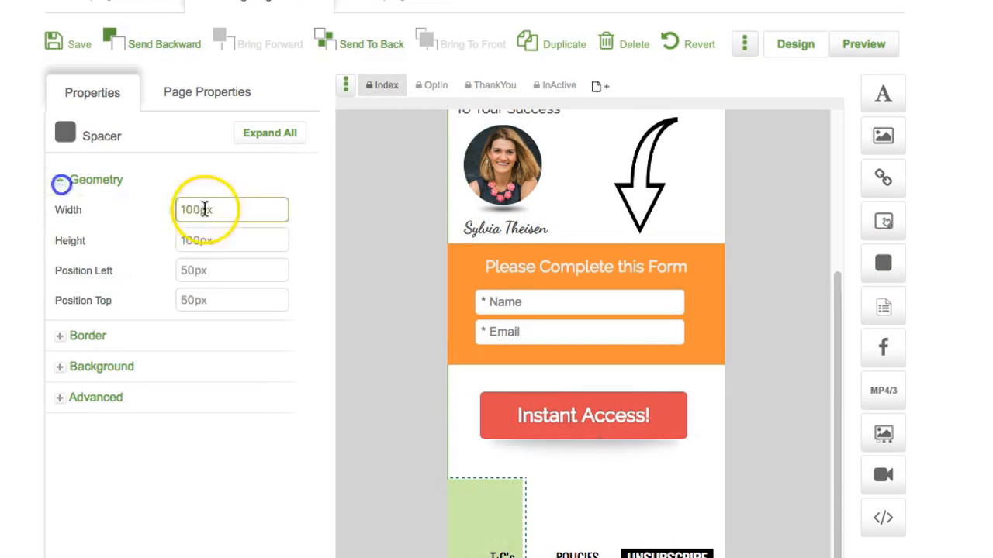
text(320)
click(191, 270)
click(522, 537)
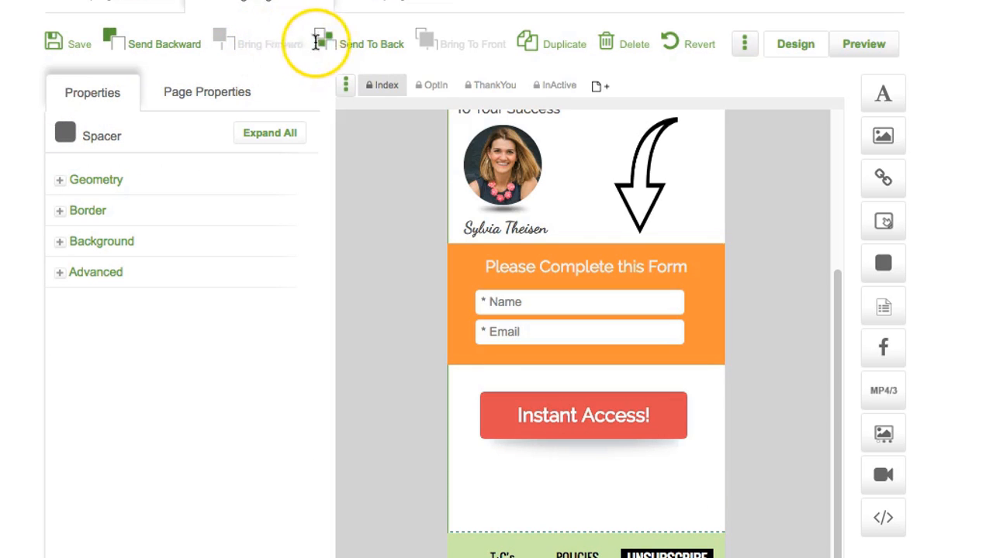
Step: Bring the spacer in front of the footer links and give it a grey #a9a9a9 background
click(178, 48)
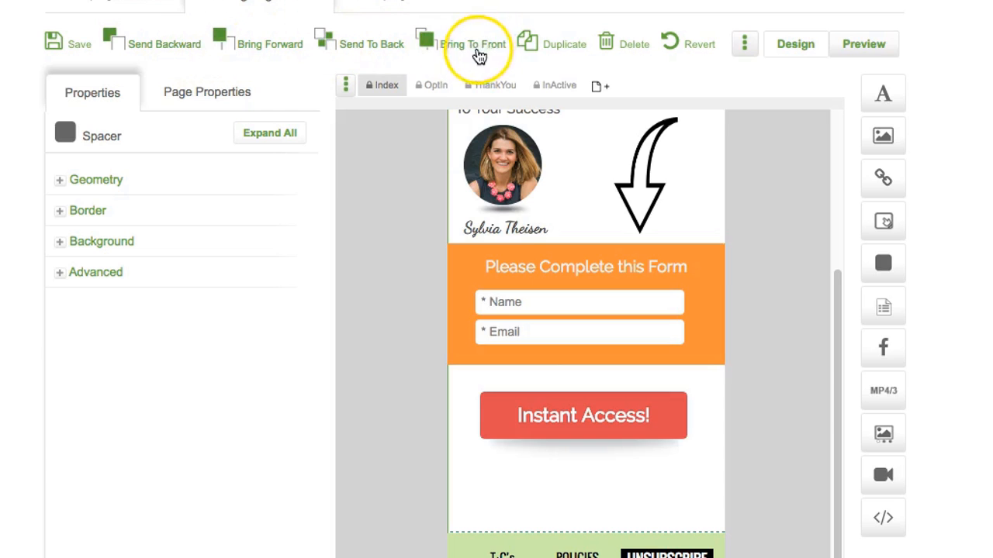
click(479, 52)
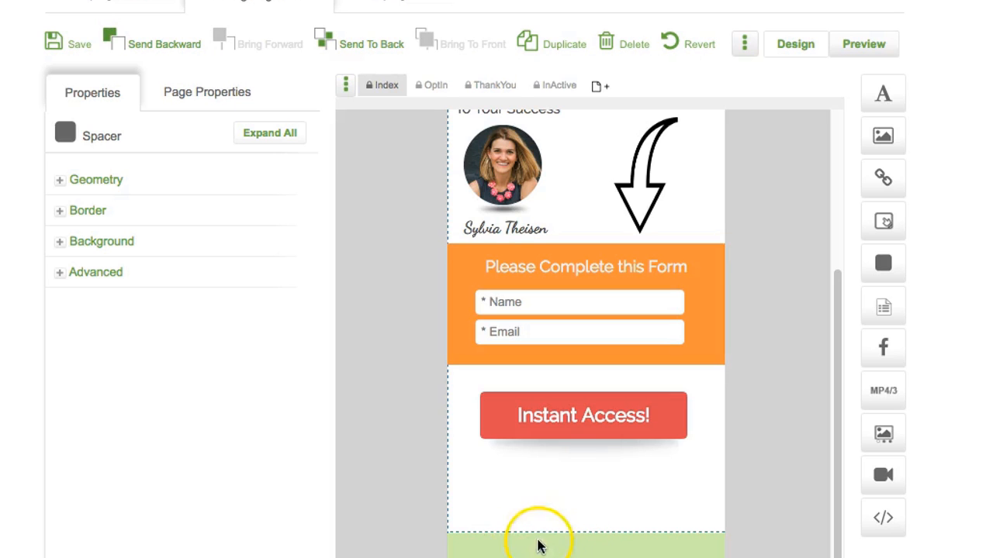
click(62, 244)
drag(225, 271, 146, 265)
text(#a9a9a9)
click(313, 263)
Step: Add a text element above the grey spacer, bring it to the front and edit its placeholder
drag(481, 550, 488, 518)
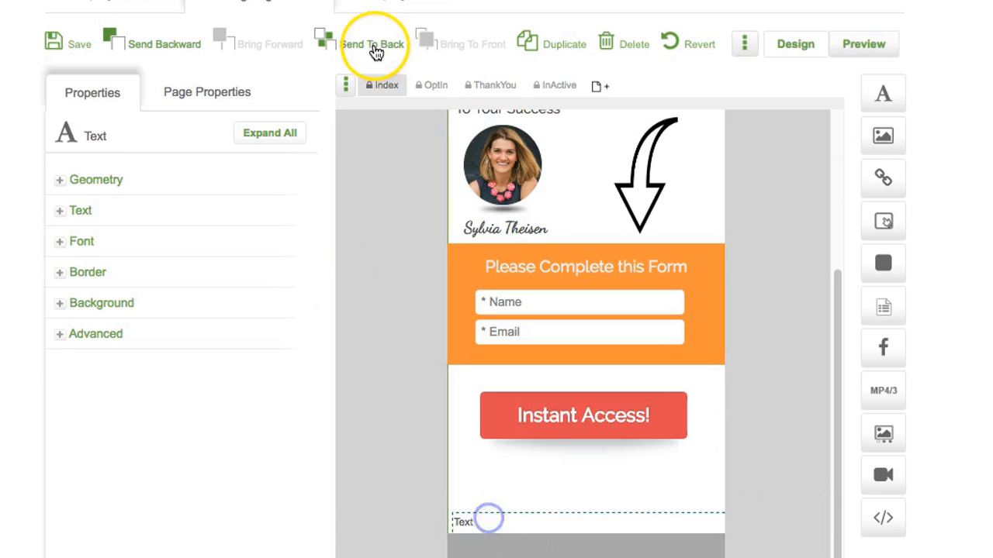
click(376, 51)
click(457, 45)
click(477, 552)
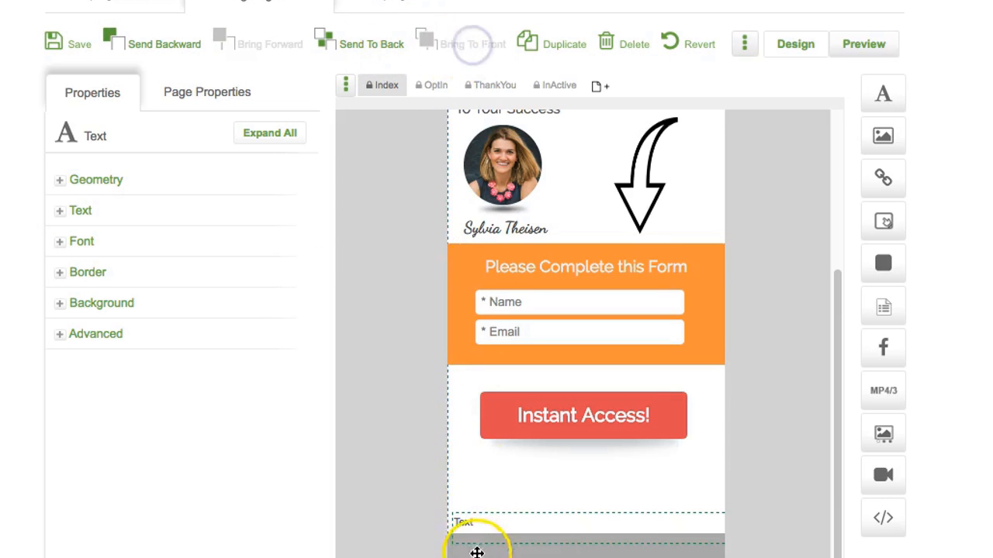
double_click(484, 525)
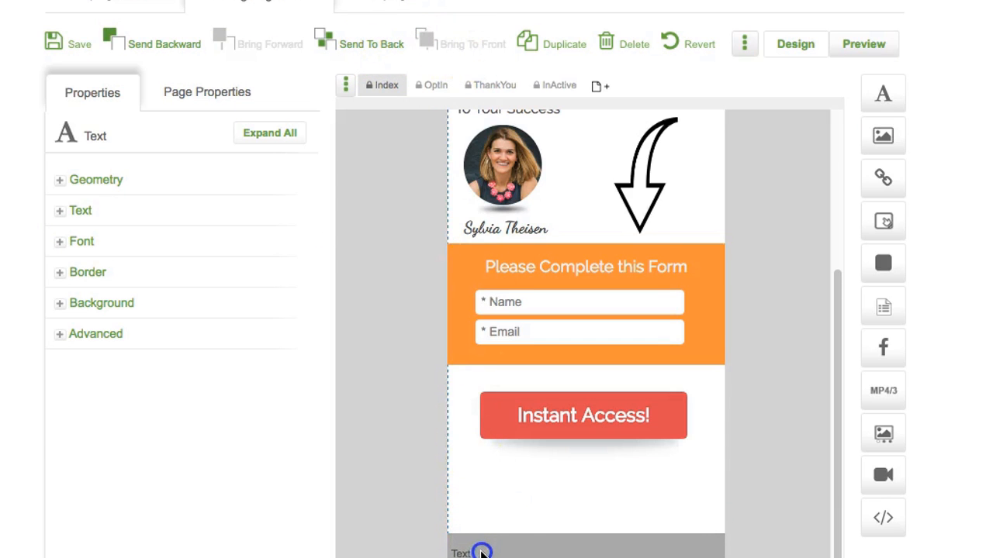
Step: Replace the placeholder with 'Mobile Experience Powered by' in white (#ffffff)
click(61, 215)
drag(85, 346, 1, 334)
text(Mobile Experience Powered by)
click(123, 292)
click(126, 408)
drag(613, 257, 527, 248)
text(ffffff)
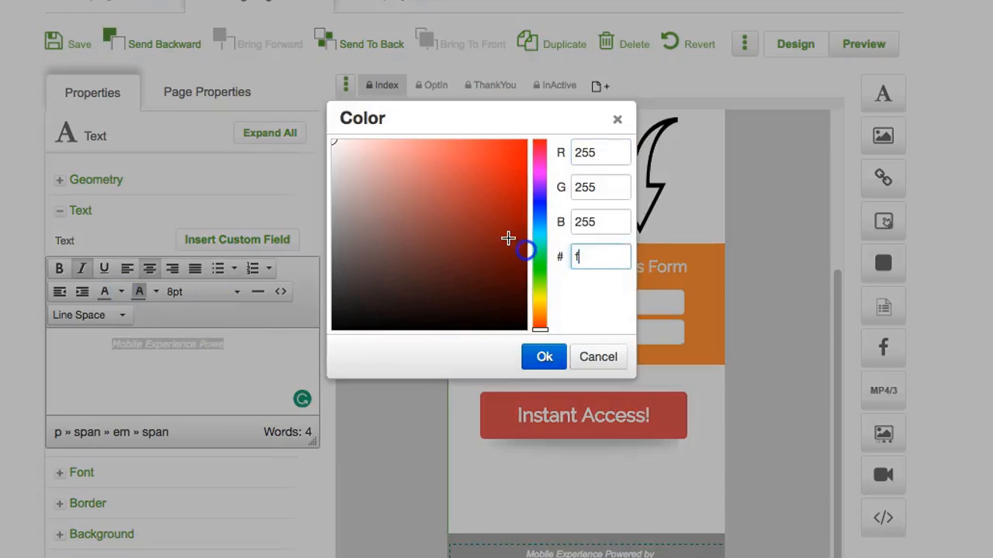
click(546, 354)
click(528, 543)
click(795, 472)
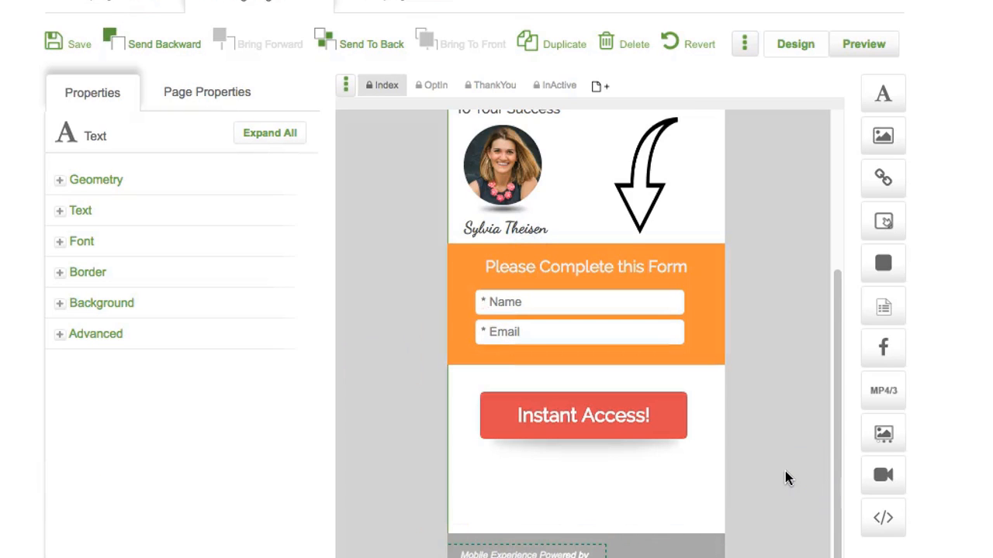
Step: Add the mobit logo image in front of the footer, at the right of the text
click(676, 556)
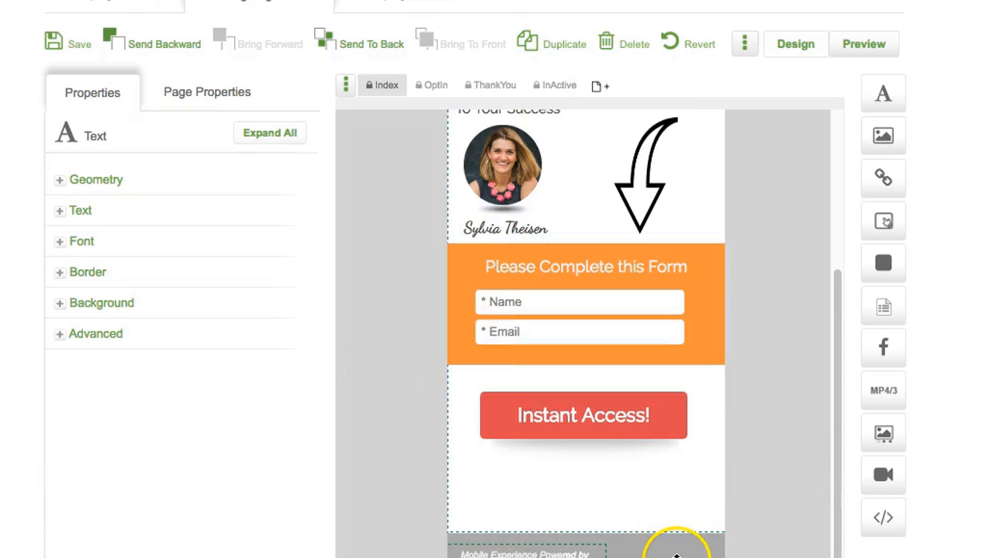
drag(883, 136, 636, 541)
click(734, 412)
click(474, 42)
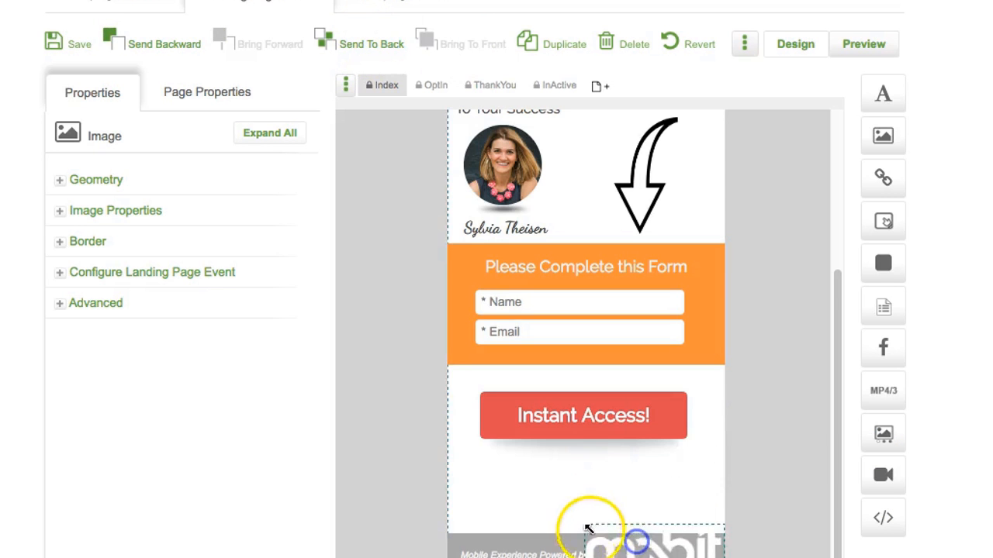
scroll(781, 448, up, 3)
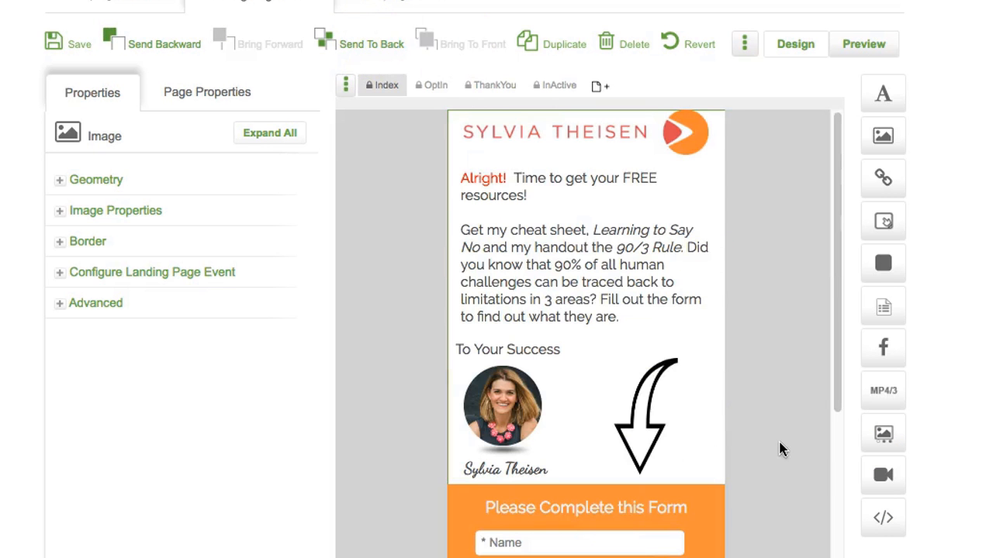
scroll(781, 448, down, 3)
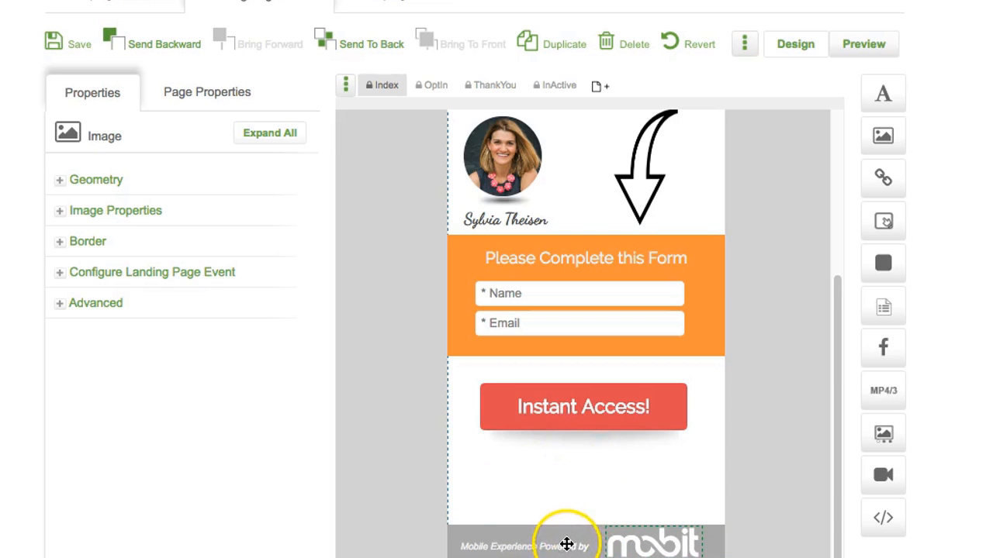
drag(643, 547, 667, 527)
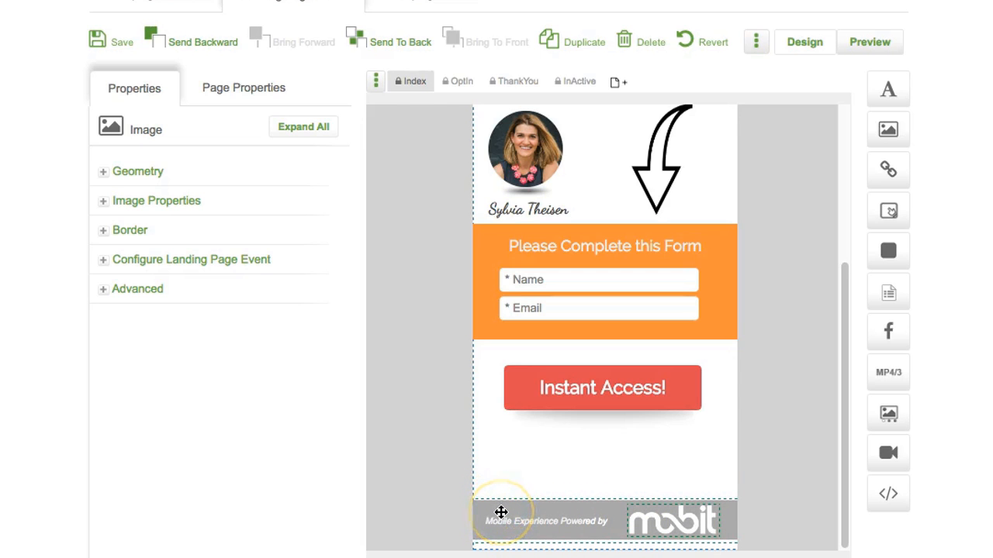
Step: Delete the UNSUBSCRIBE, T-C's and POLICIES links, then save and preview the page on a phone
click(492, 509)
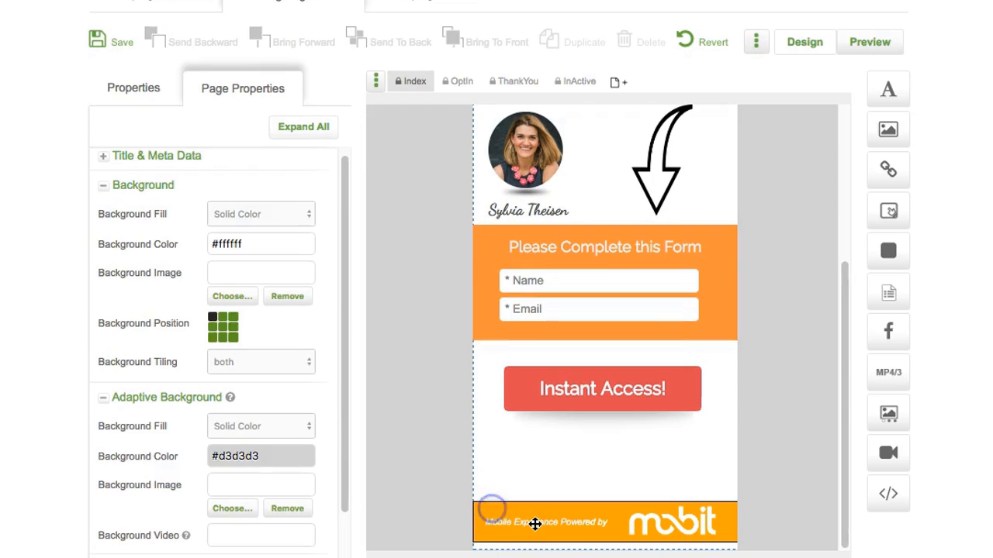
scroll(534, 527, up, 1)
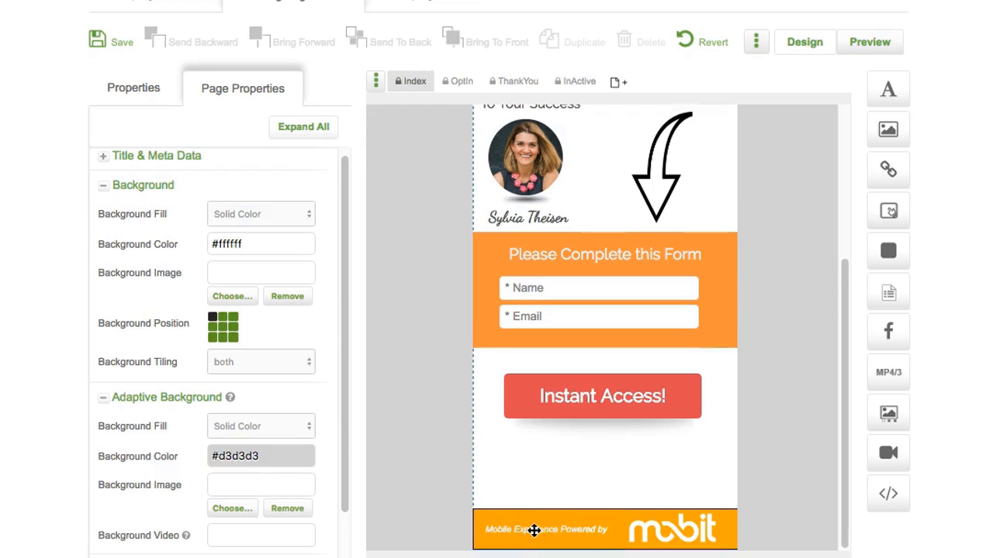
click(534, 531)
click(678, 539)
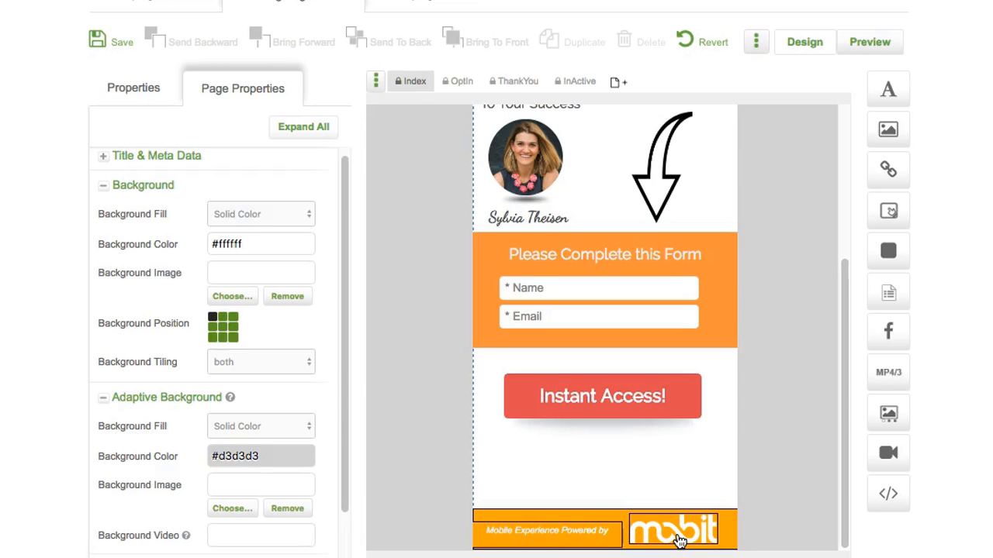
scroll(729, 535, down, 2)
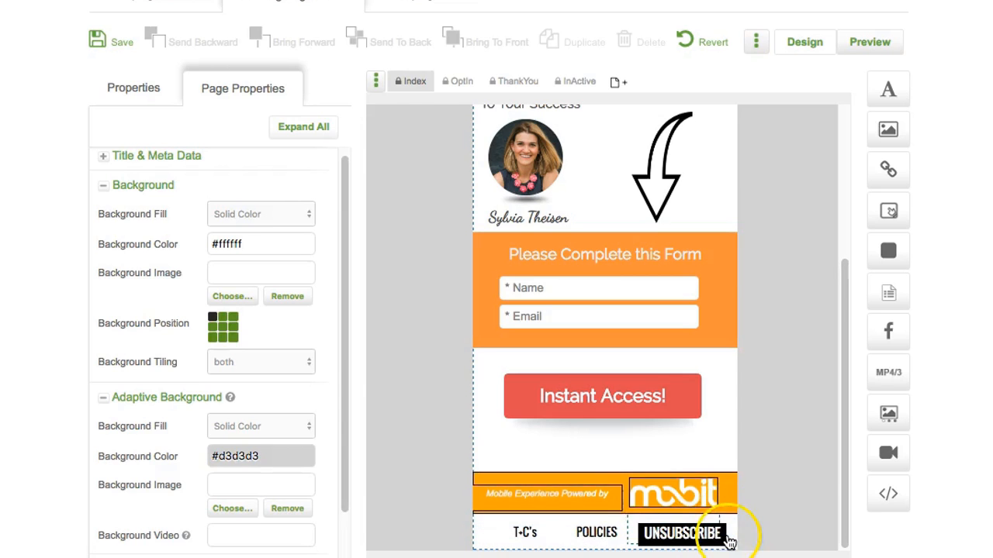
key(Down)
key(Down)
key(Down)
key(Down)
key(Down)
key(Down)
key(Down)
key(Down)
key(Down)
scroll(778, 541, down, 1)
click(689, 457)
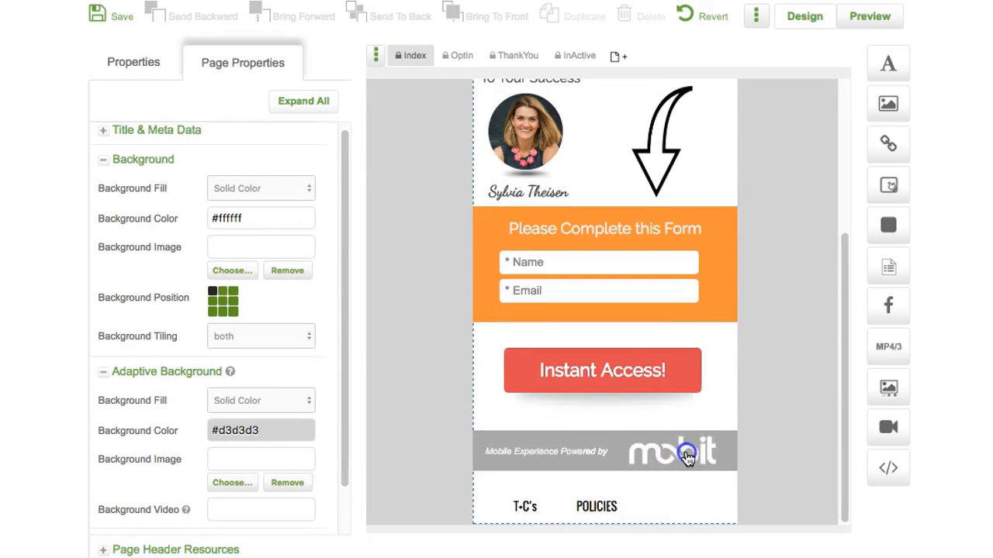
click(525, 501)
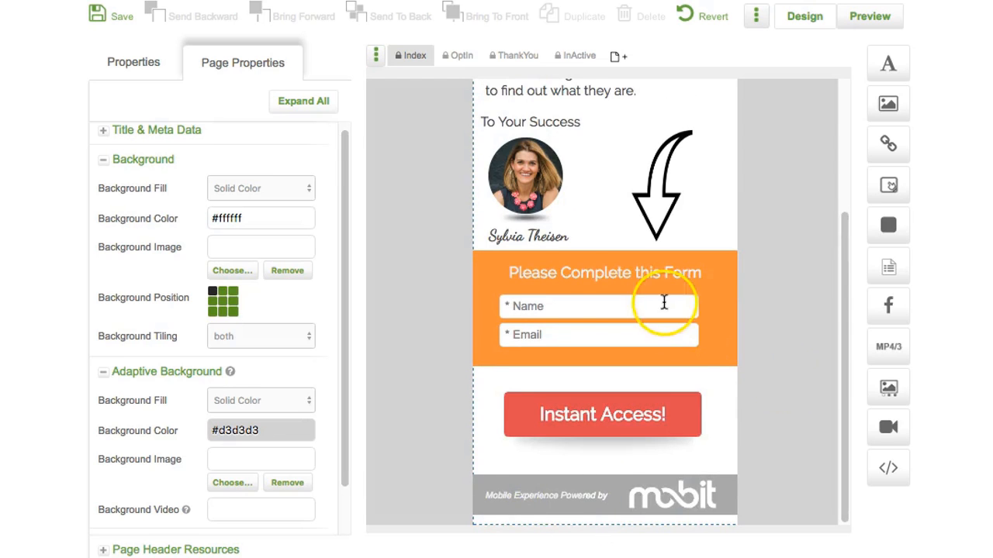
click(120, 25)
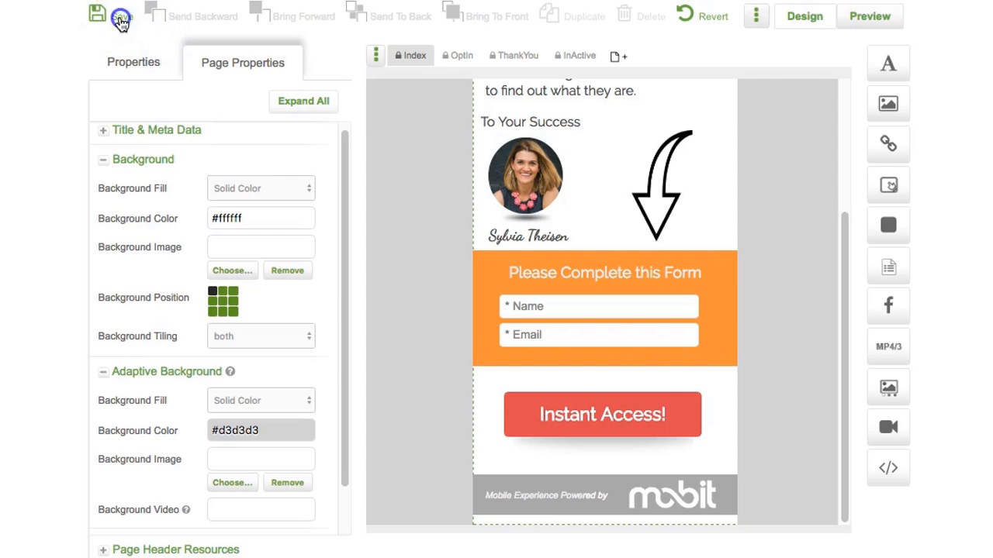
click(869, 16)
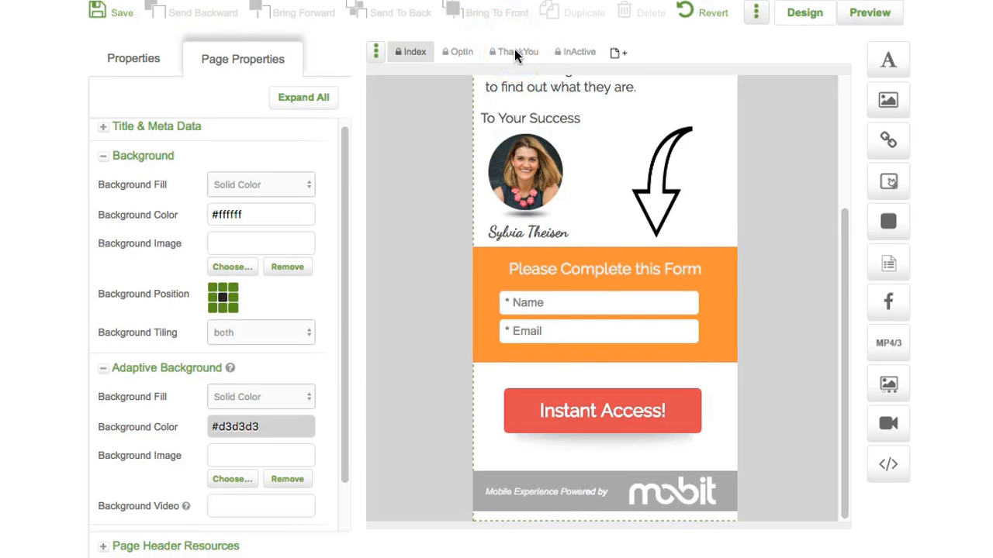
Step: Set the Index page title to MainLP and save the page
click(419, 53)
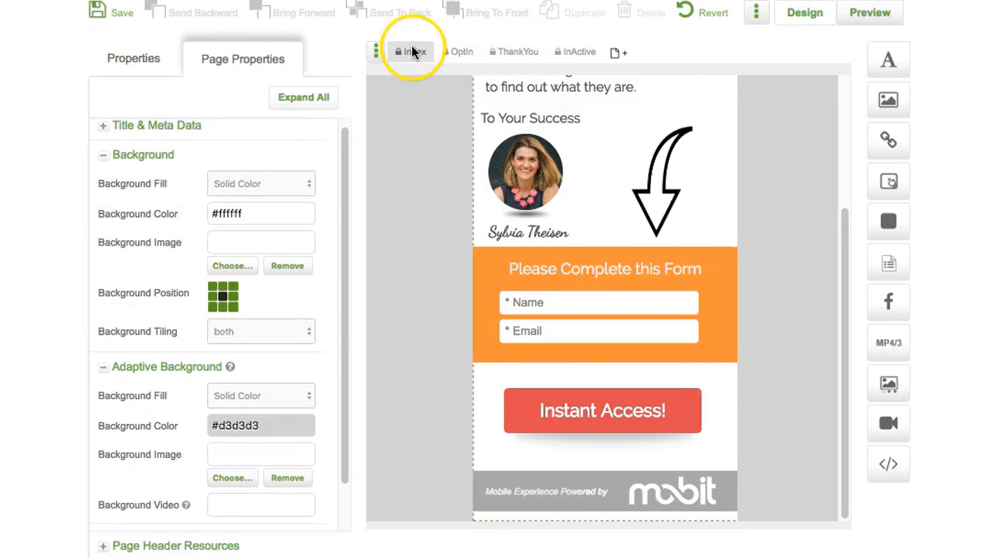
click(105, 129)
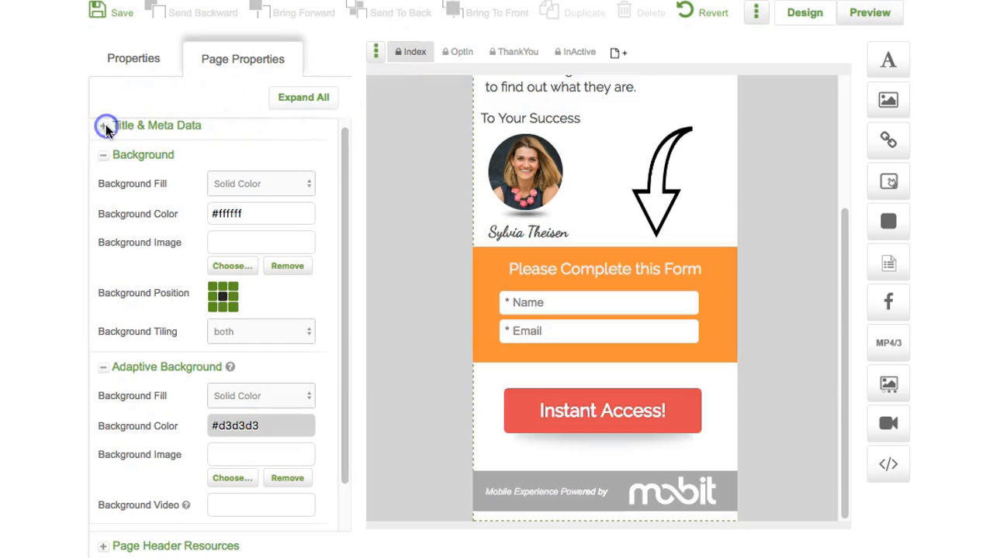
click(208, 153)
text(Main)
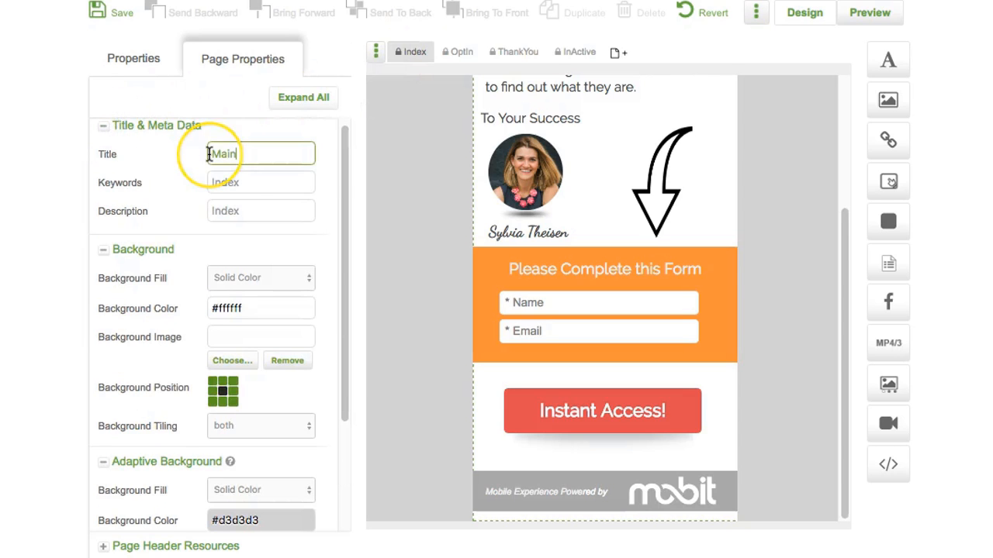
text(LP)
click(144, 77)
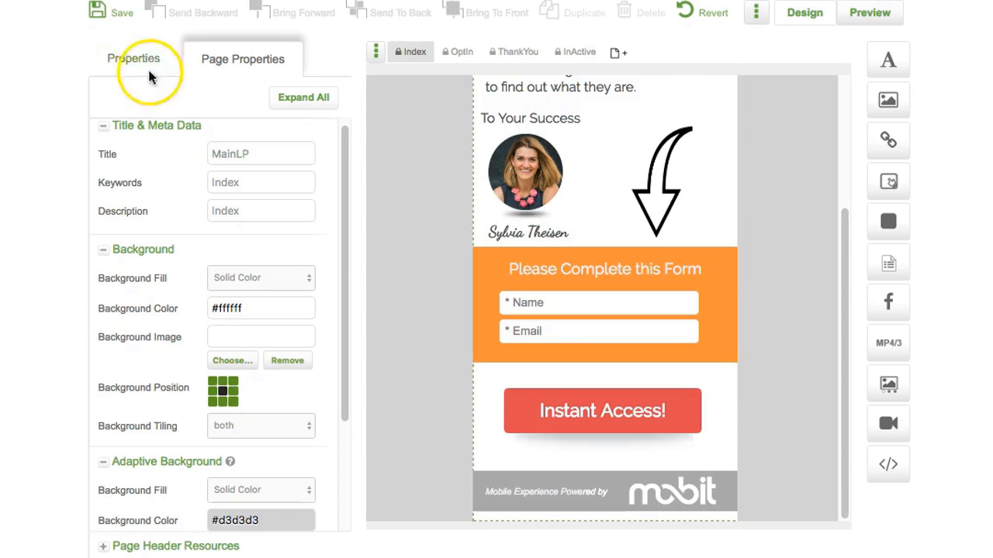
click(98, 12)
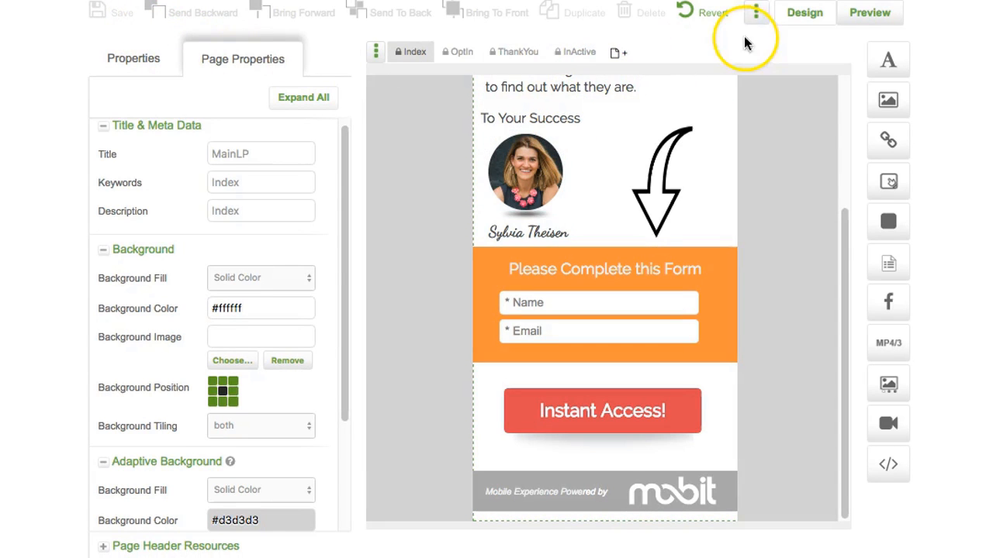
Step: Save the page to My Landing Pages and dismiss the success message
click(755, 12)
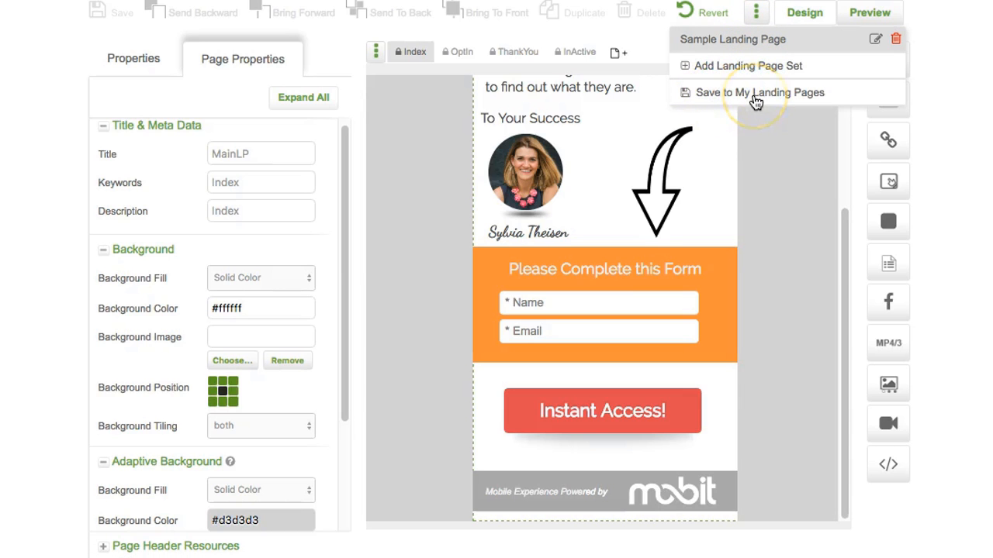
click(755, 95)
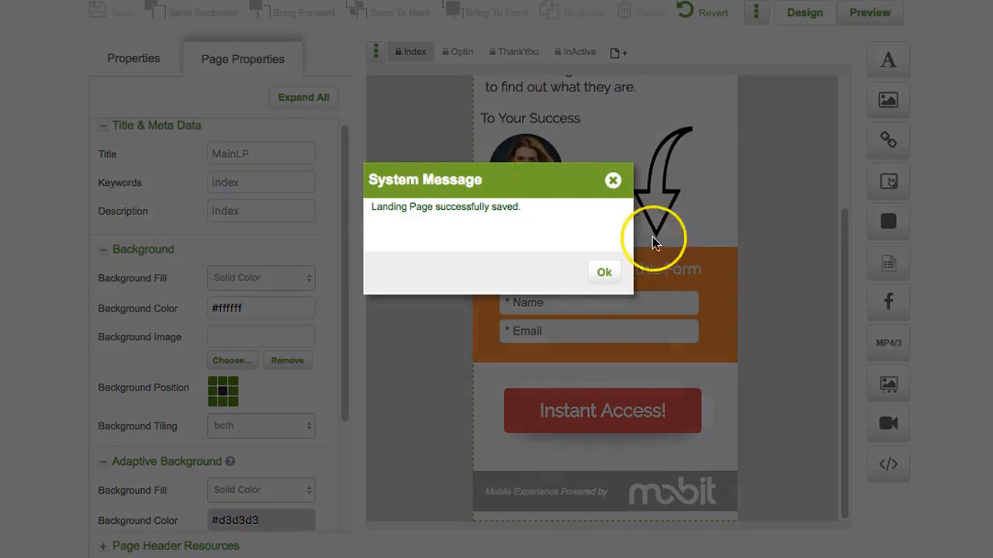
click(613, 273)
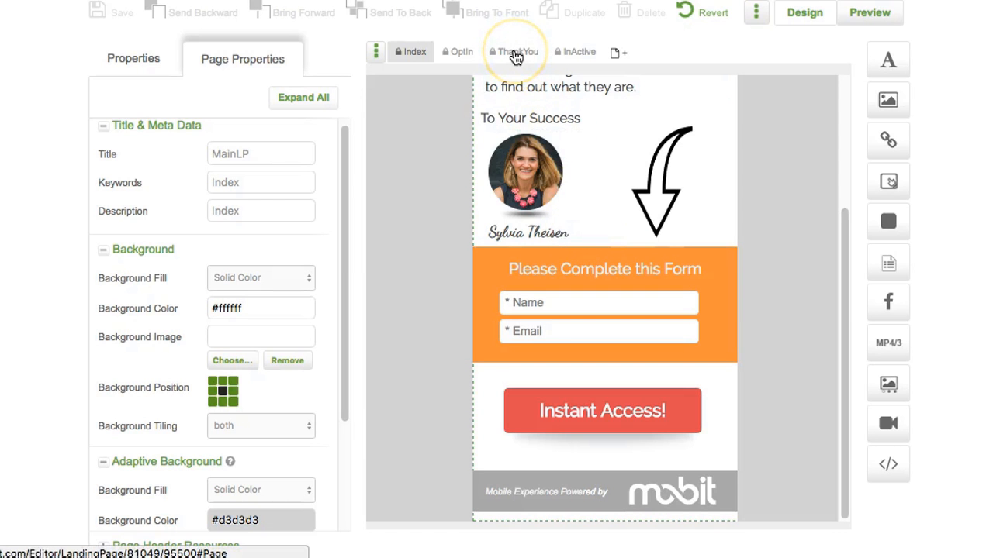
Step: On the ThankYou page, replace the contents with the saved Index #7312 landing page
click(516, 54)
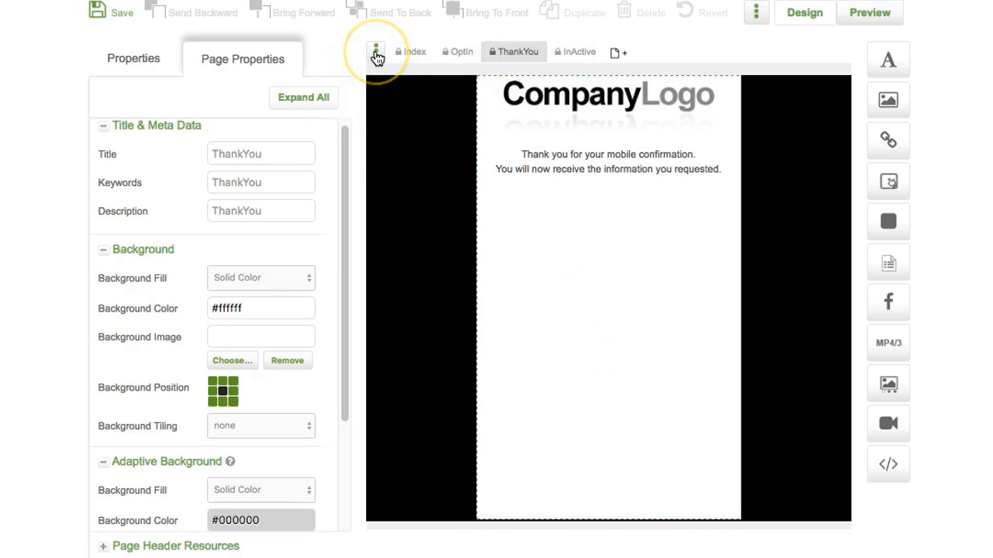
click(376, 54)
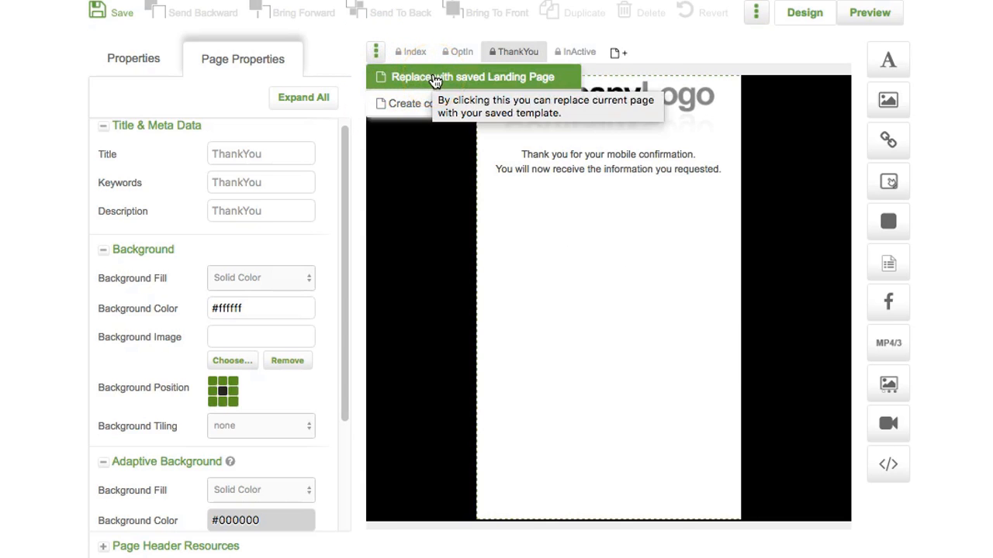
click(435, 77)
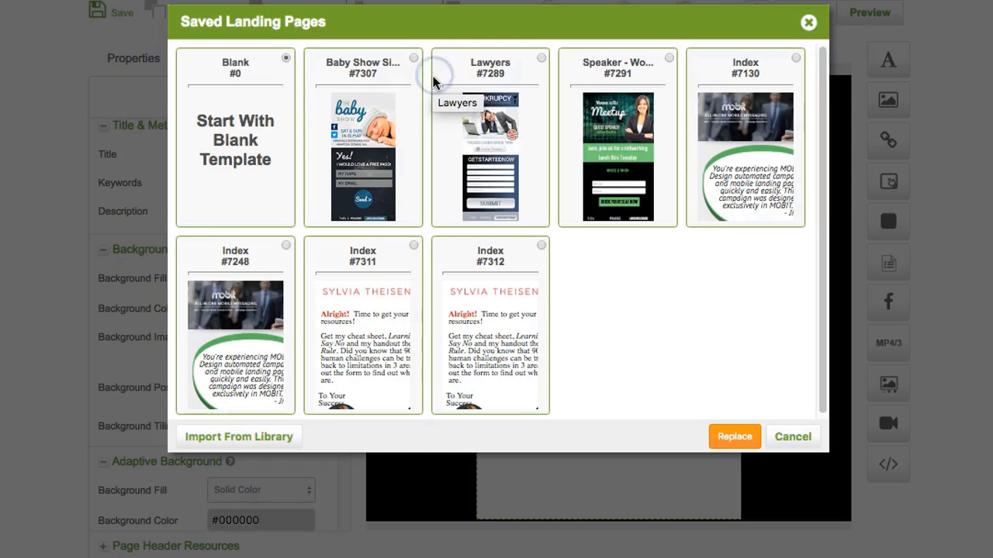
click(542, 246)
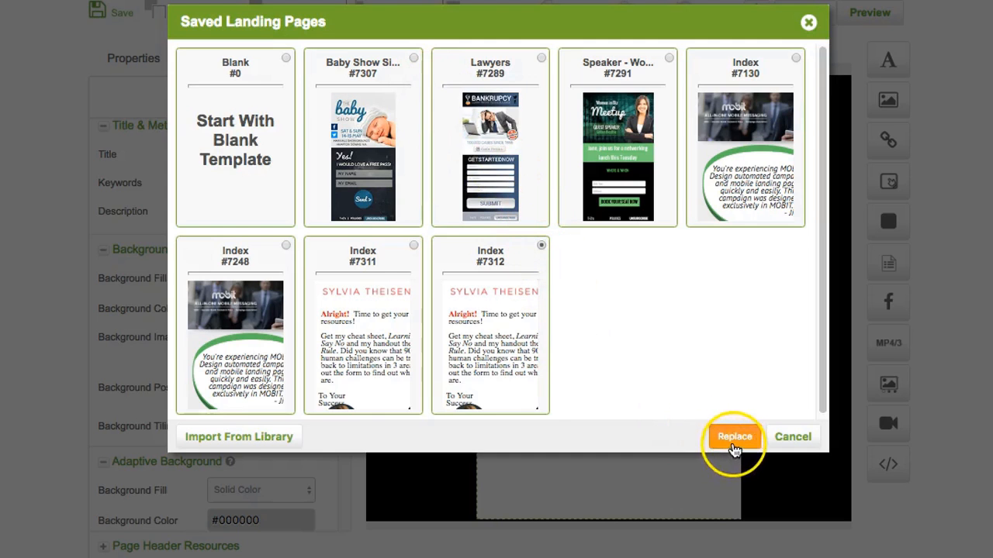
click(732, 446)
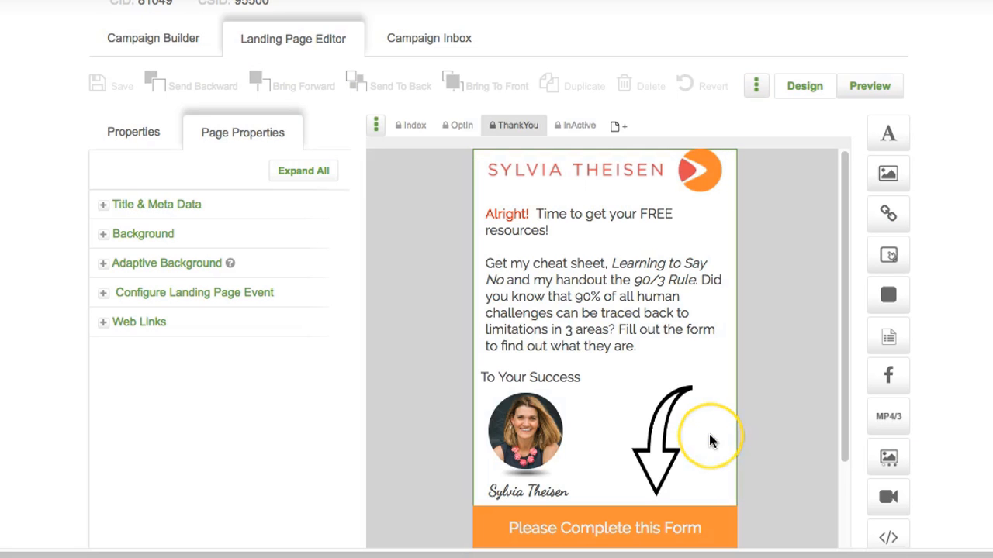
Step: Delete the 'To Your Success' text, the arrow graphic, the portrait photo and its shadow
click(542, 376)
key(Delete)
click(873, 124)
click(670, 434)
key(Delete)
click(896, 128)
click(542, 431)
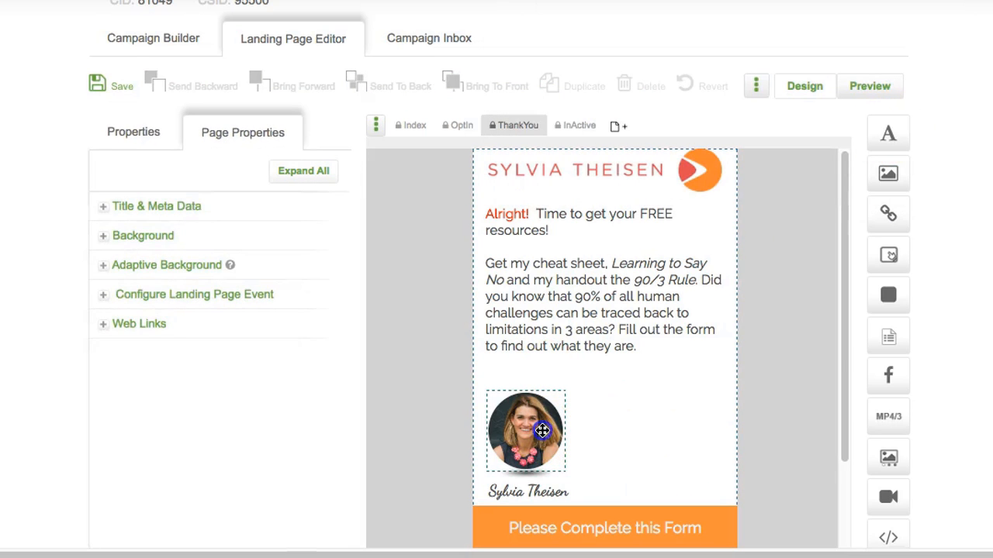
click(647, 88)
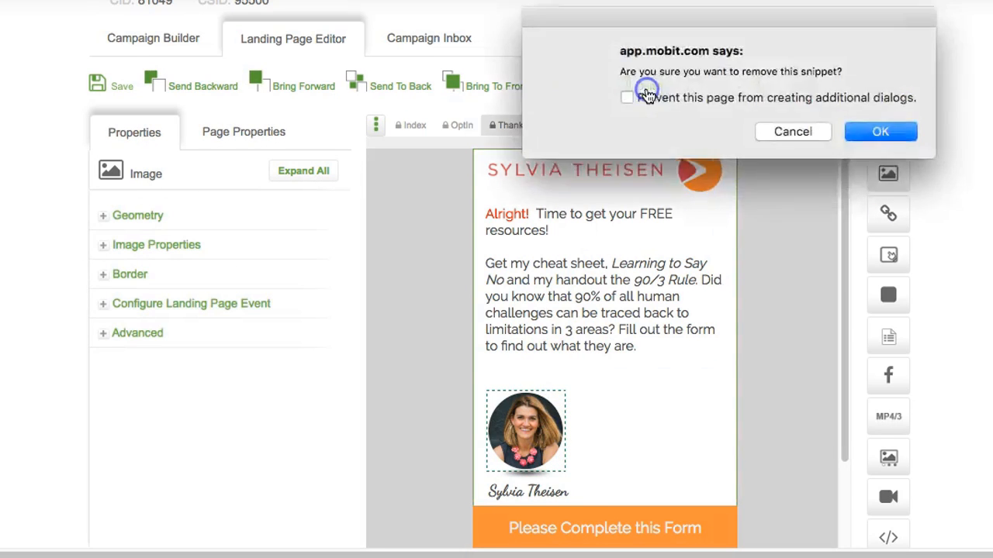
key(Return)
click(533, 474)
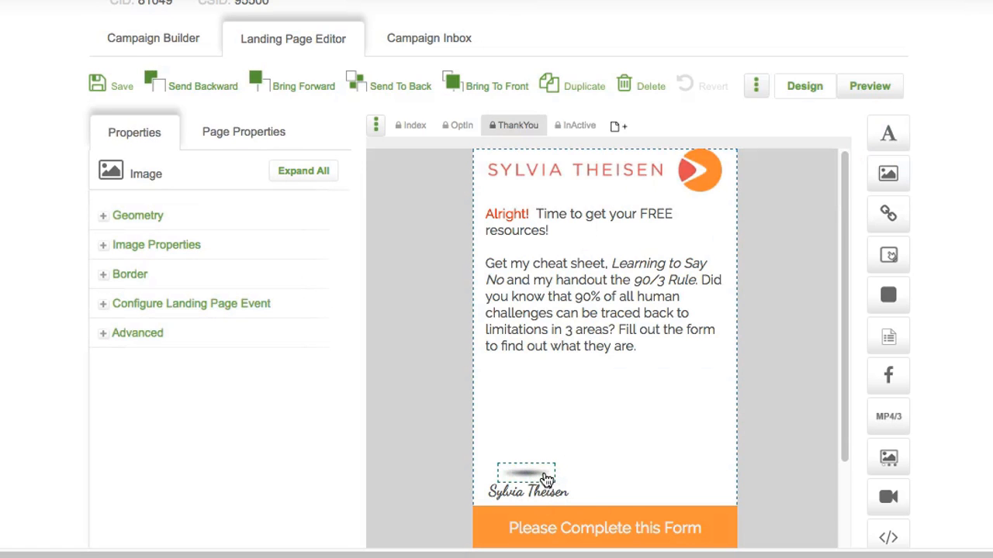
click(647, 86)
click(883, 131)
Step: Delete the signature, the form with its button, the orange bar and the faded form heading
click(535, 491)
click(647, 86)
click(883, 132)
click(592, 512)
click(647, 86)
click(883, 131)
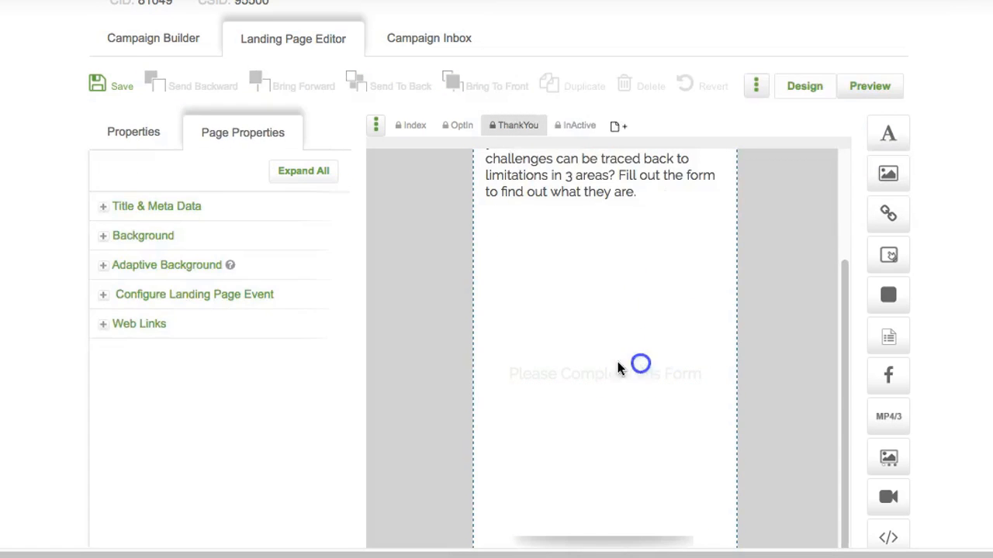
click(641, 364)
click(647, 86)
click(883, 132)
click(585, 533)
scroll(598, 287, up, 4)
click(599, 283)
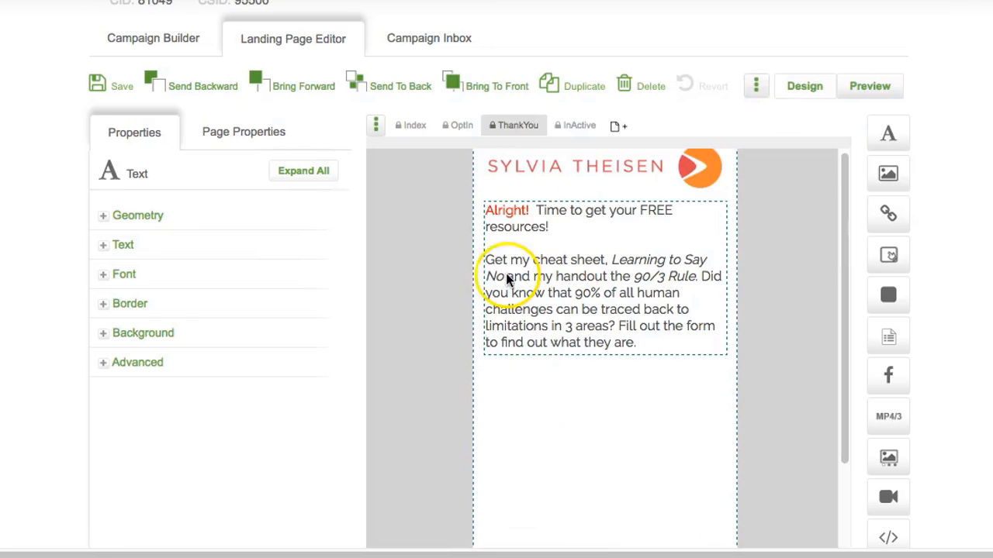
Step: Replace the 'Alright!' headline with 'Congrats on Taking Action', centred at 14pt
click(122, 244)
triple_click(138, 384)
text(Congrats on Taking Action)
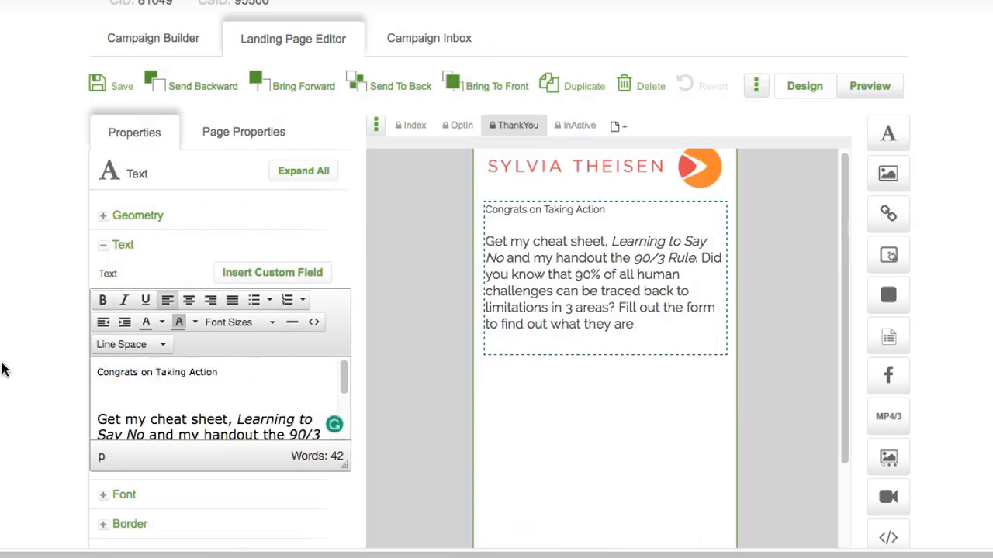
triple_click(117, 373)
click(240, 323)
click(239, 393)
click(189, 301)
click(318, 377)
key(Return)
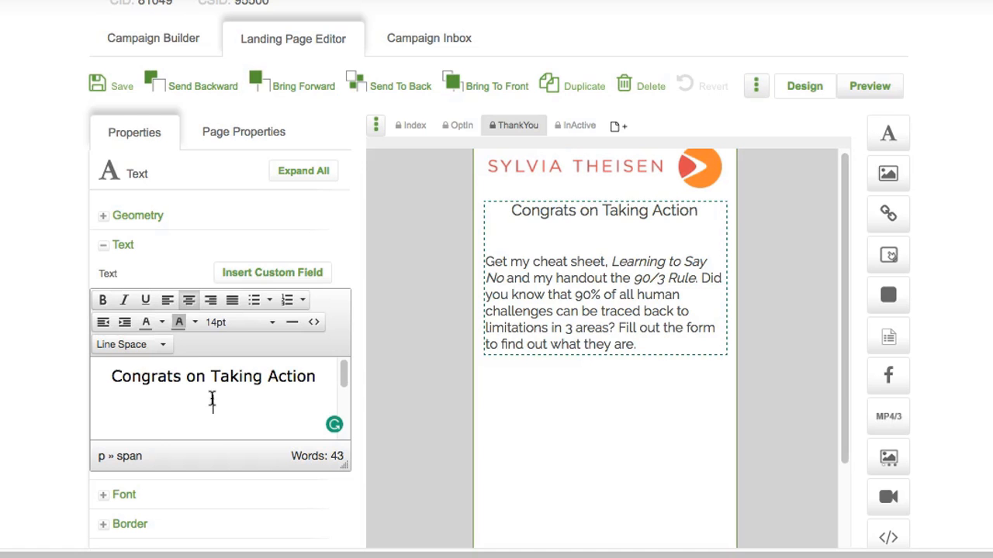
Step: Insert the FirstName custom field on the line below the headline
click(191, 419)
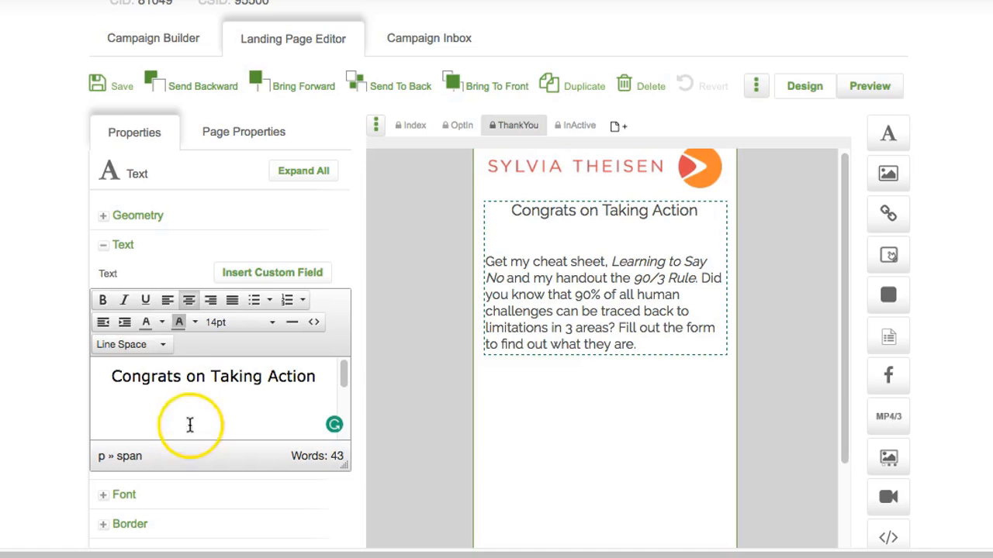
click(278, 273)
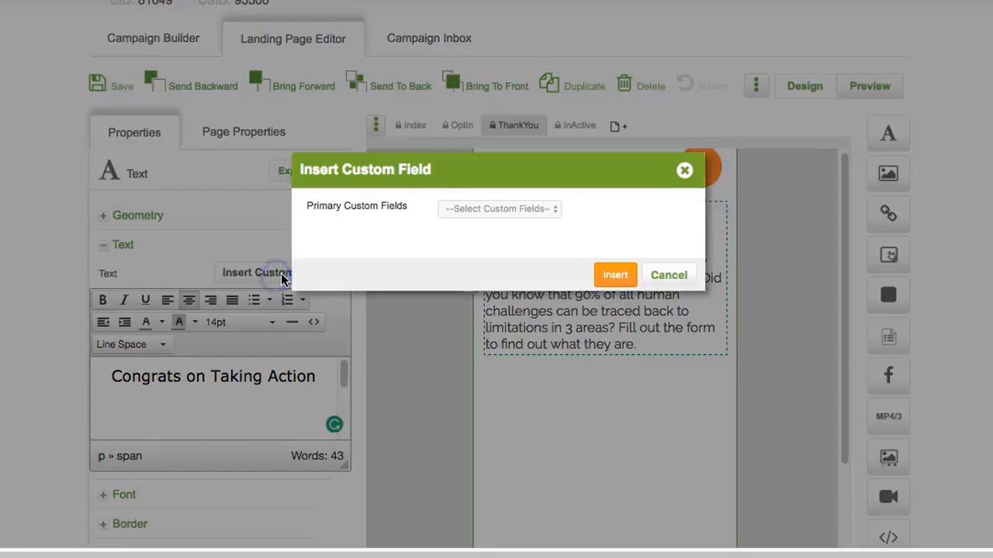
click(467, 211)
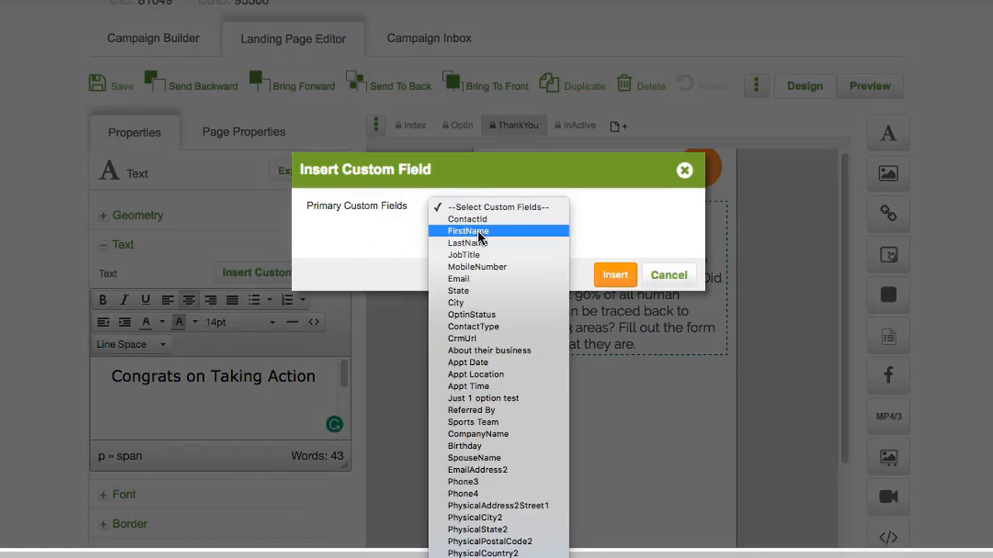
click(476, 231)
click(612, 274)
Step: Replace the body with 'Below are the resources I promised…' copy, fixing the typo, and centre it
scroll(255, 405, down, 3)
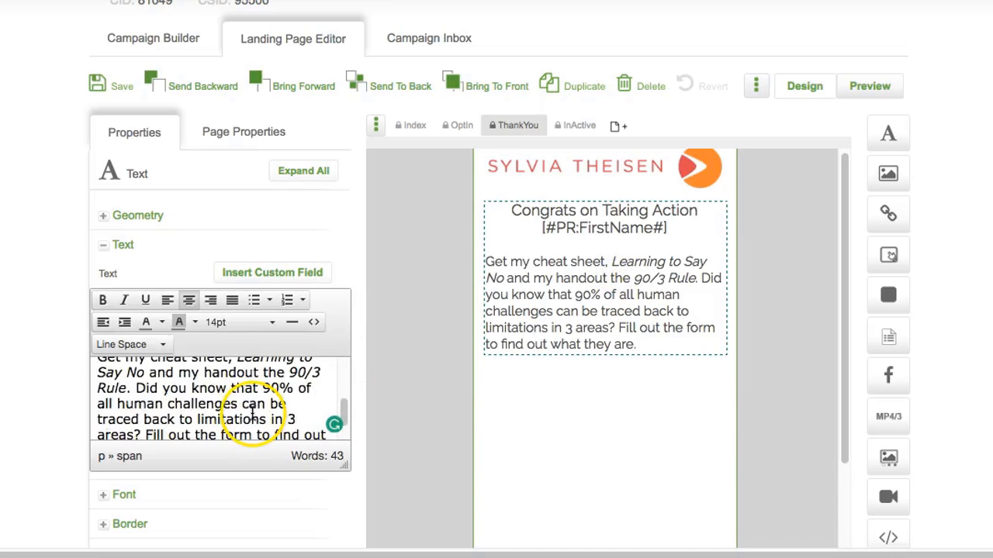
scroll(100, 376, up, 1)
drag(101, 376, 277, 450)
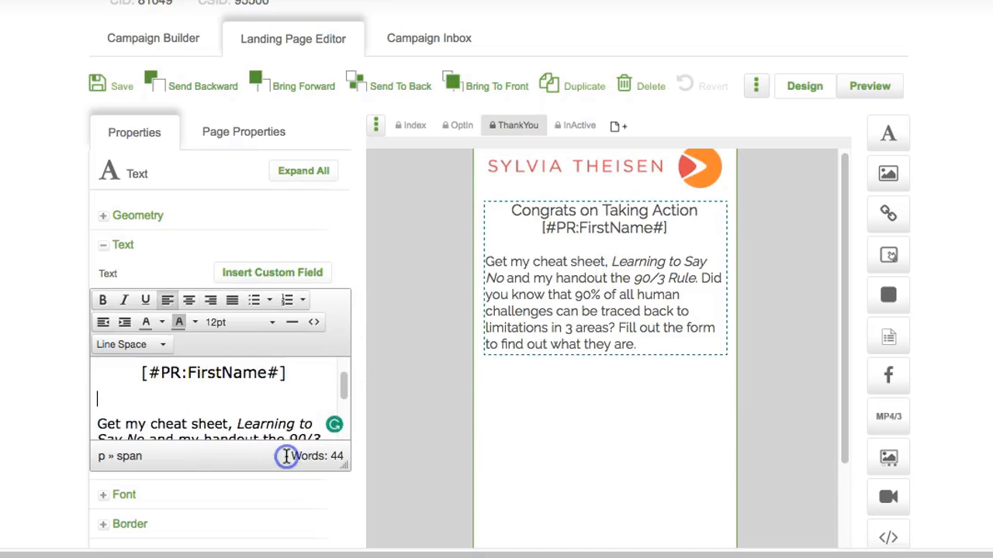
text(Below are the resoruces I promised.  you know small moments can have a big impact.  Watch my 4 min video below to see what I mean.)
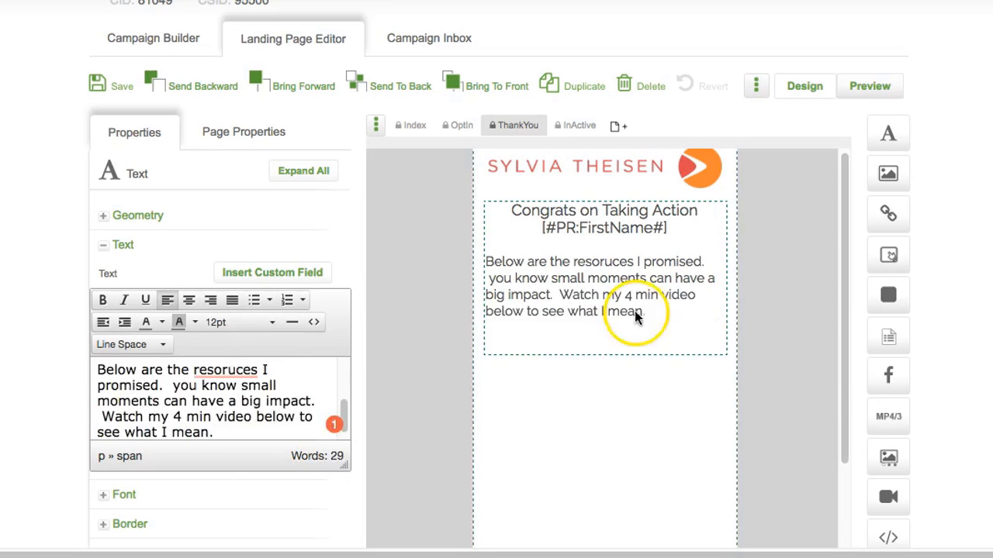
click(232, 386)
drag(273, 425, 75, 360)
click(190, 300)
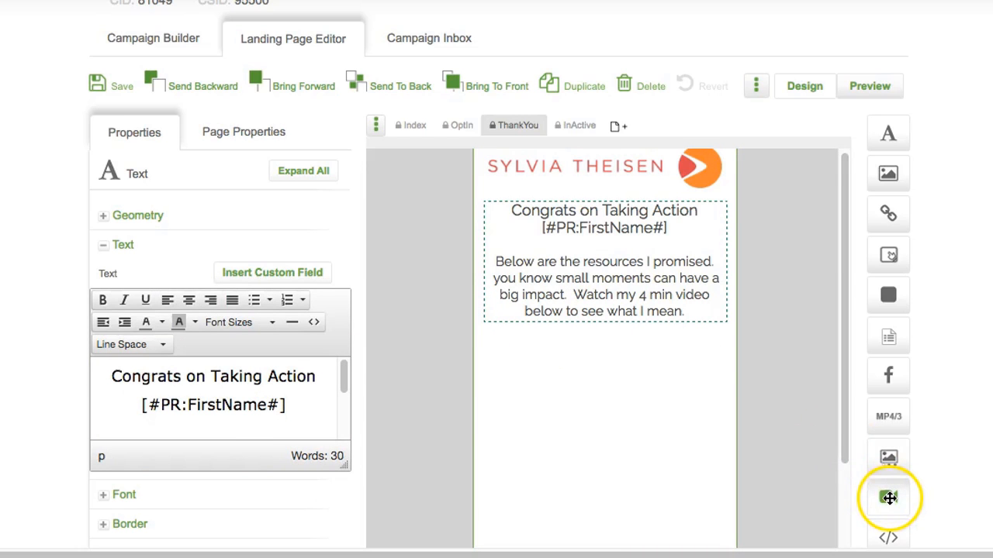
Step: Add a video element below the text and paste the youtube.com/embed/ prefix into its Embed Video URL
drag(889, 497, 675, 437)
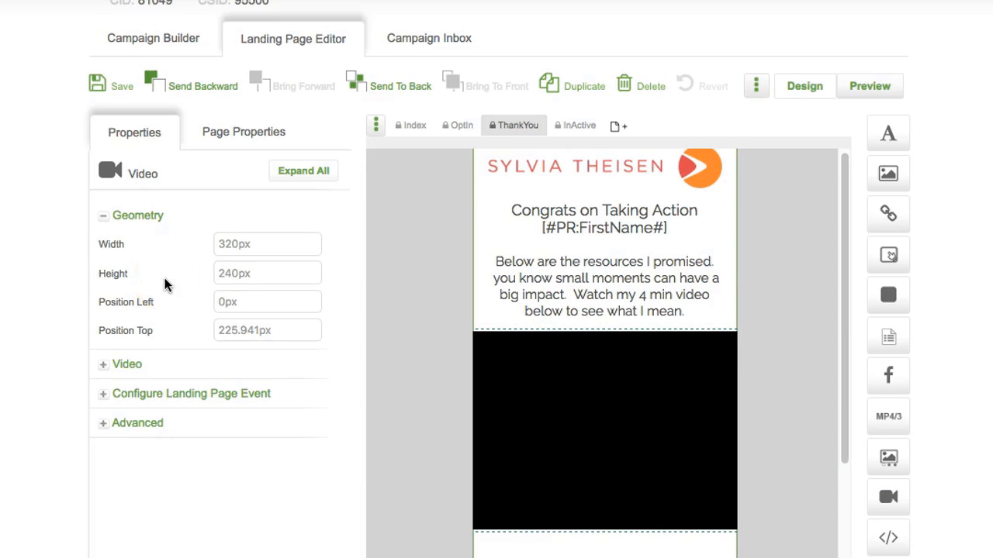
click(109, 364)
mouse_move(293, 297)
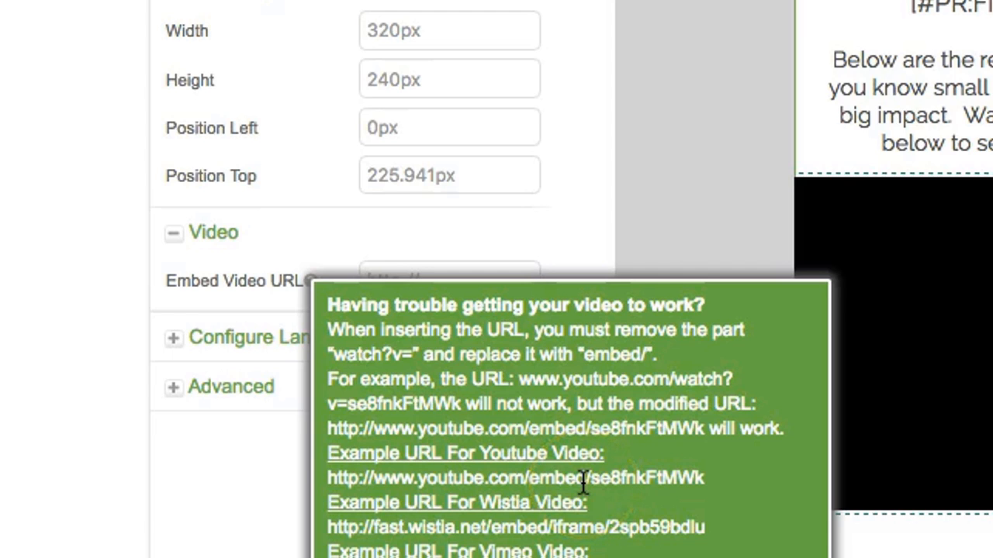
drag(591, 478, 324, 478)
key(super+c)
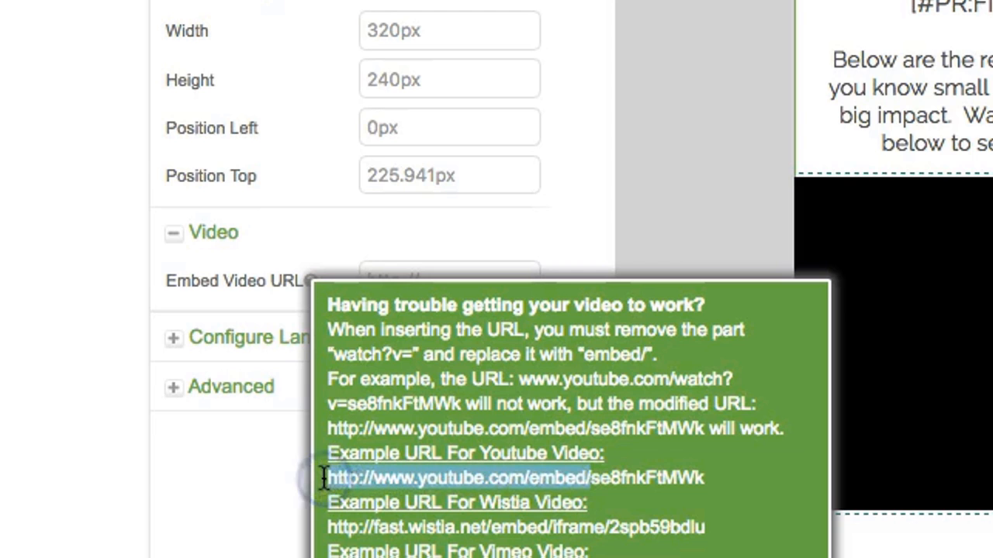
click(436, 283)
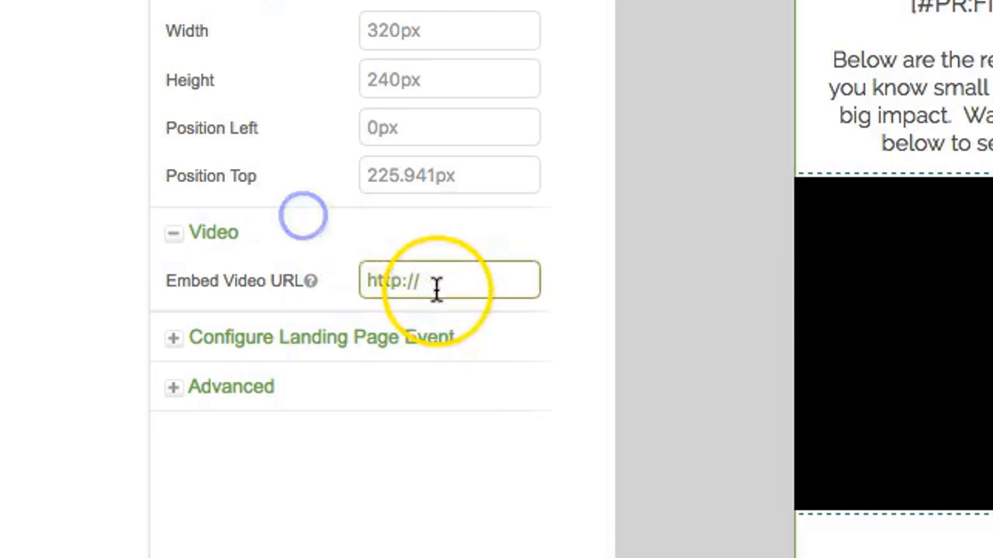
drag(436, 283, 313, 283)
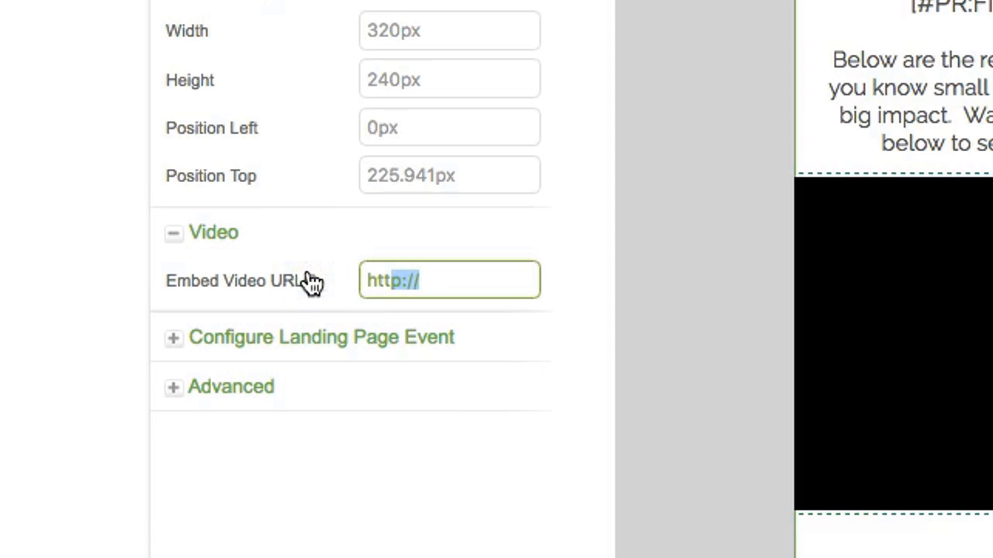
key(super+v)
mouse_move(311, 282)
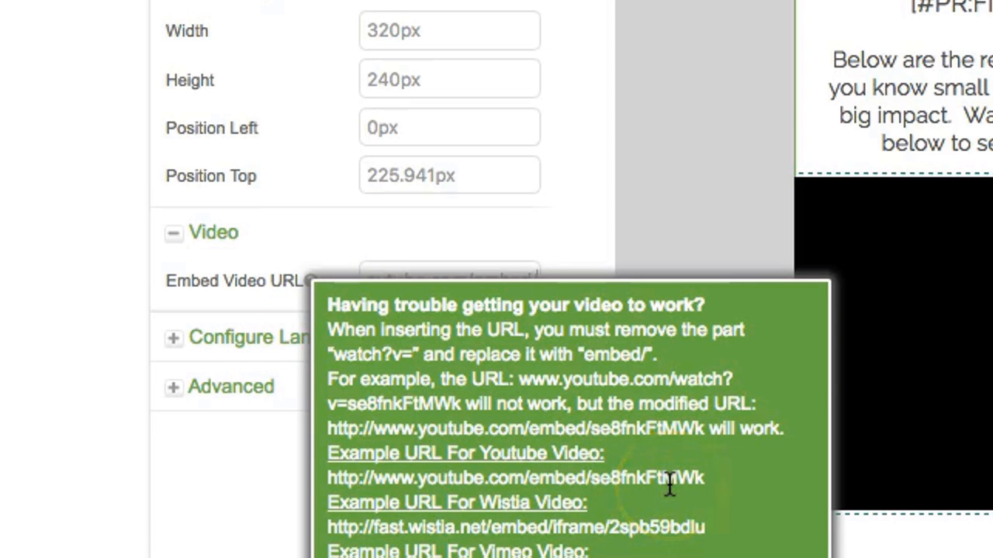
click(472, 239)
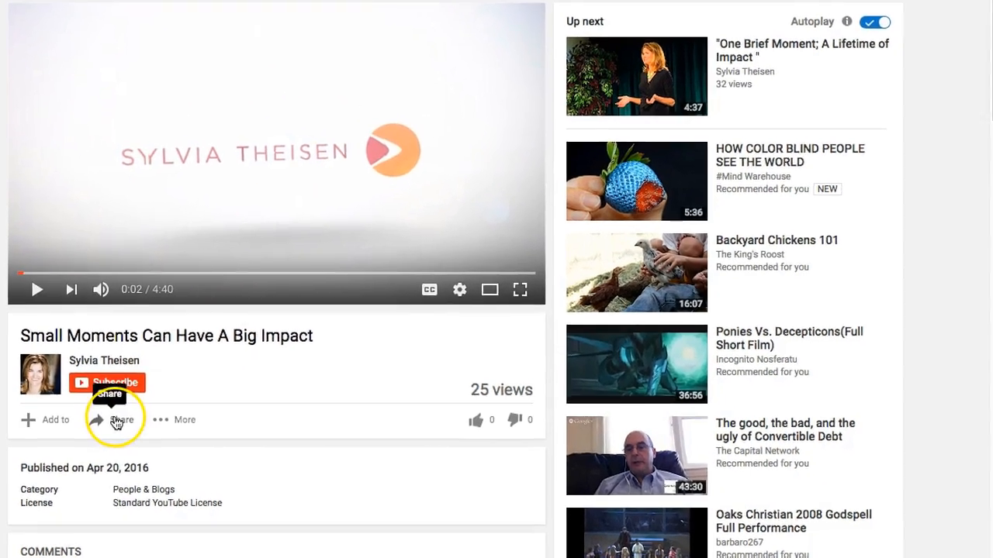
click(113, 425)
drag(228, 535, 425, 538)
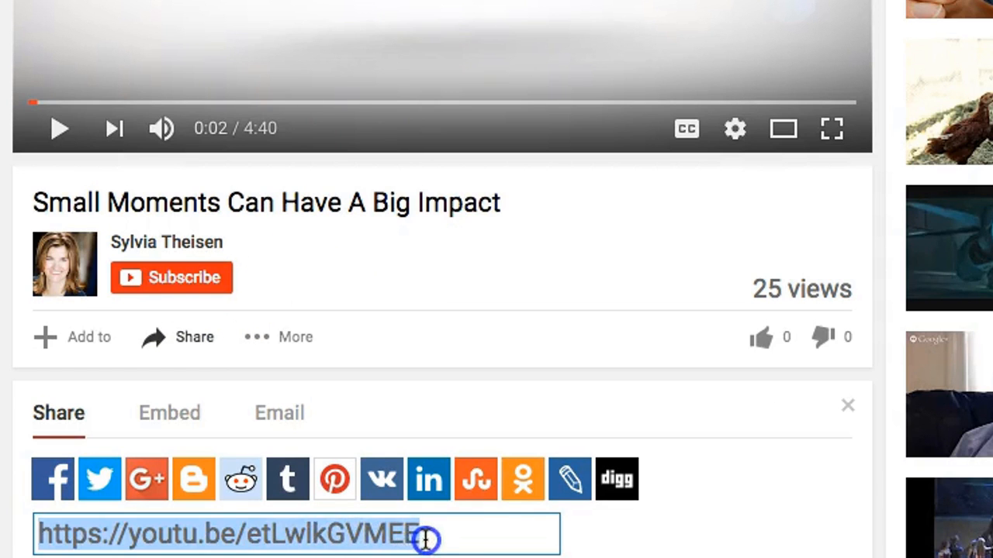
click(439, 536)
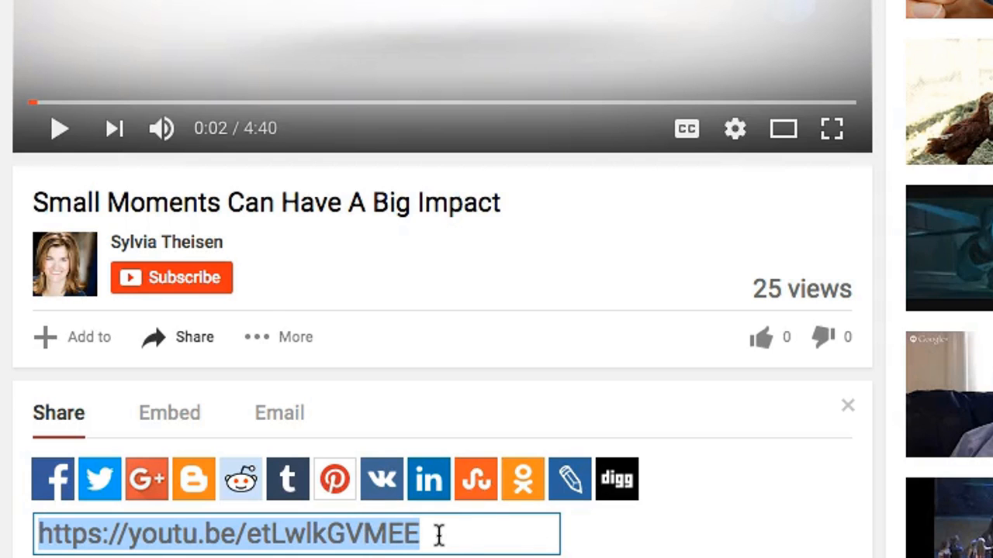
click(385, 317)
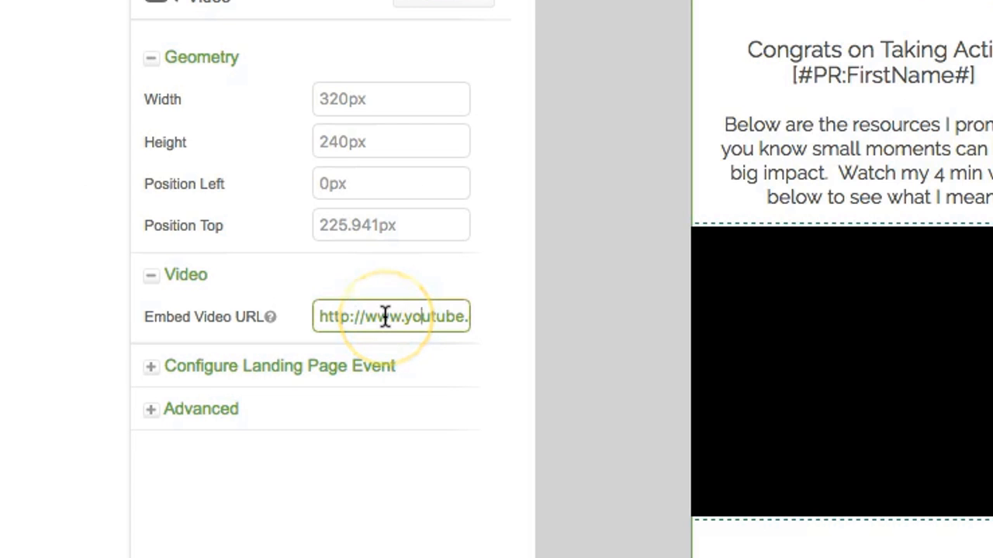
key(End)
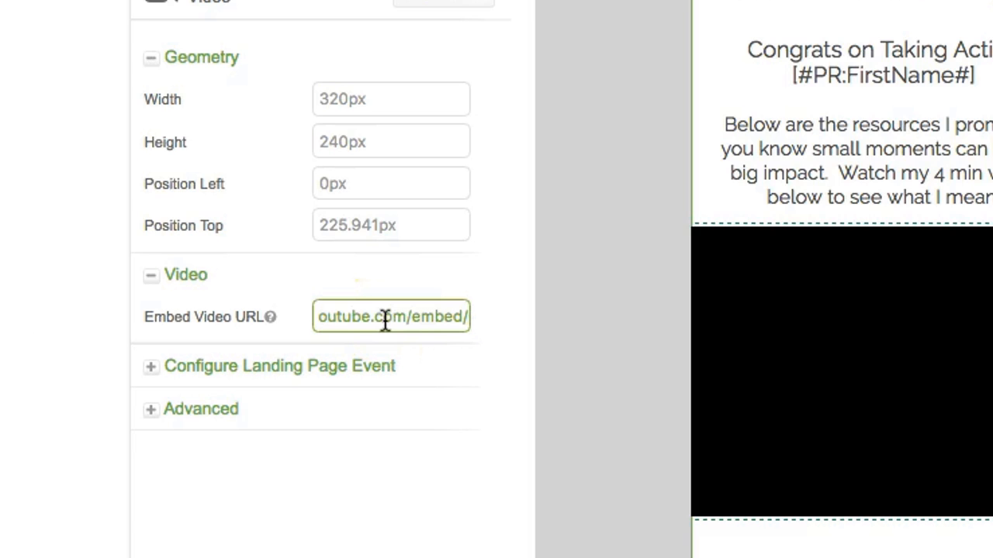
text(https://youtu.be/etIwlkGVMEE)
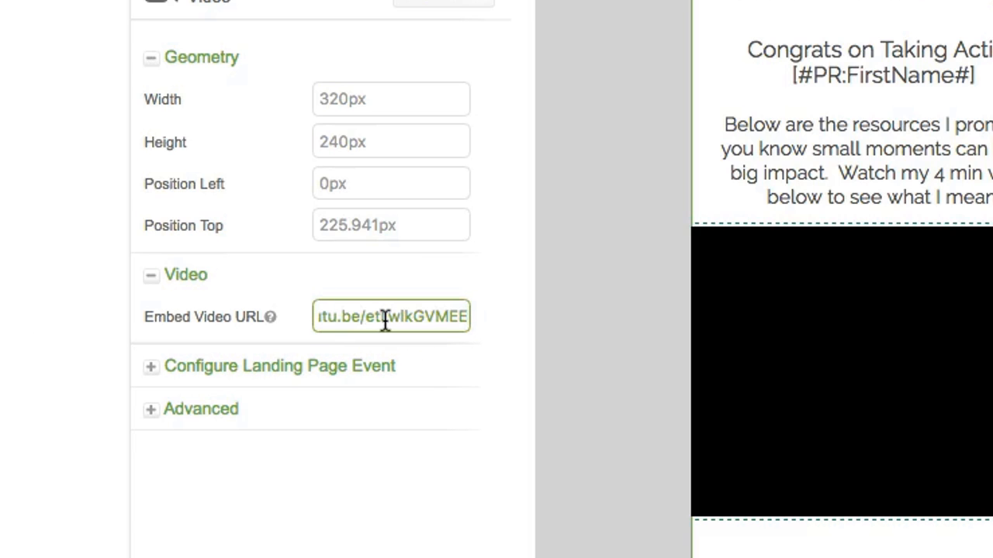
key(Left)
key(Left)
key(Left)
key(Left)
key(Left)
key(Left)
key(Left)
key(Left)
key(Left)
key(Left)
key(Left)
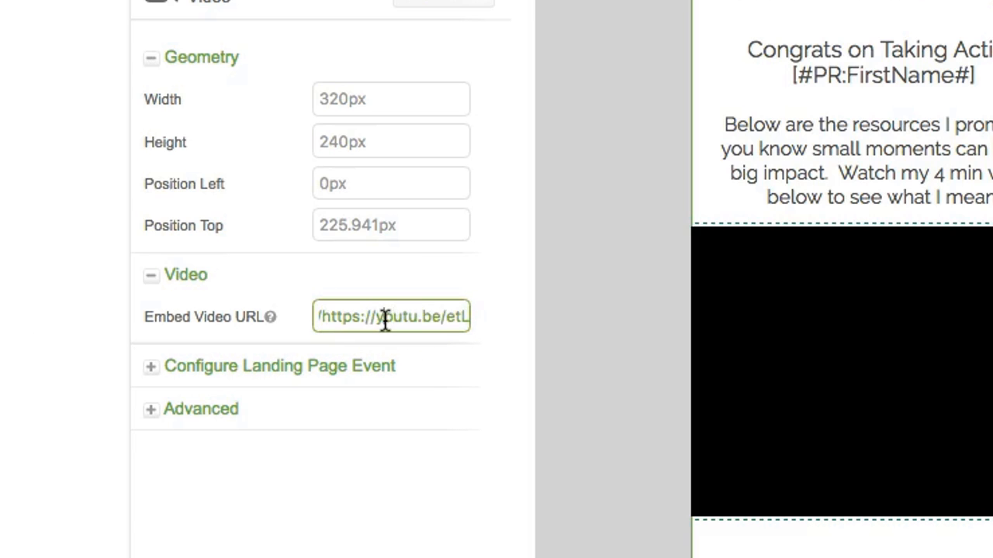
key(Left)
key(Left)
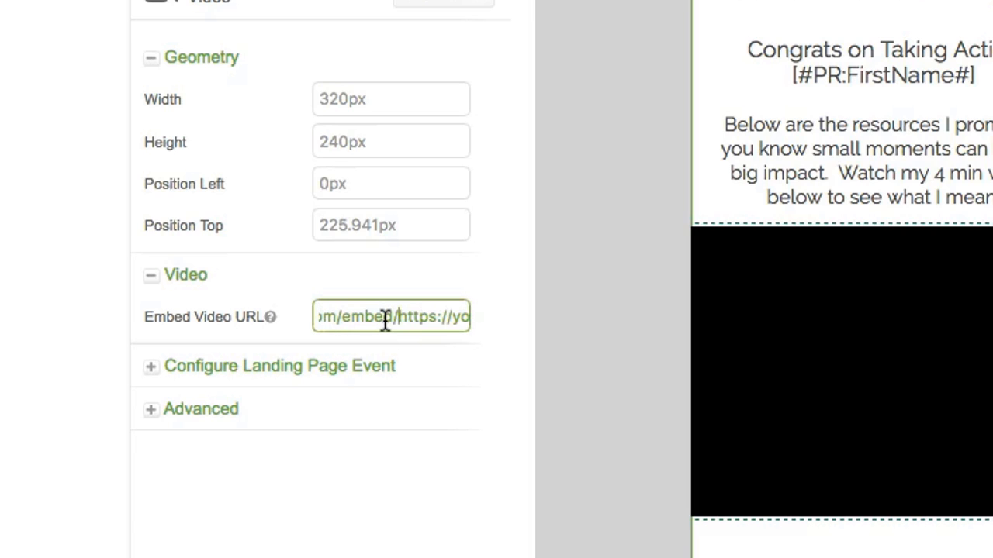
key(Delete)
key(Delete)
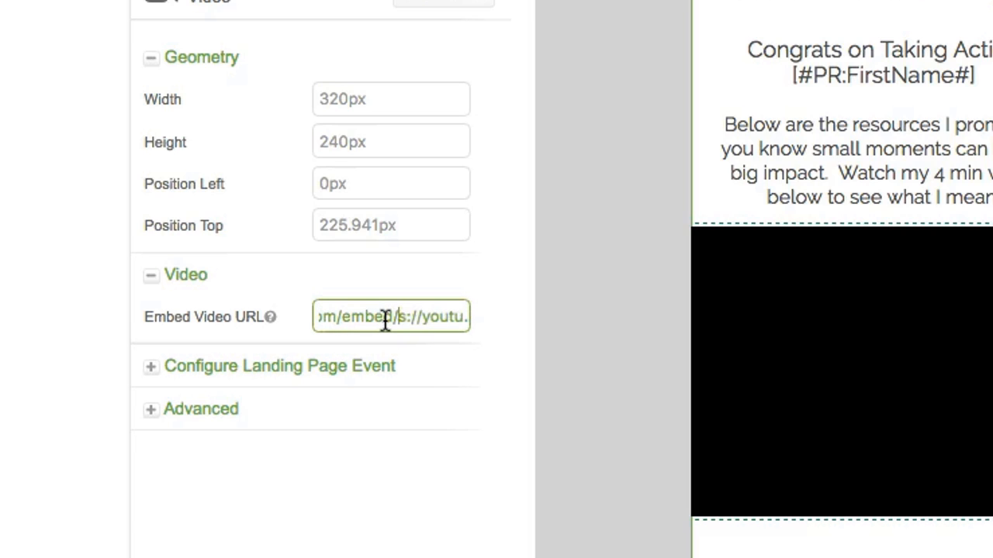
key(Delete)
key(Delete)
key(Delete)
key(Delete)
key(Delete)
key(Delete)
key(Delete)
key(Delete)
key(Delete)
key(Delete)
key(Delete)
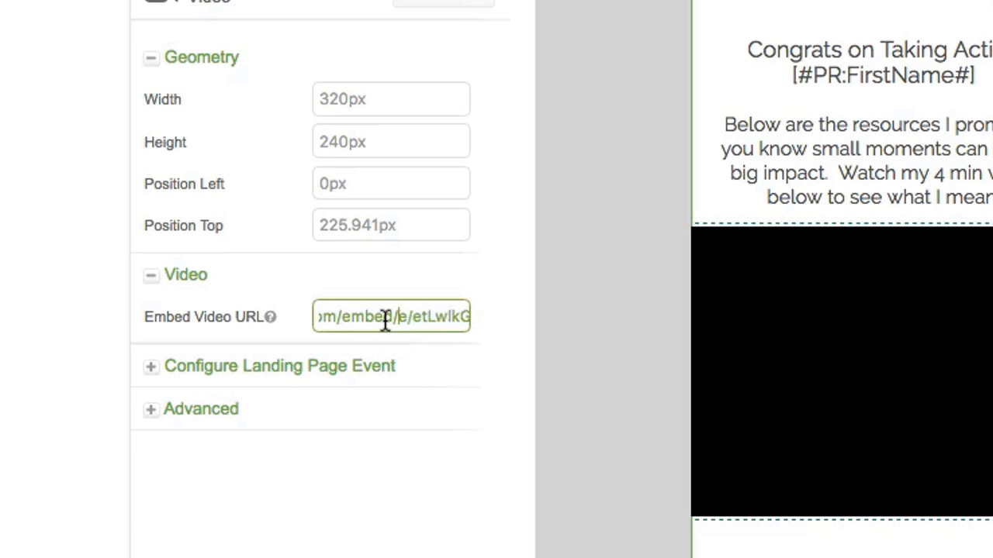
key(Delete)
key(Delete)
click(423, 226)
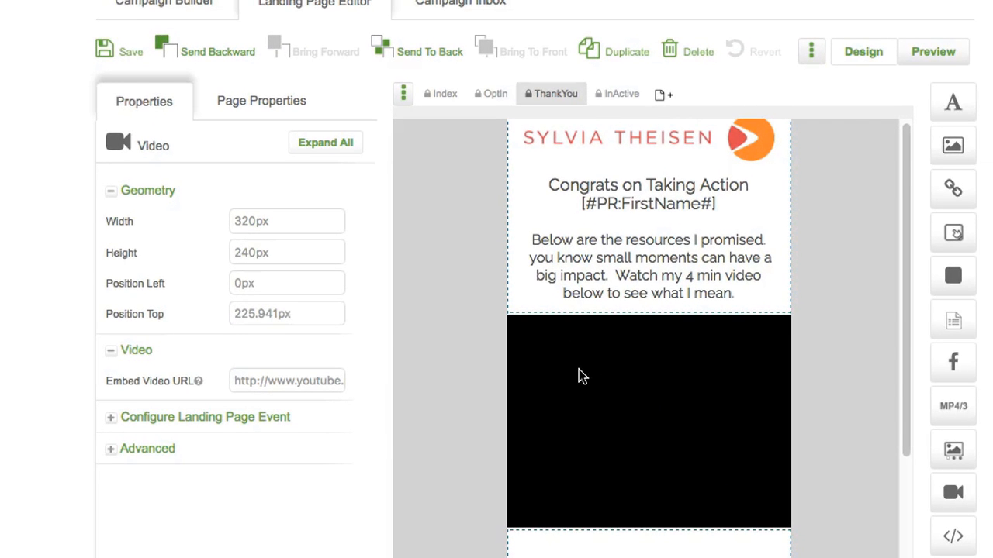
Step: Save the ThankYou page, then preview it and play and pause the embedded Small Moments video
click(131, 60)
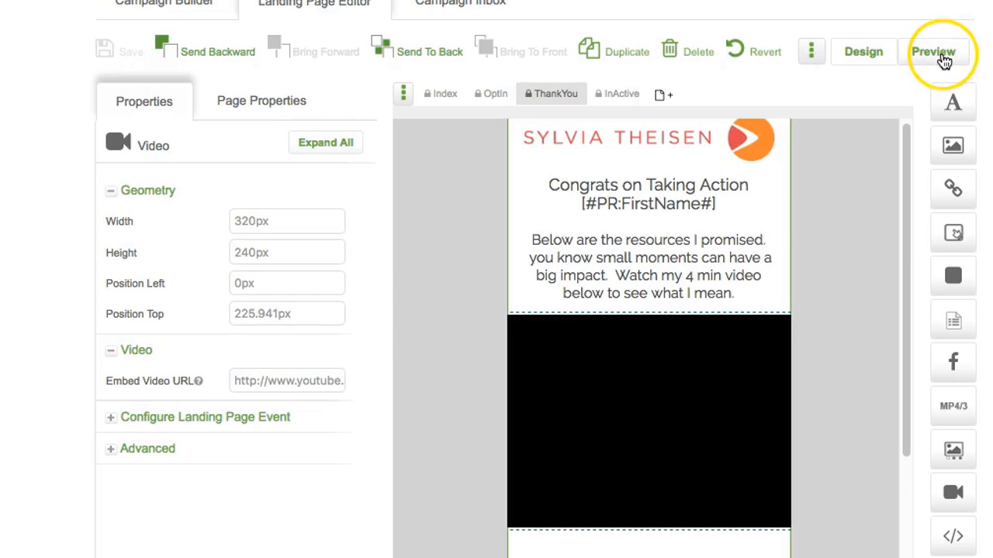
click(944, 61)
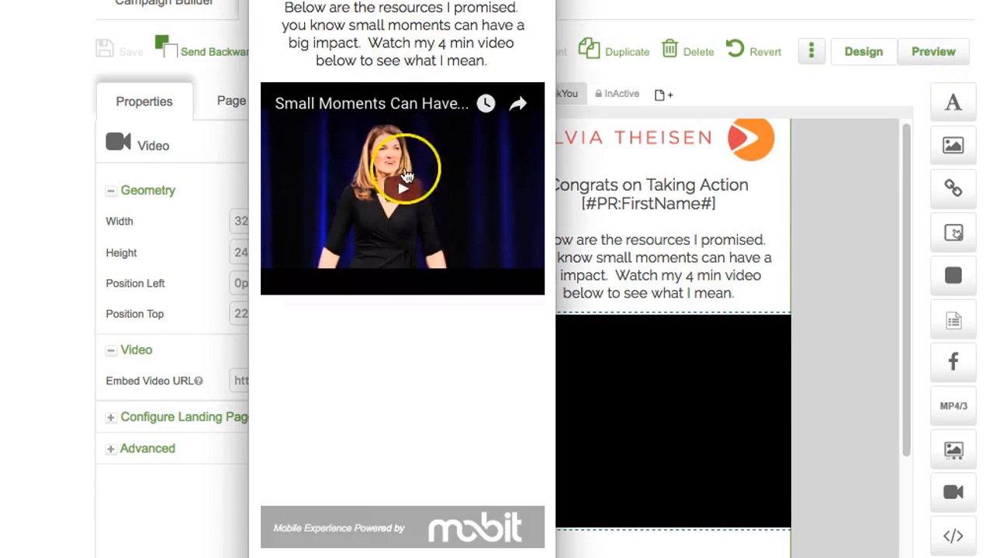
click(406, 194)
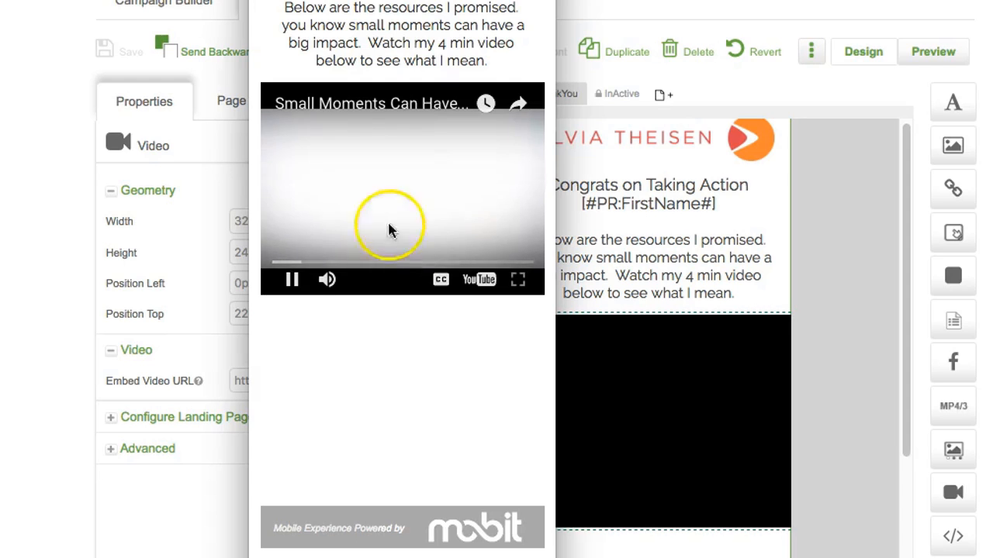
click(293, 280)
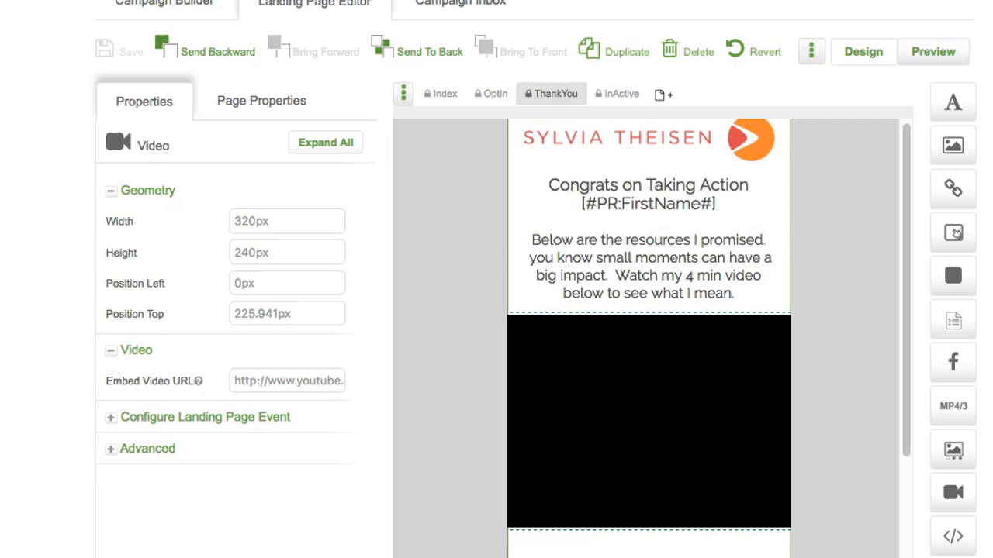
Step: Add a text element below the video and move the footer lower to make room
scroll(716, 421, down, 5)
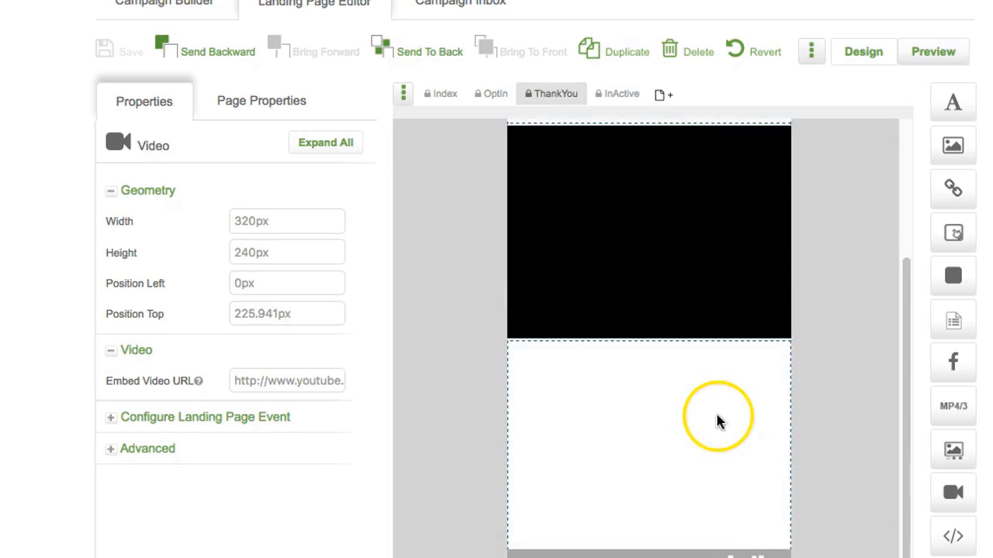
drag(954, 104, 559, 355)
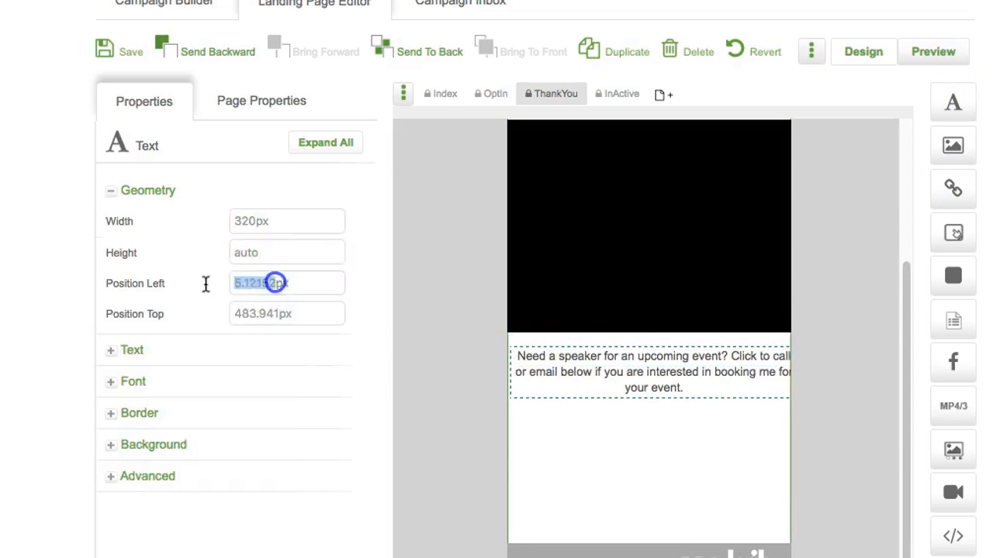
drag(549, 371, 533, 372)
drag(677, 374, 658, 373)
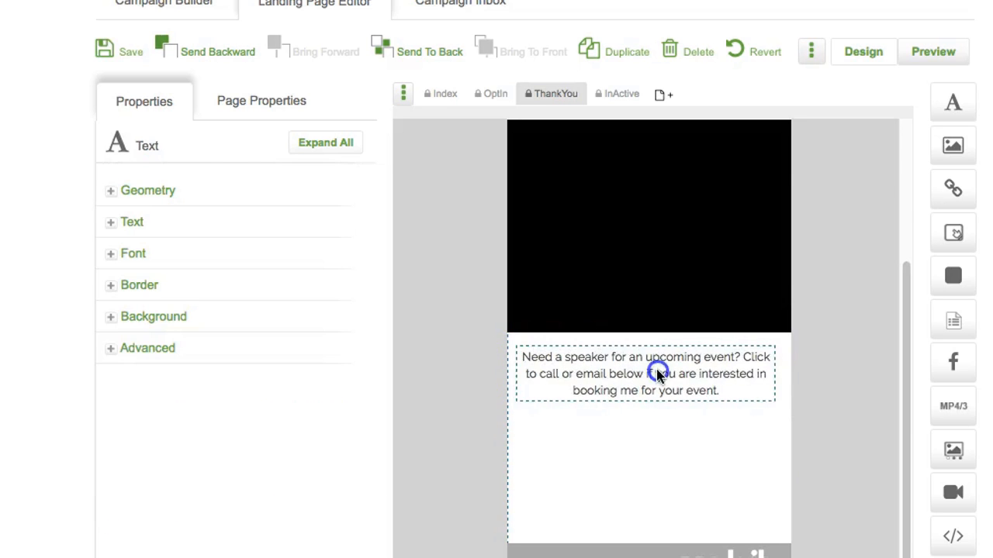
scroll(852, 362, down, 4)
drag(714, 402, 714, 557)
scroll(650, 310, down, 5)
drag(582, 290, 583, 357)
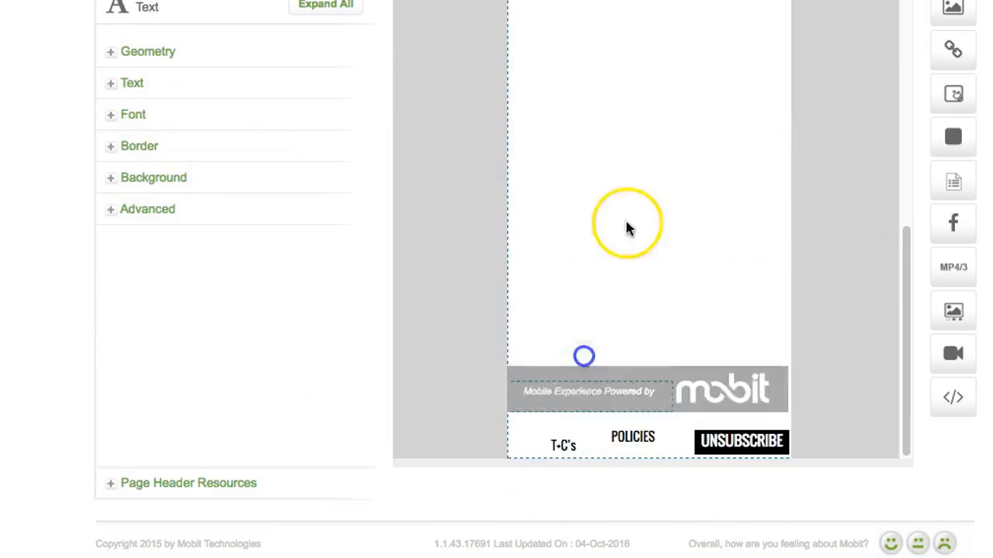
scroll(627, 228, up, 5)
Step: Insert the sample GIVE US A CALL and SEND US A MESSAGE images under the text
drag(953, 9, 627, 224)
click(321, 311)
click(557, 133)
click(806, 386)
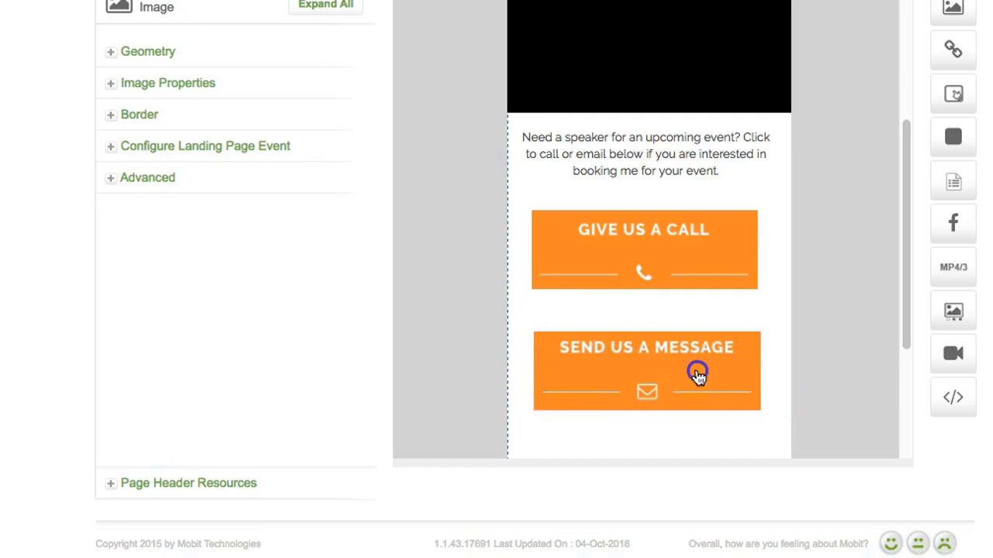
drag(698, 373, 696, 351)
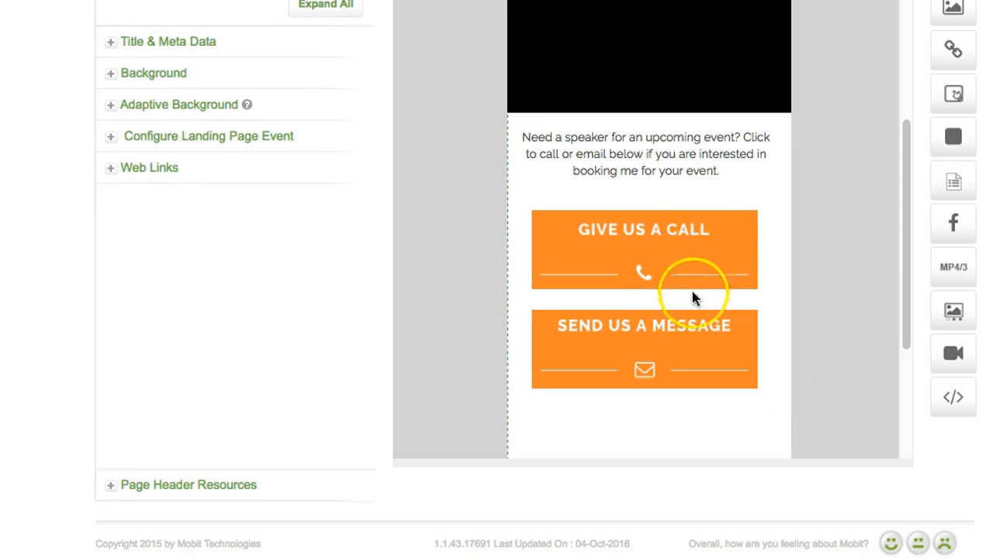
Step: Link the GIVE US A CALL image to the business phone number as a tel: link
click(643, 247)
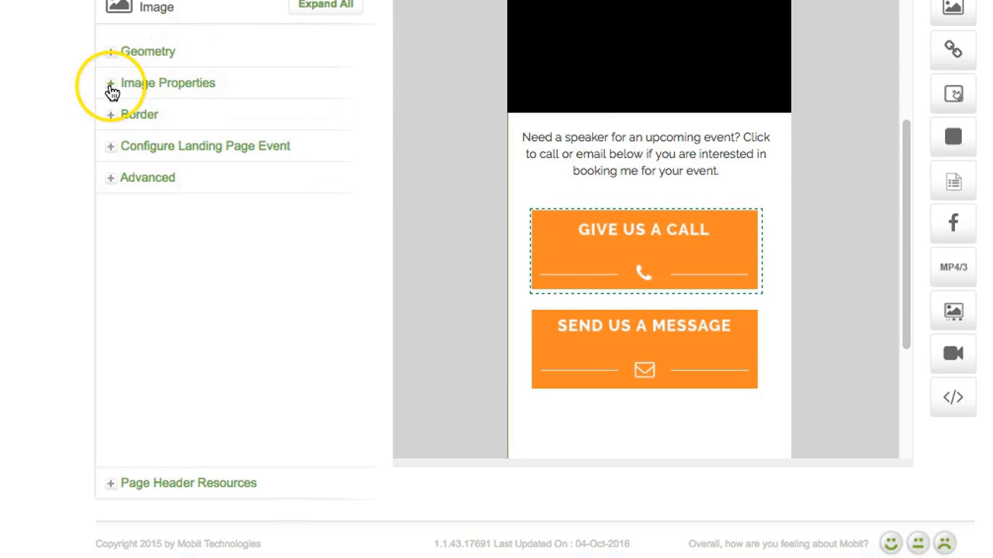
click(111, 87)
click(245, 230)
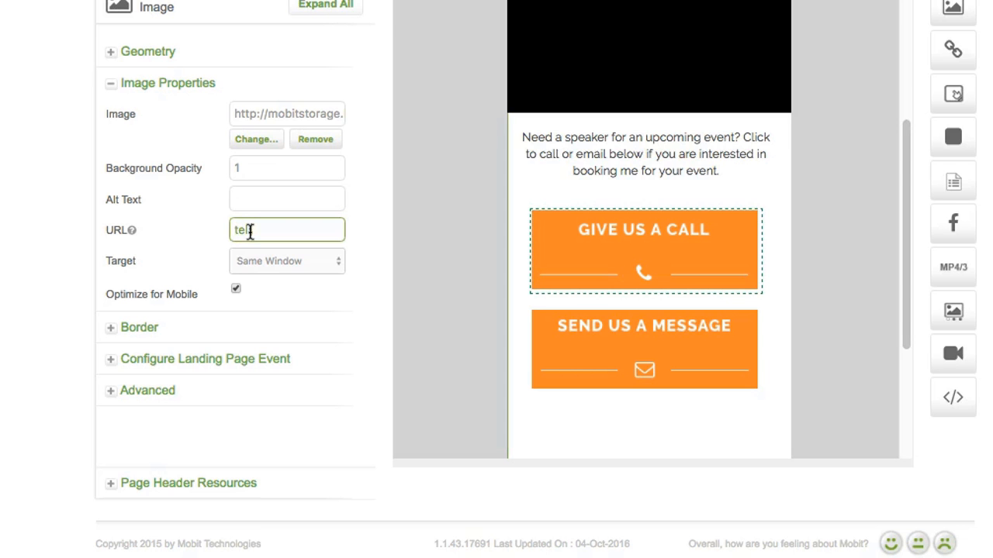
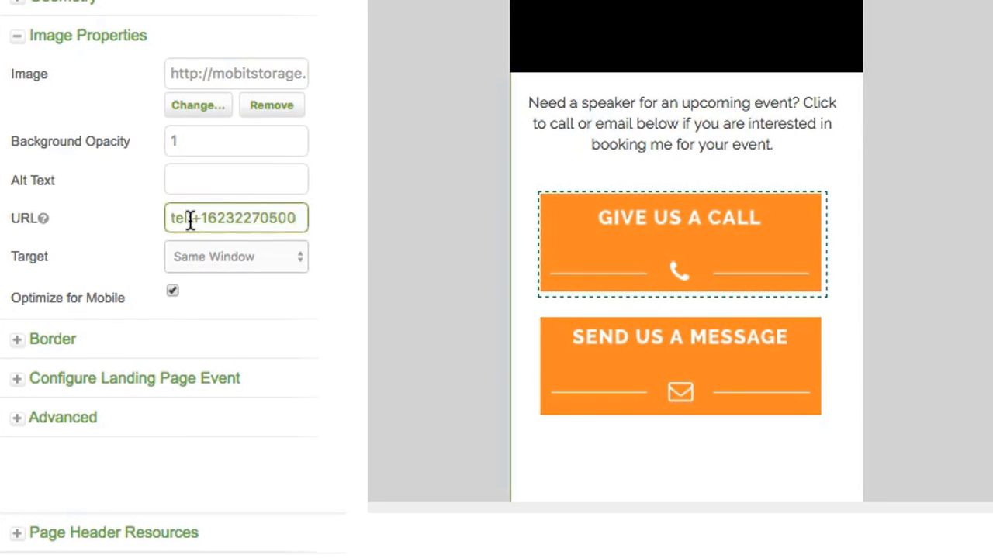
click(367, 241)
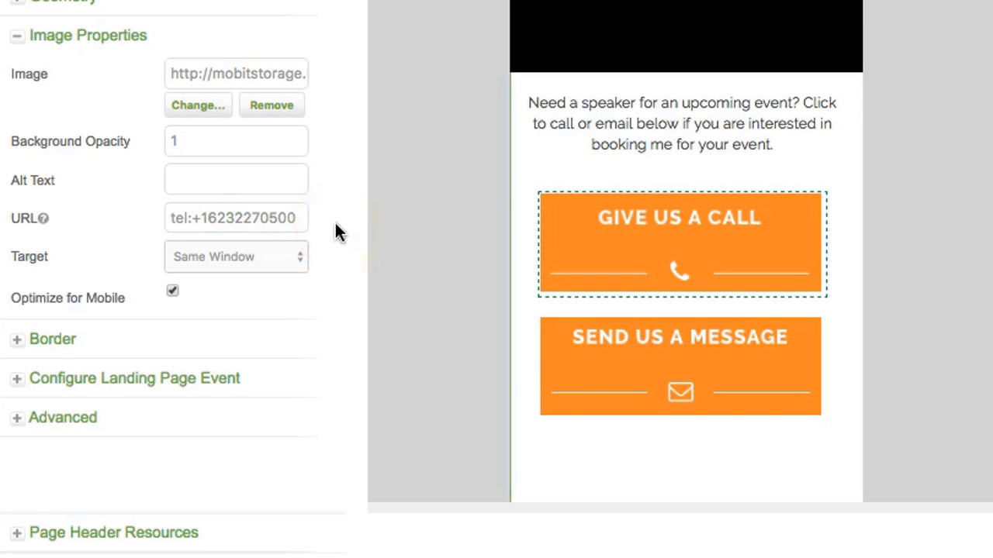
Step: Link the SEND US A MESSAGE image to the contact e-mail address as a mailto: link
click(546, 365)
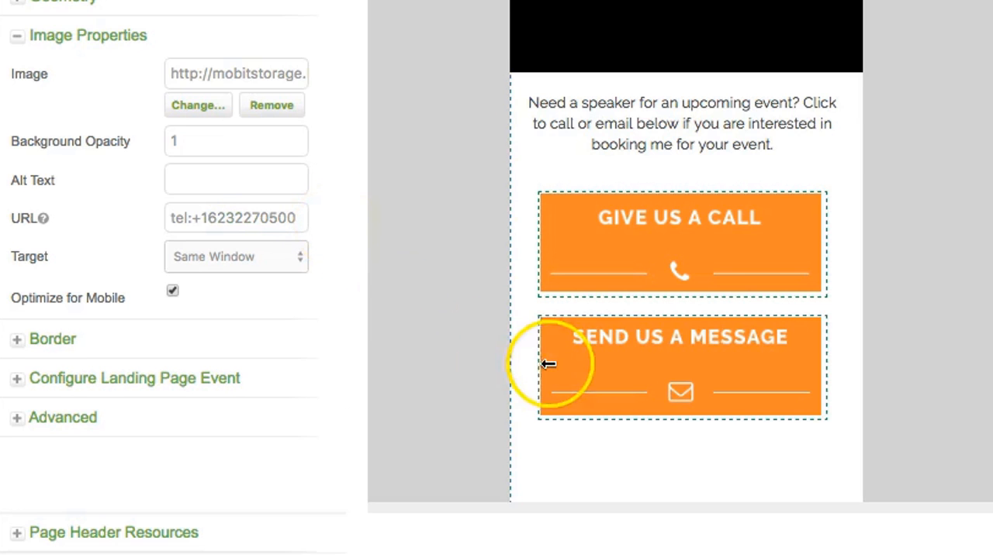
click(606, 361)
click(210, 218)
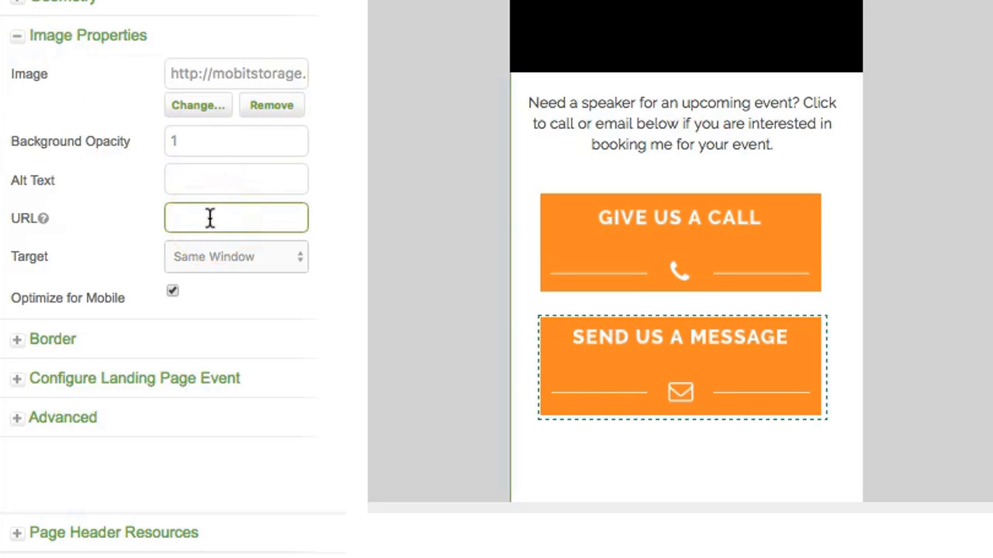
click(188, 218)
click(335, 211)
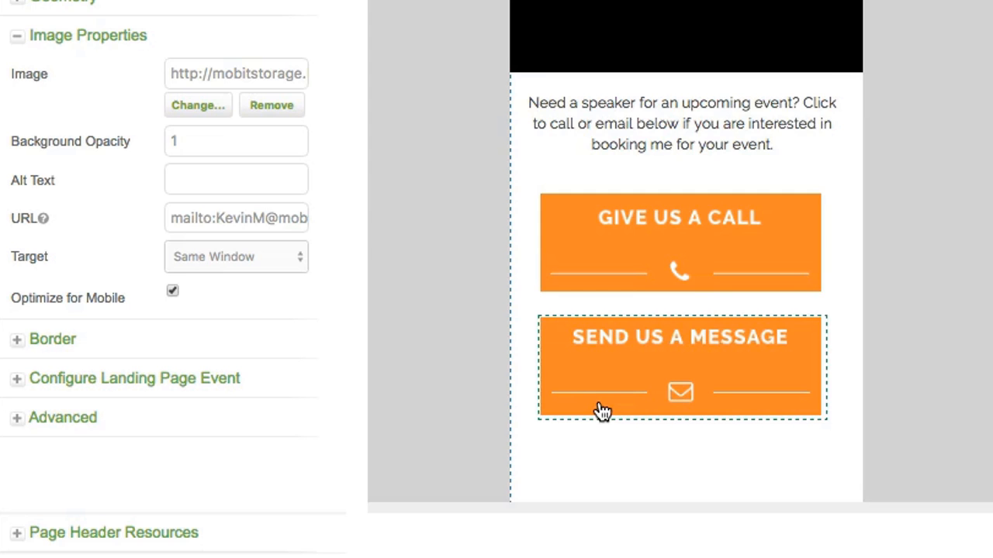
click(962, 200)
click(771, 395)
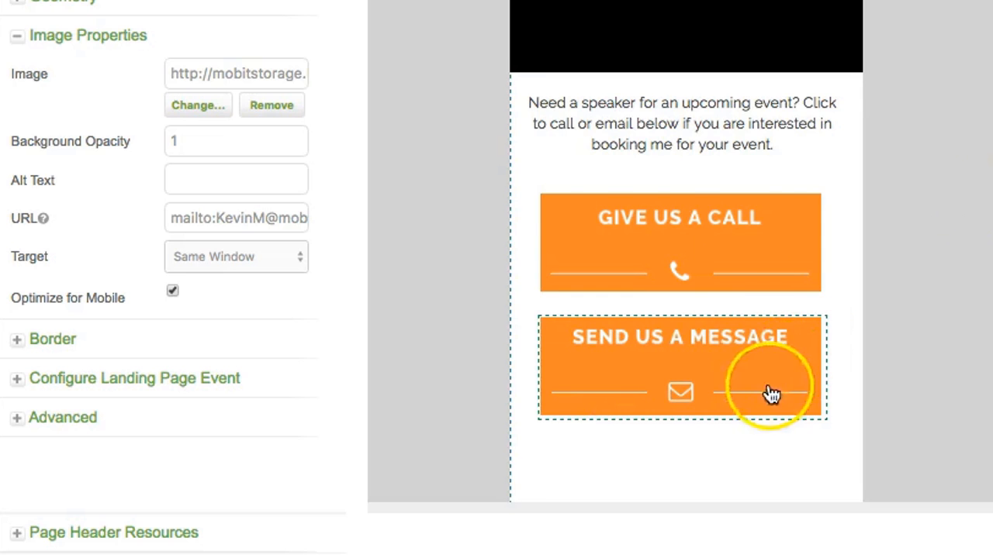
click(756, 306)
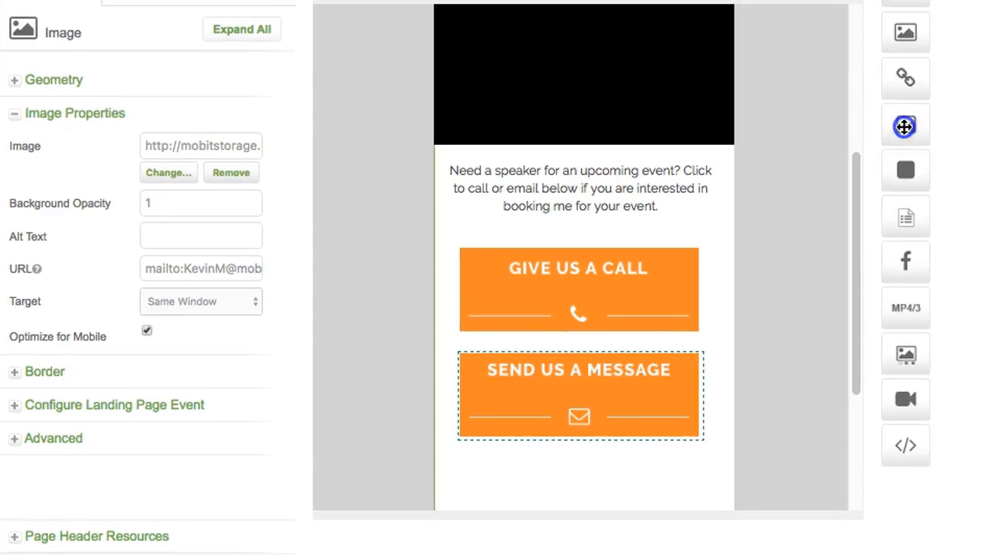
Step: Add a Button widget below the contact buttons with a red background and border, resized
drag(884, 136, 492, 487)
scroll(744, 395, down, 3)
drag(574, 335, 598, 344)
drag(483, 320, 456, 314)
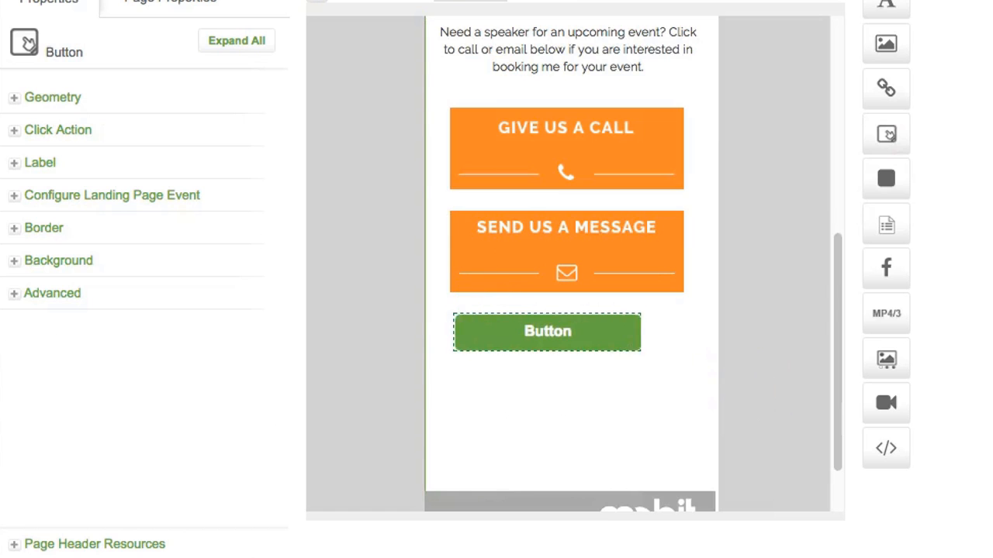
drag(641, 350, 682, 366)
click(58, 260)
drag(186, 293, 73, 285)
click(44, 228)
drag(186, 325, 84, 310)
Step: Label the button 'Learning to Say No' in Raleway at 18px
click(40, 162)
drag(174, 229, 115, 226)
text(Learning to Say No)
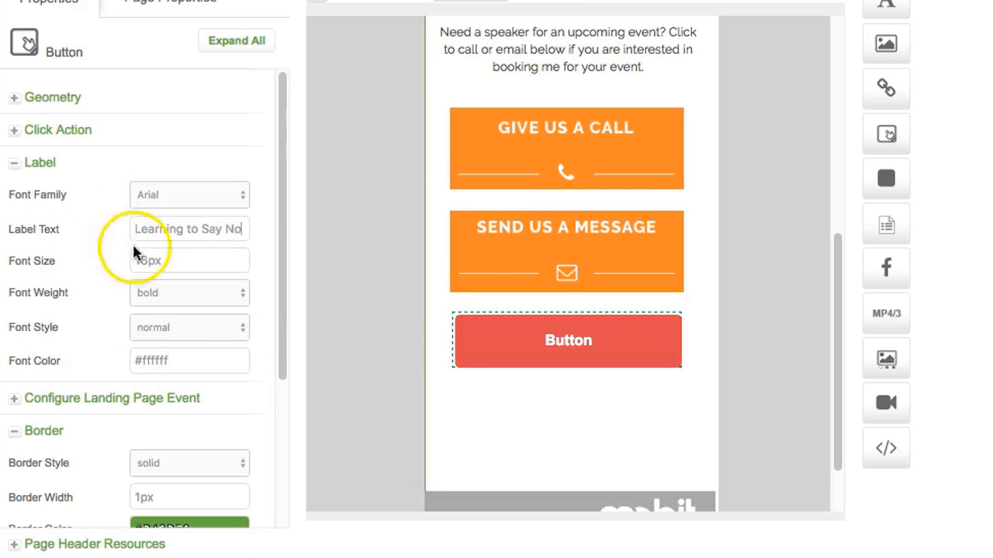
click(213, 266)
click(145, 261)
key(BackSpace)
text(8)
click(173, 195)
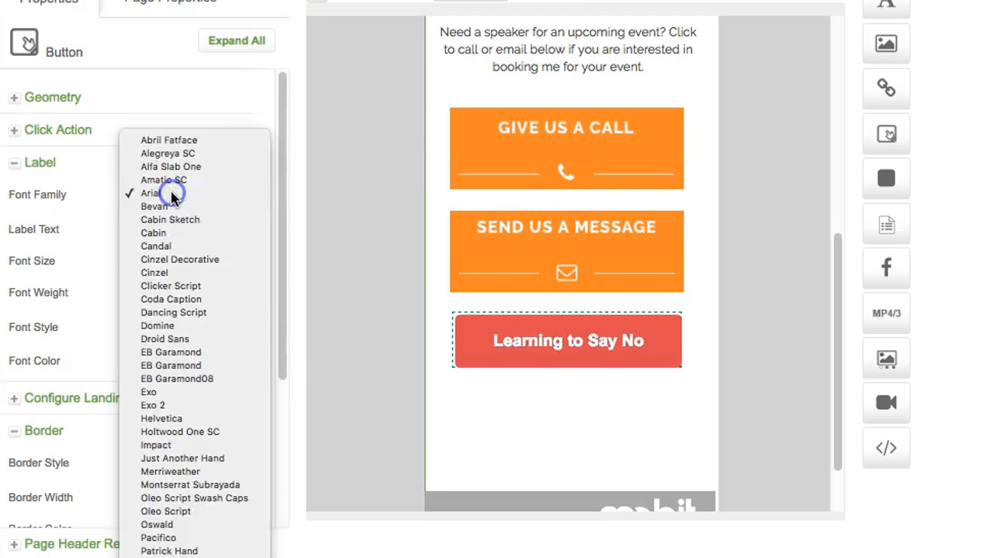
scroll(173, 194, down, 5)
click(172, 194)
Step: Duplicate the red button below the original and relabel the copy 'The 90/3 Rule'
click(472, 350)
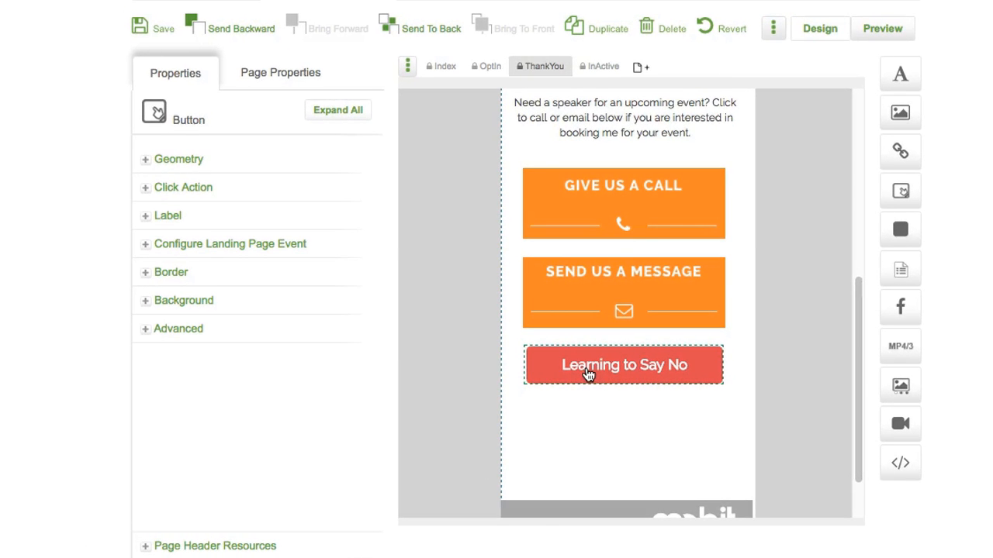
click(601, 28)
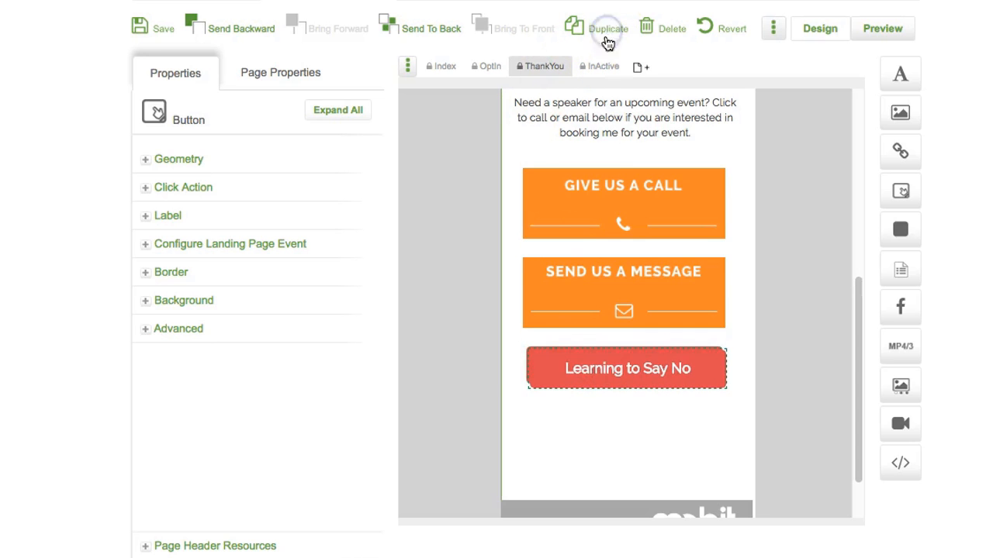
drag(597, 363, 598, 411)
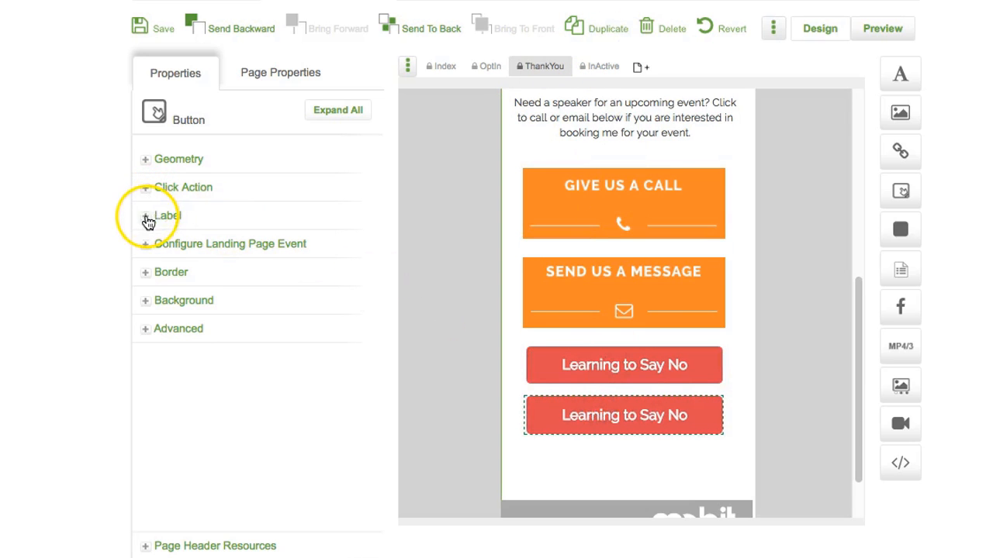
click(146, 219)
triple_click(343, 275)
text(The 90/3 Rule)
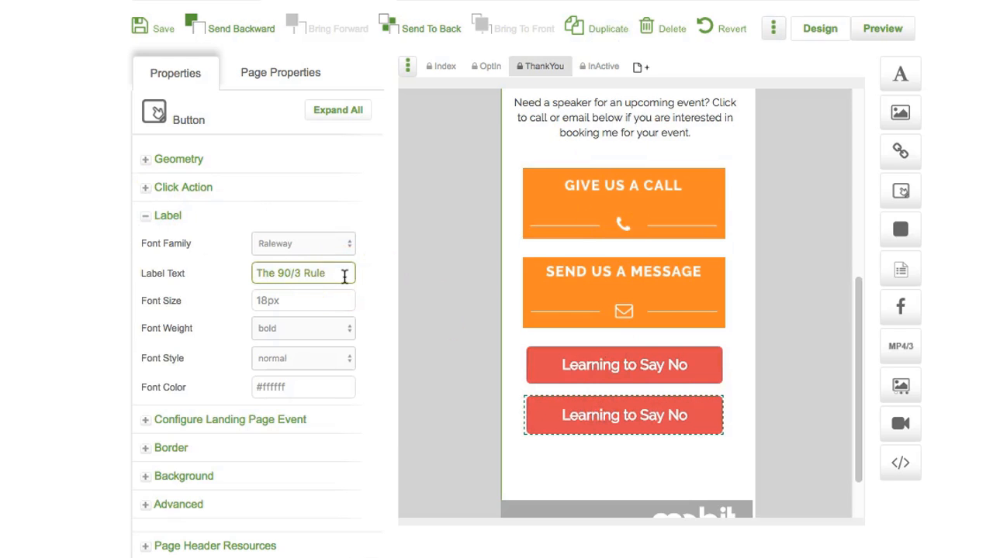
click(339, 370)
Step: Shift both resource buttons lower and drop a text block above them
scroll(654, 450, down, 2)
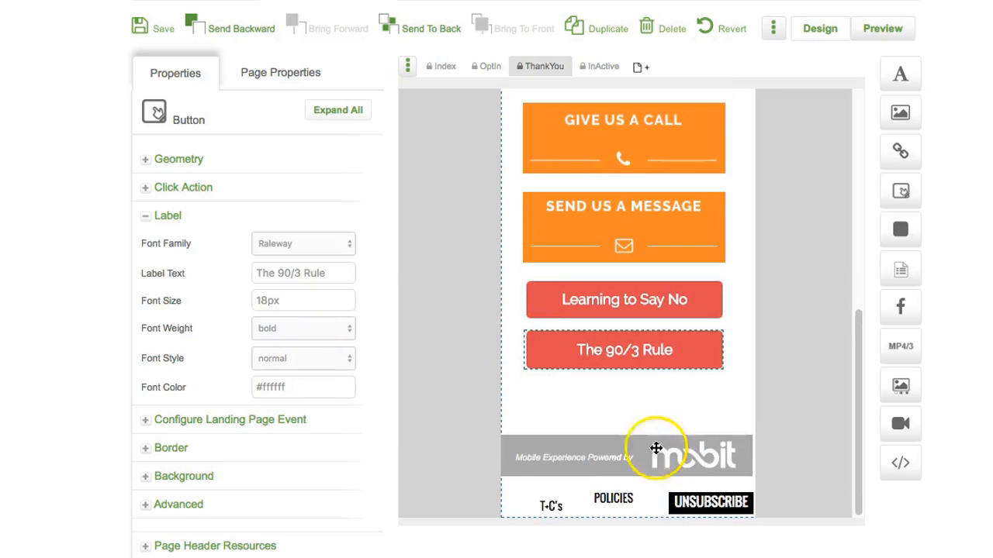
drag(620, 356, 619, 395)
drag(625, 301, 625, 346)
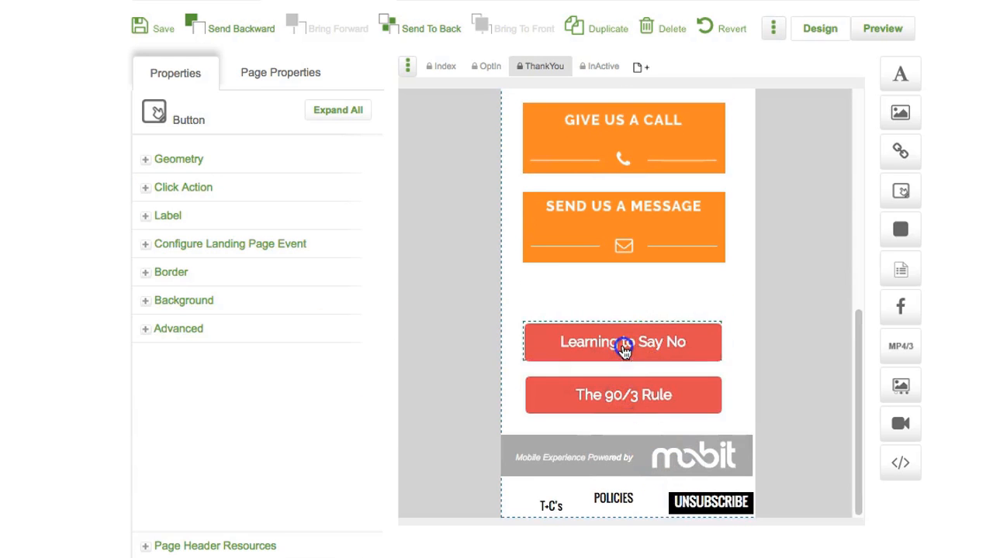
drag(908, 72, 554, 284)
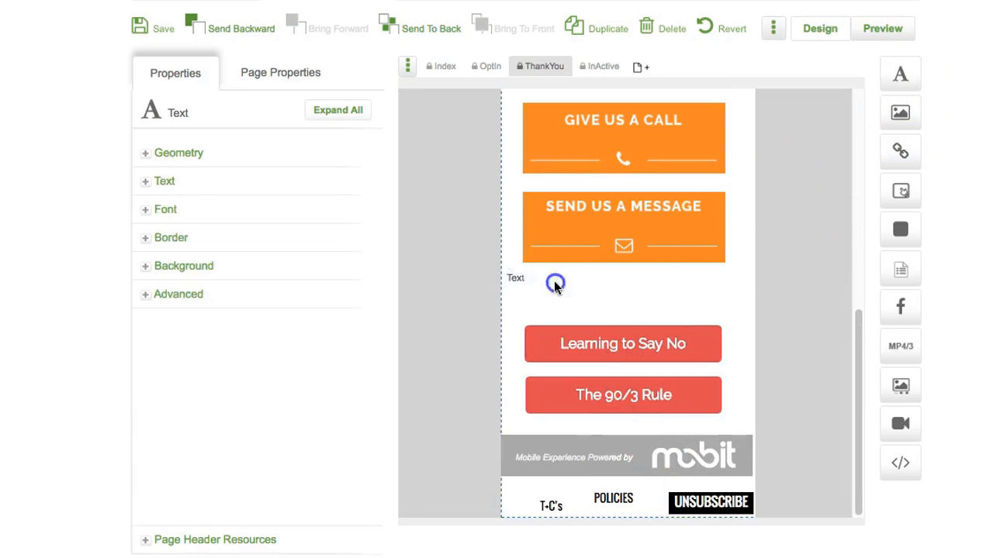
Step: Type the heading 'GET YOUR RESOURCES', centred, 18pt, in Raleway
click(186, 303)
text(GET YOUR RESOURCES)
click(227, 234)
click(145, 234)
click(279, 255)
click(277, 354)
click(286, 450)
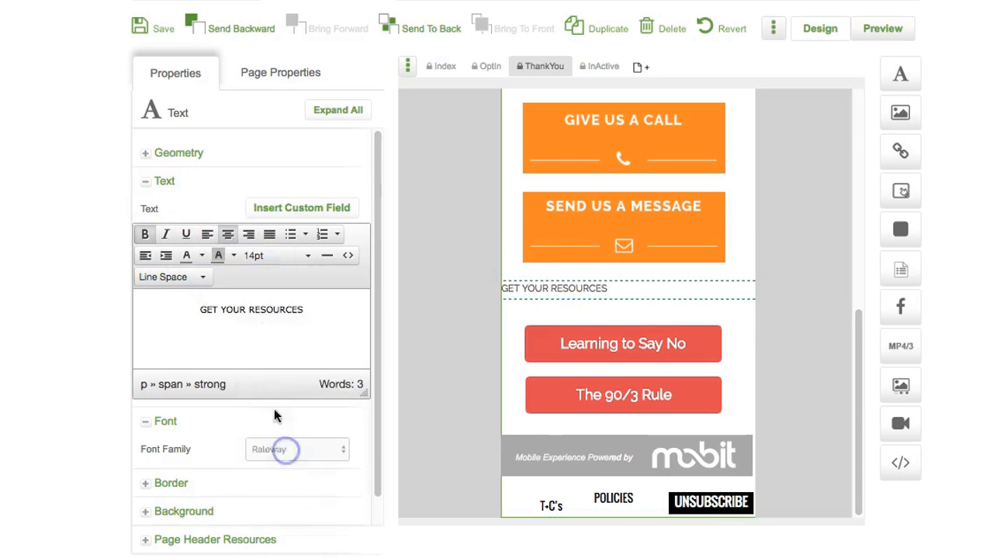
click(280, 255)
click(272, 378)
Step: Nudge the heading into place and set its left position to 0
drag(313, 336, 160, 308)
drag(689, 295, 690, 299)
click(178, 153)
drag(268, 235, 223, 232)
text(0)
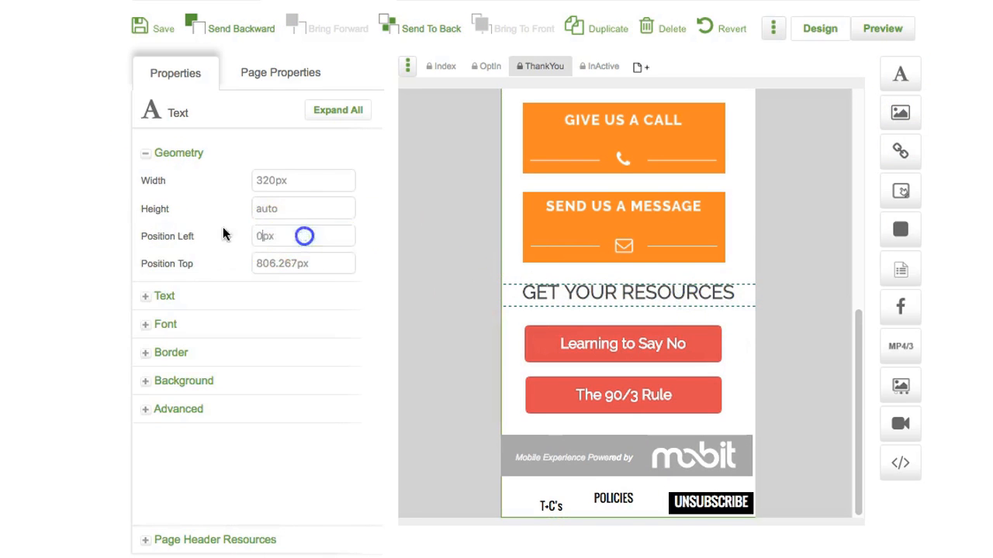
Step: Move the footer bar lower, delete the T+C's and other footer links, then select Learning to Say No
shift+click(616, 459)
shift+click(645, 446)
drag(692, 456, 691, 472)
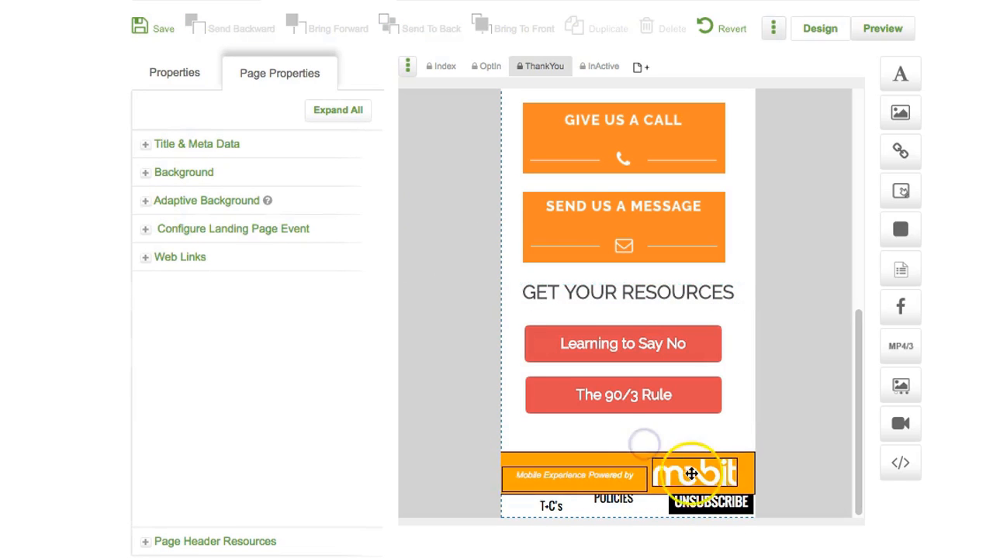
click(709, 503)
key(Delete)
click(614, 499)
key(Delete)
click(546, 507)
key(Delete)
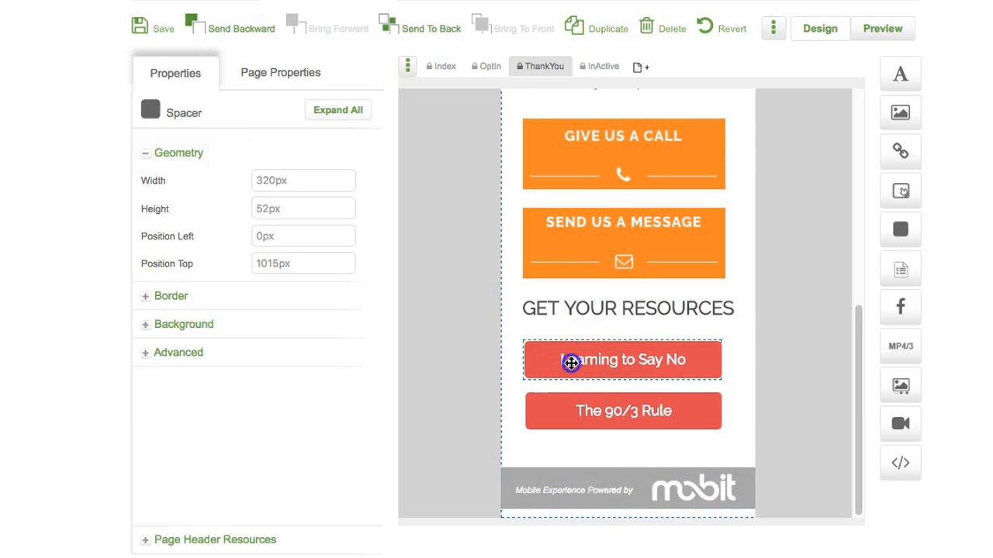
click(574, 362)
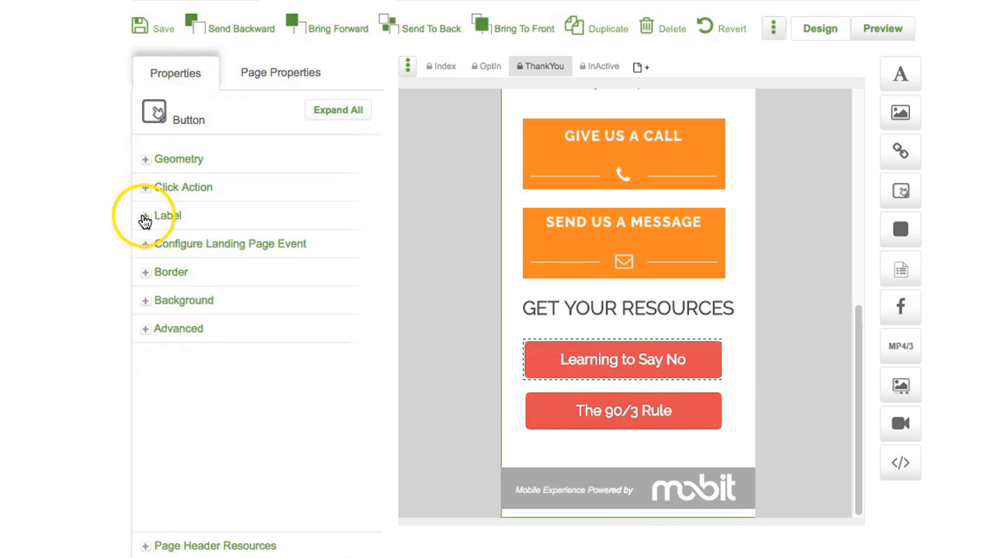
Step: Paste the PDF download links as URLs for the Learning to Say No and The 90/3 Rule buttons
click(146, 190)
click(272, 214)
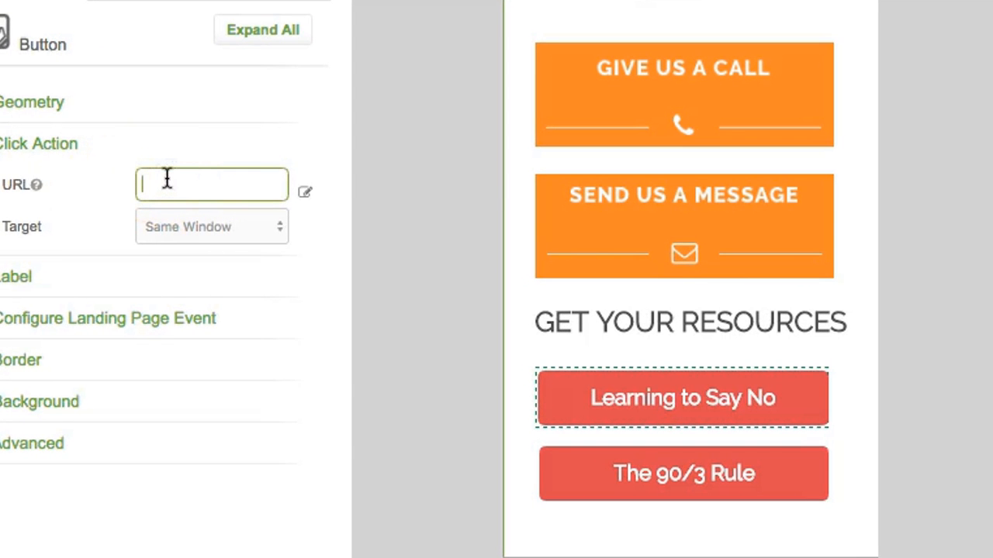
key(super+v)
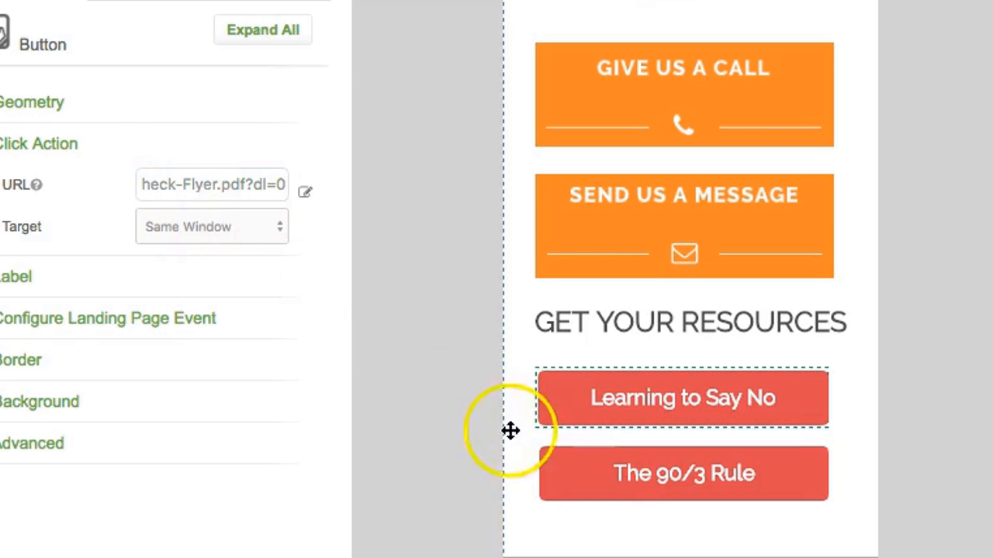
click(237, 180)
click(581, 472)
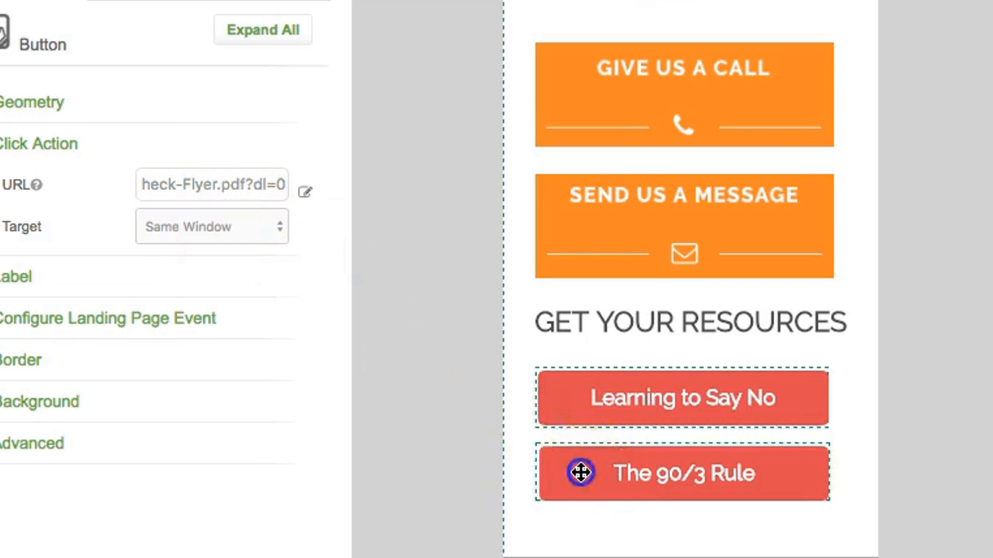
click(197, 192)
key(super+v)
click(369, 301)
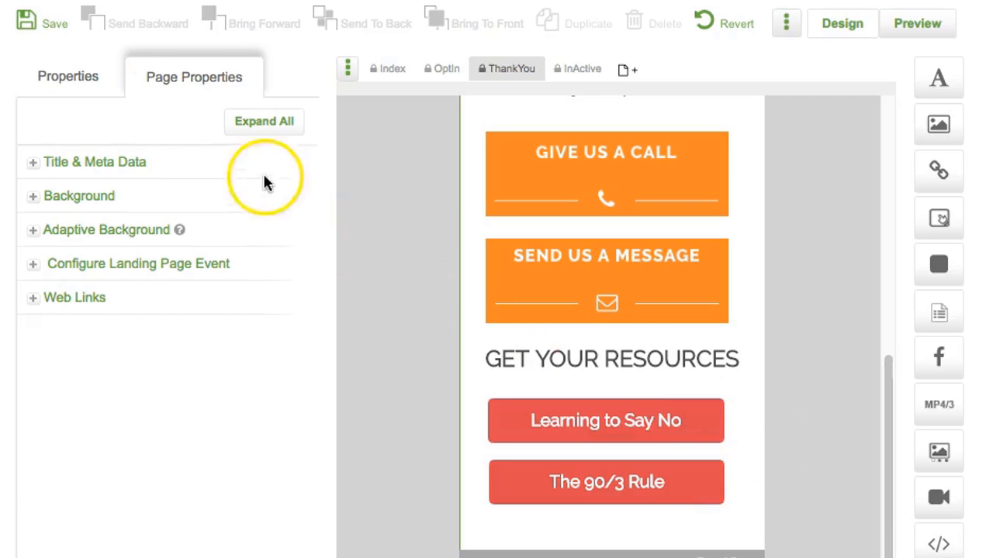
Step: Set the motivational-speaker conference photo as the page's adaptive background and save
click(32, 232)
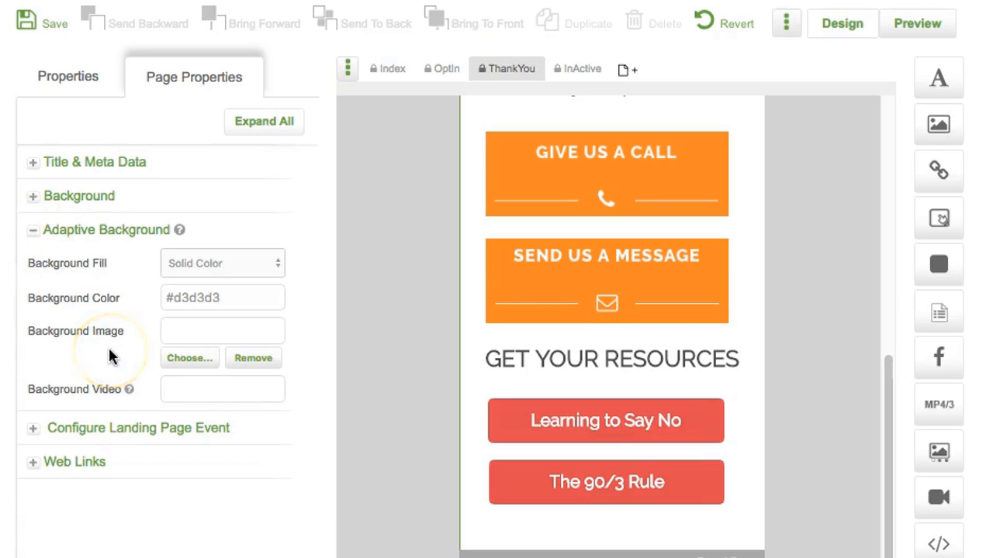
click(188, 362)
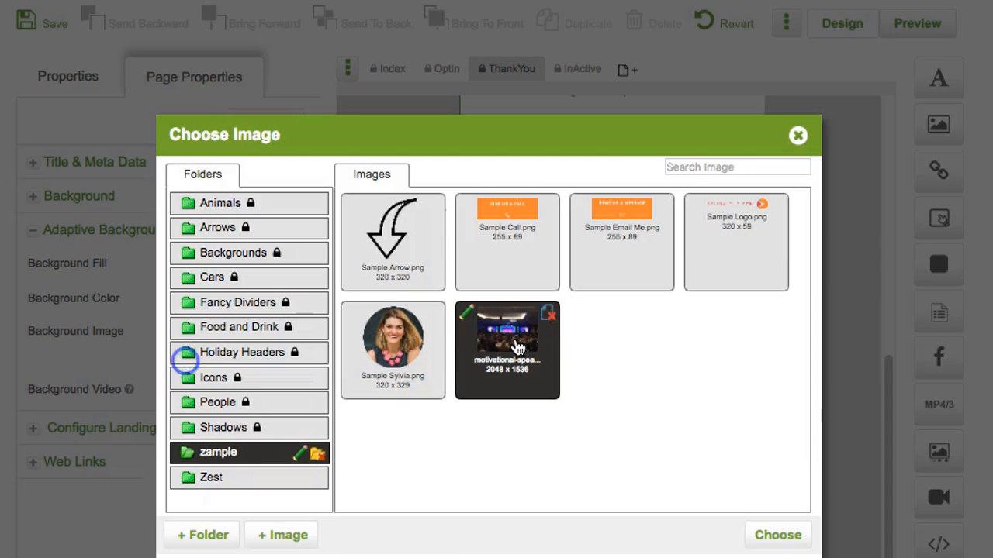
click(785, 536)
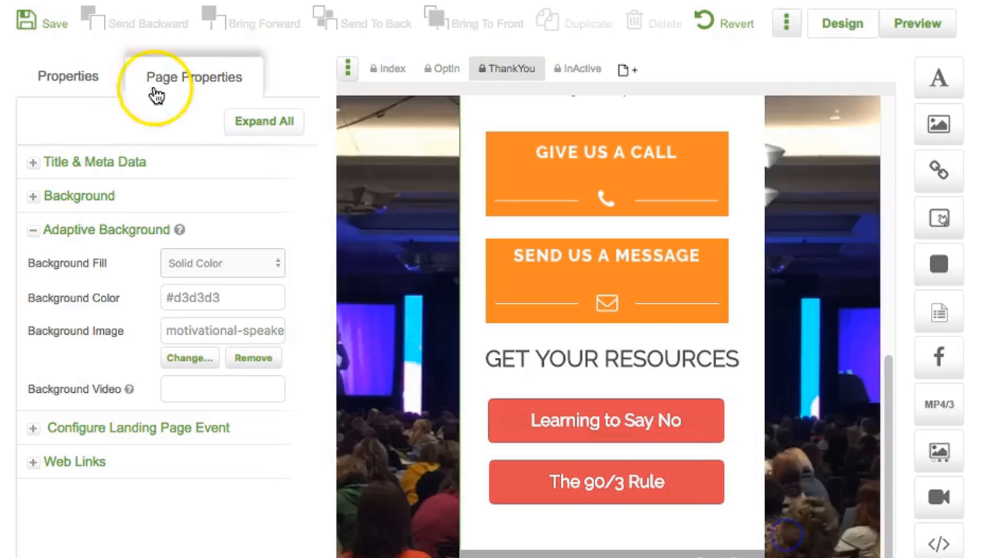
click(64, 24)
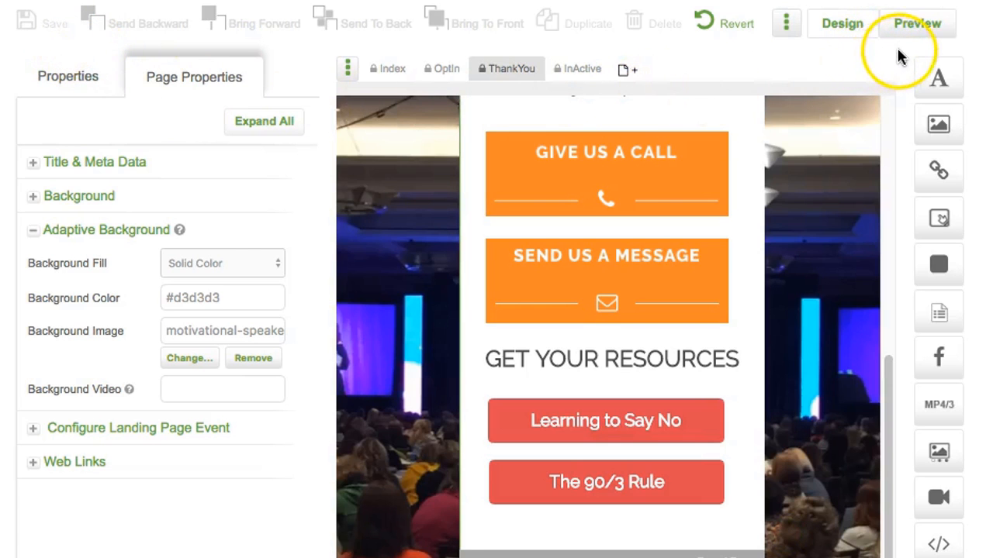
click(917, 31)
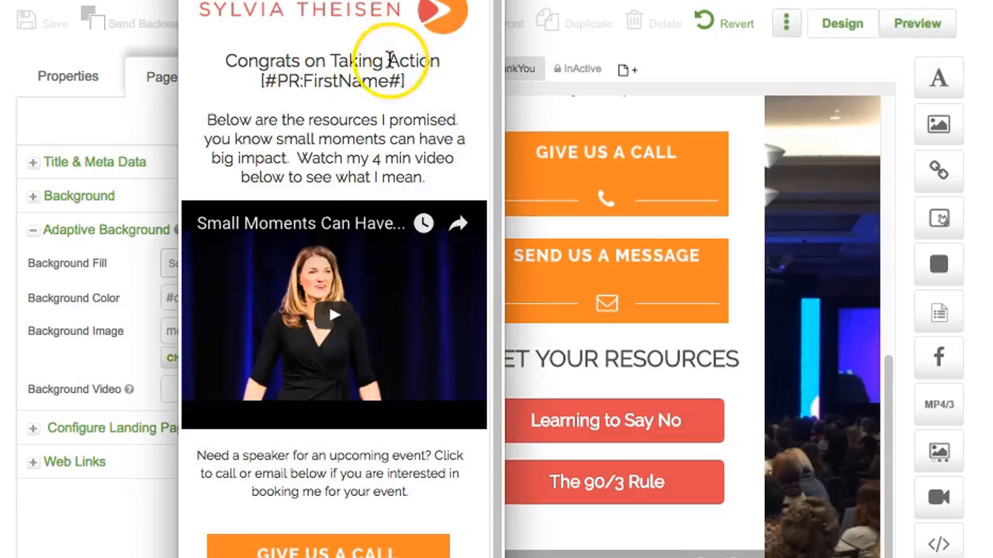
scroll(380, 255, down, 4)
scroll(390, 272, up, 4)
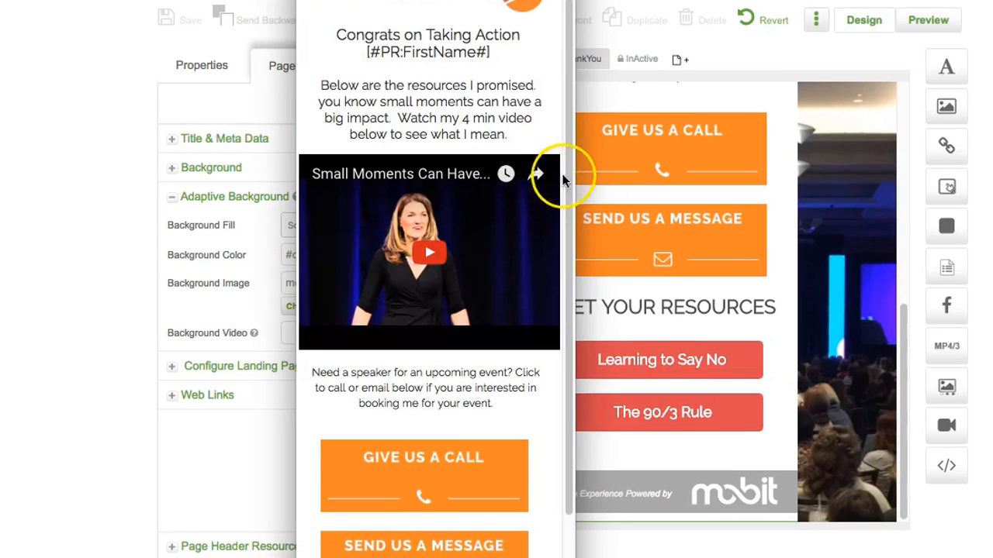
drag(573, 168, 992, 200)
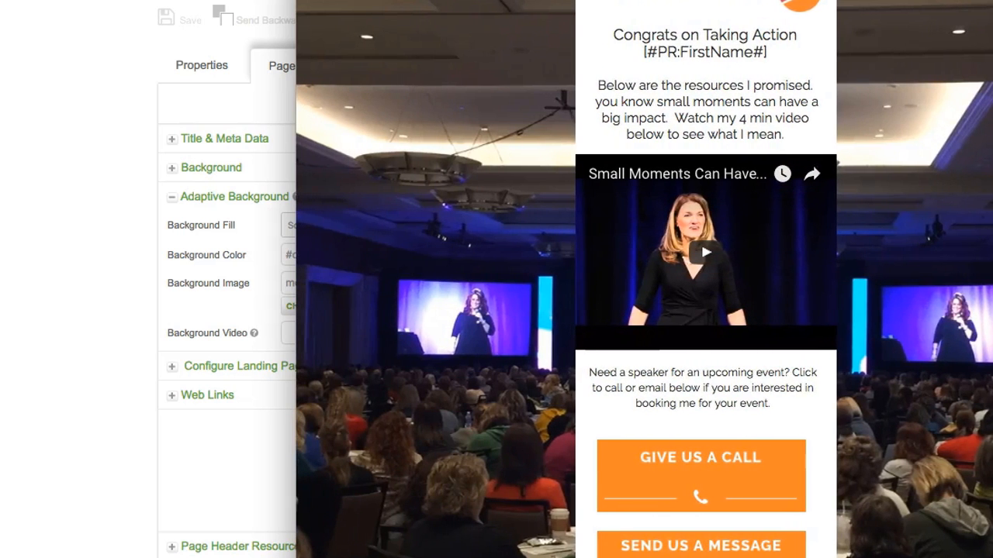
scroll(923, 288, down, 3)
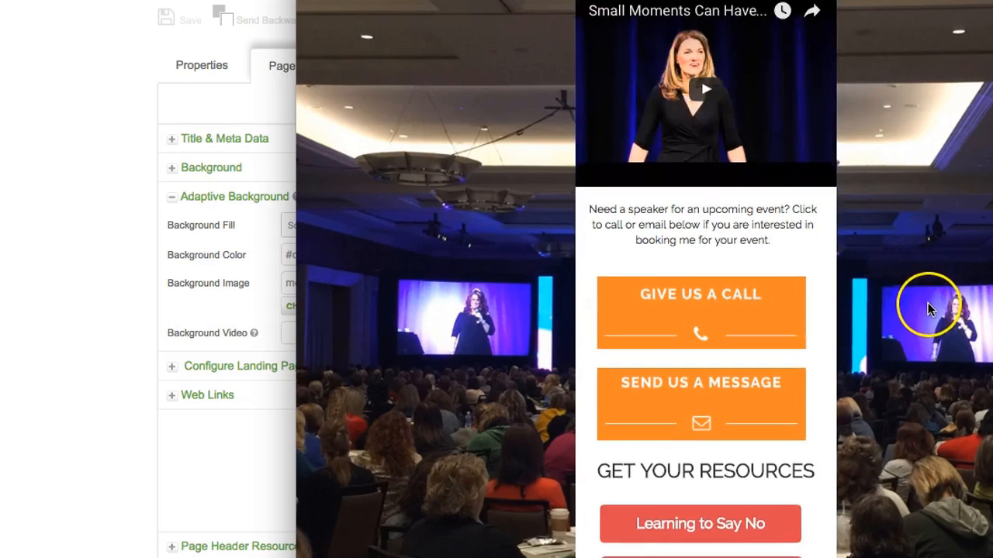
scroll(692, 370, up, 3)
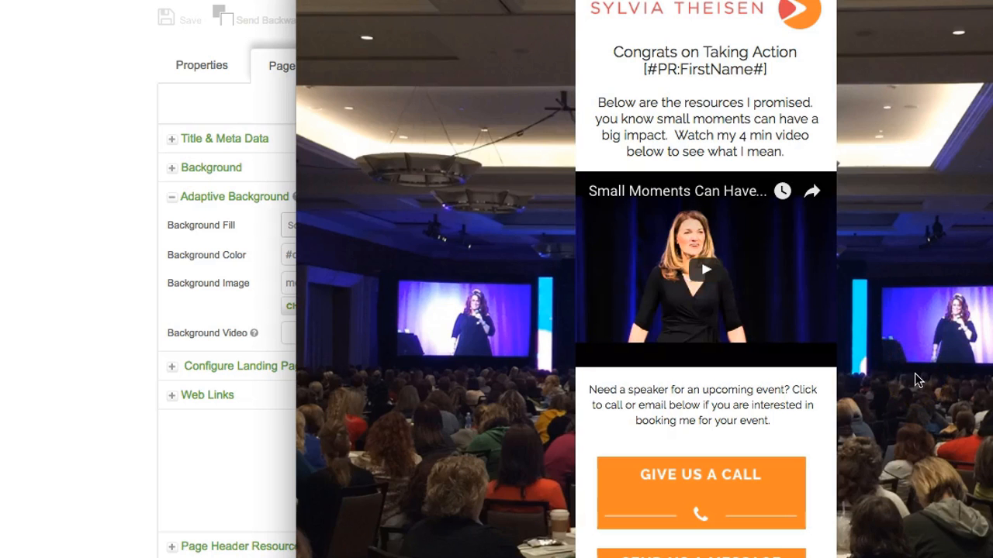
click(887, 355)
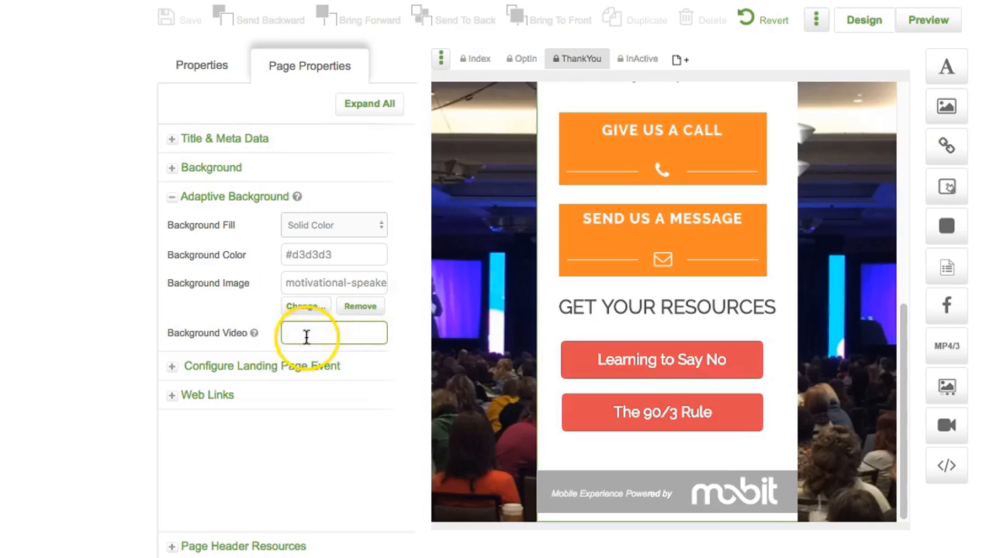
Step: Remove the background photo, paste the YouTube link as Background Video, save and preview
mouse_move(257, 333)
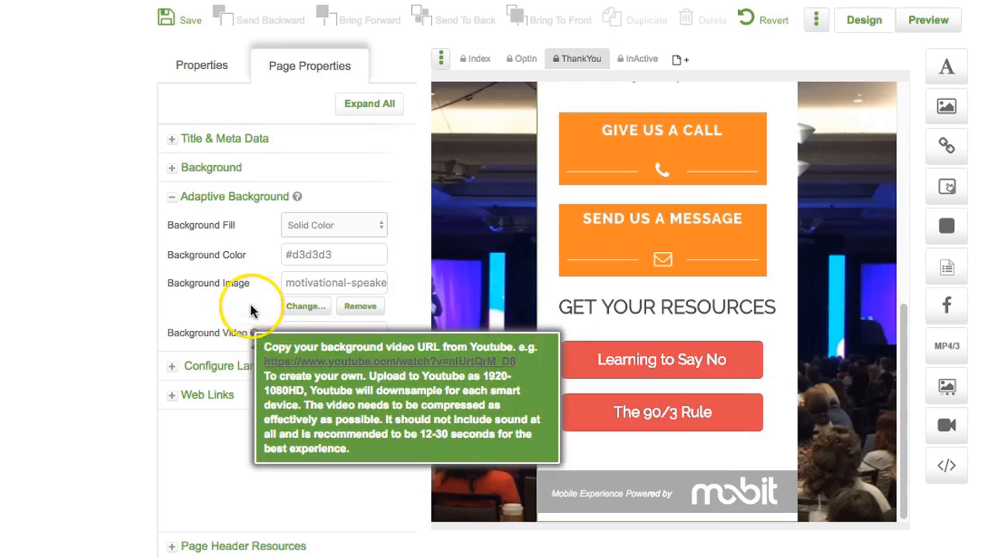
click(254, 308)
click(362, 309)
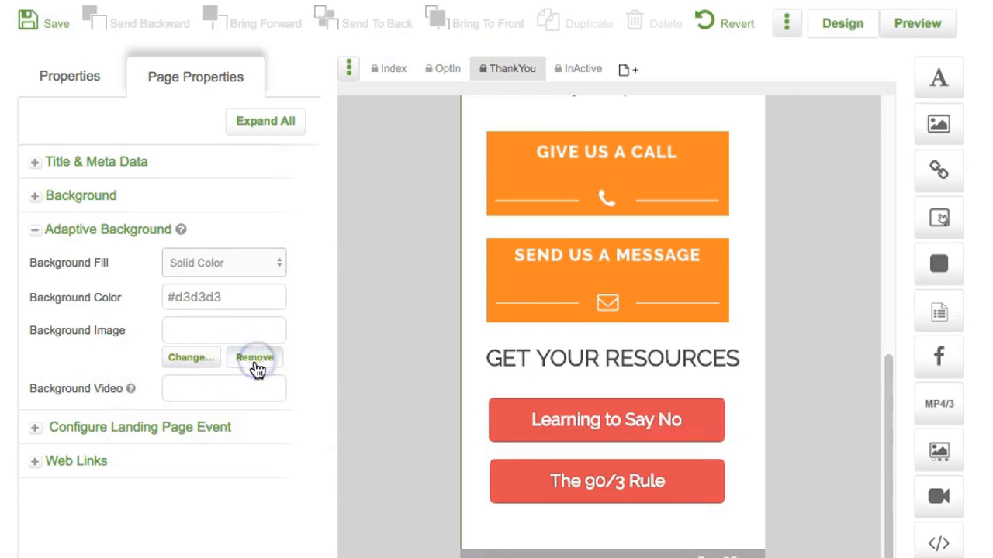
click(195, 391)
click(69, 392)
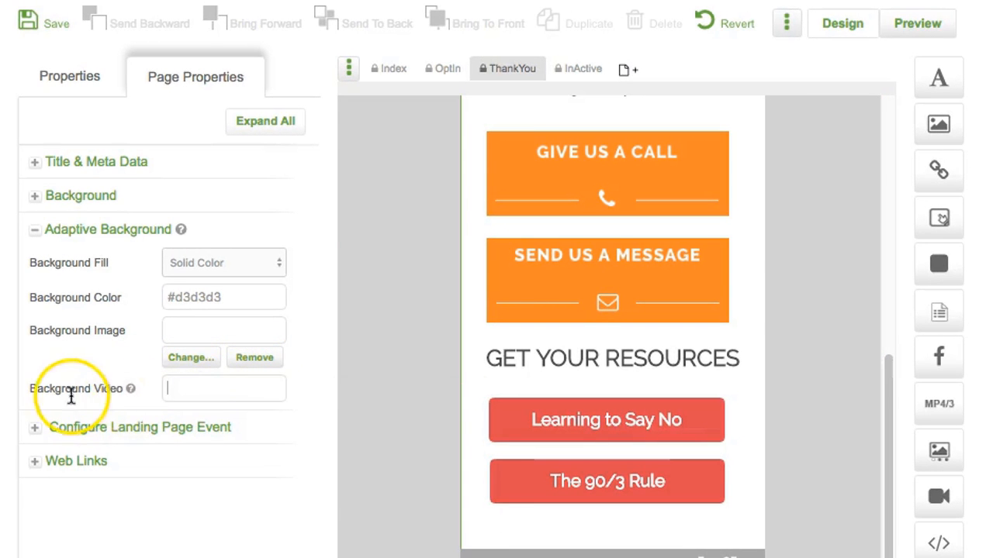
mouse_move(131, 388)
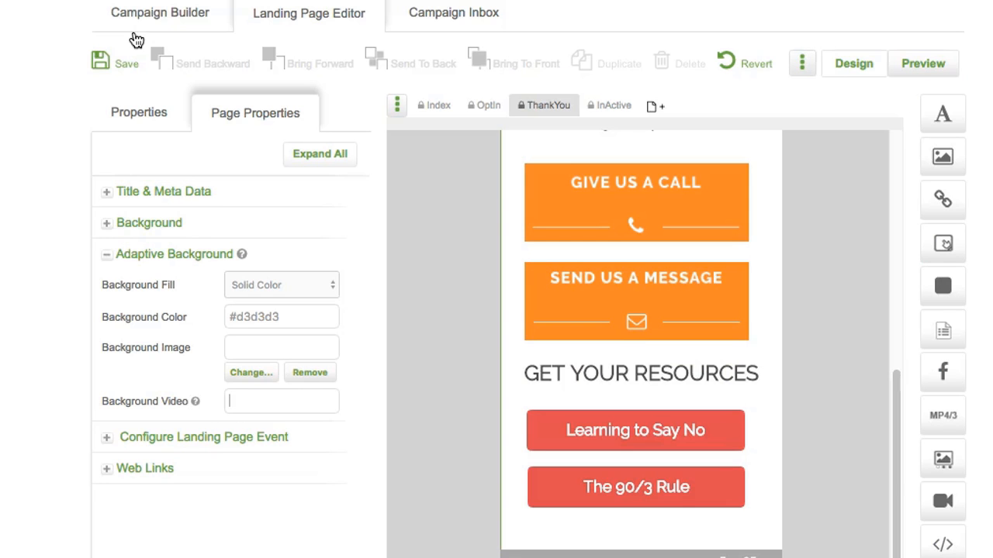
click(265, 401)
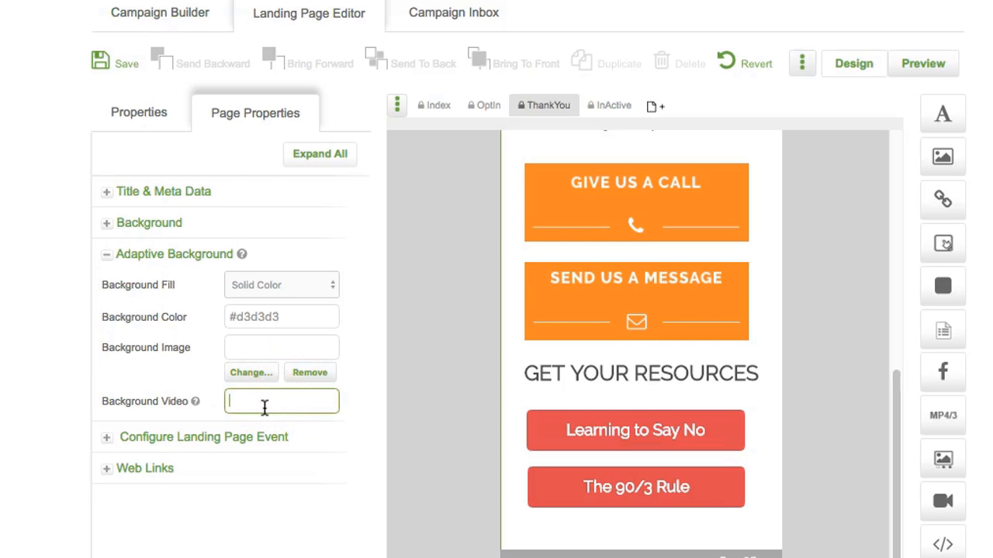
key(ctrl+v)
click(122, 69)
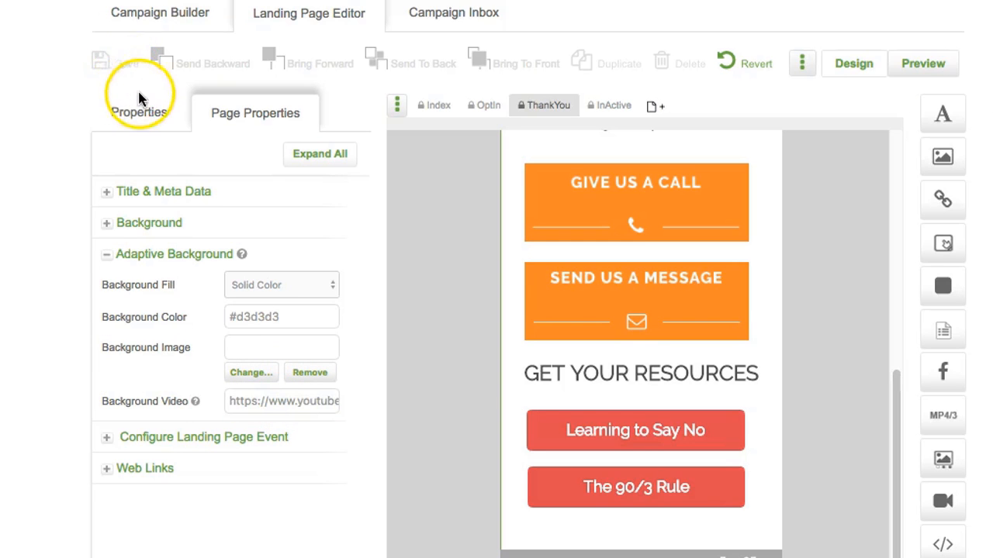
click(924, 72)
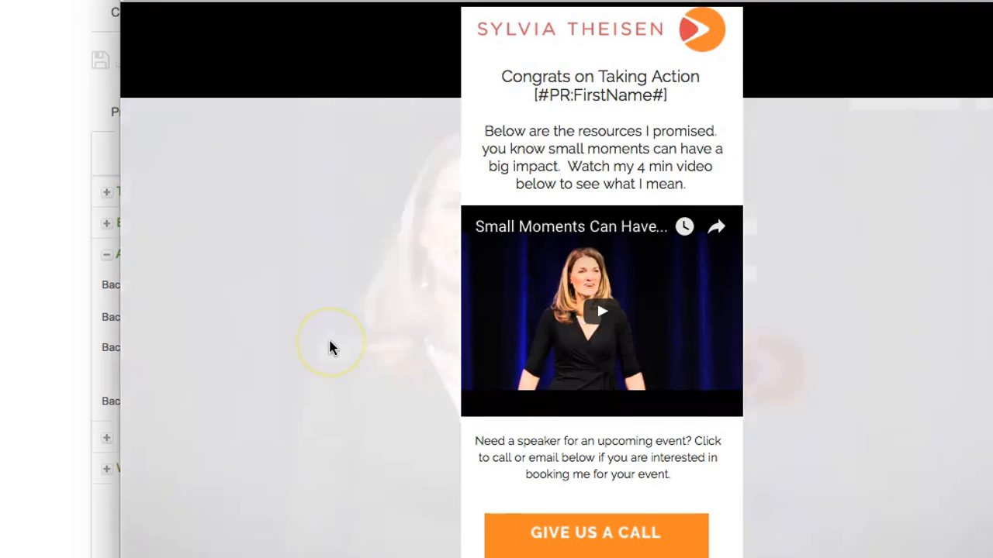
click(330, 347)
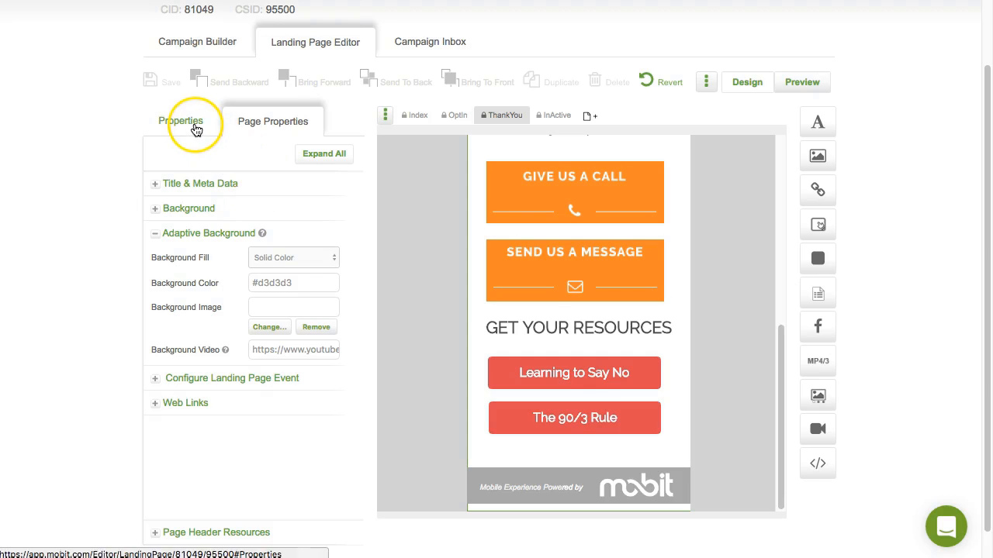
scroll(196, 130, up, 2)
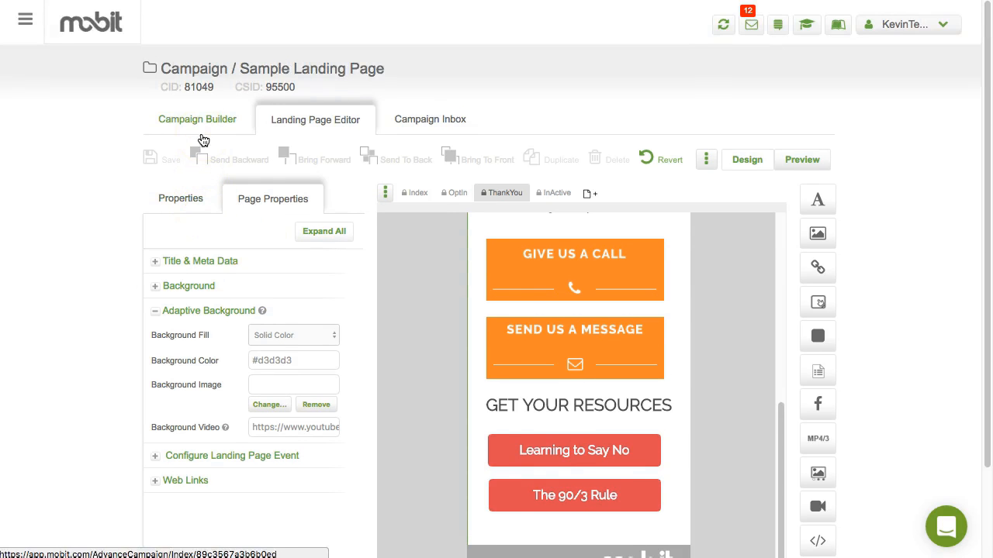